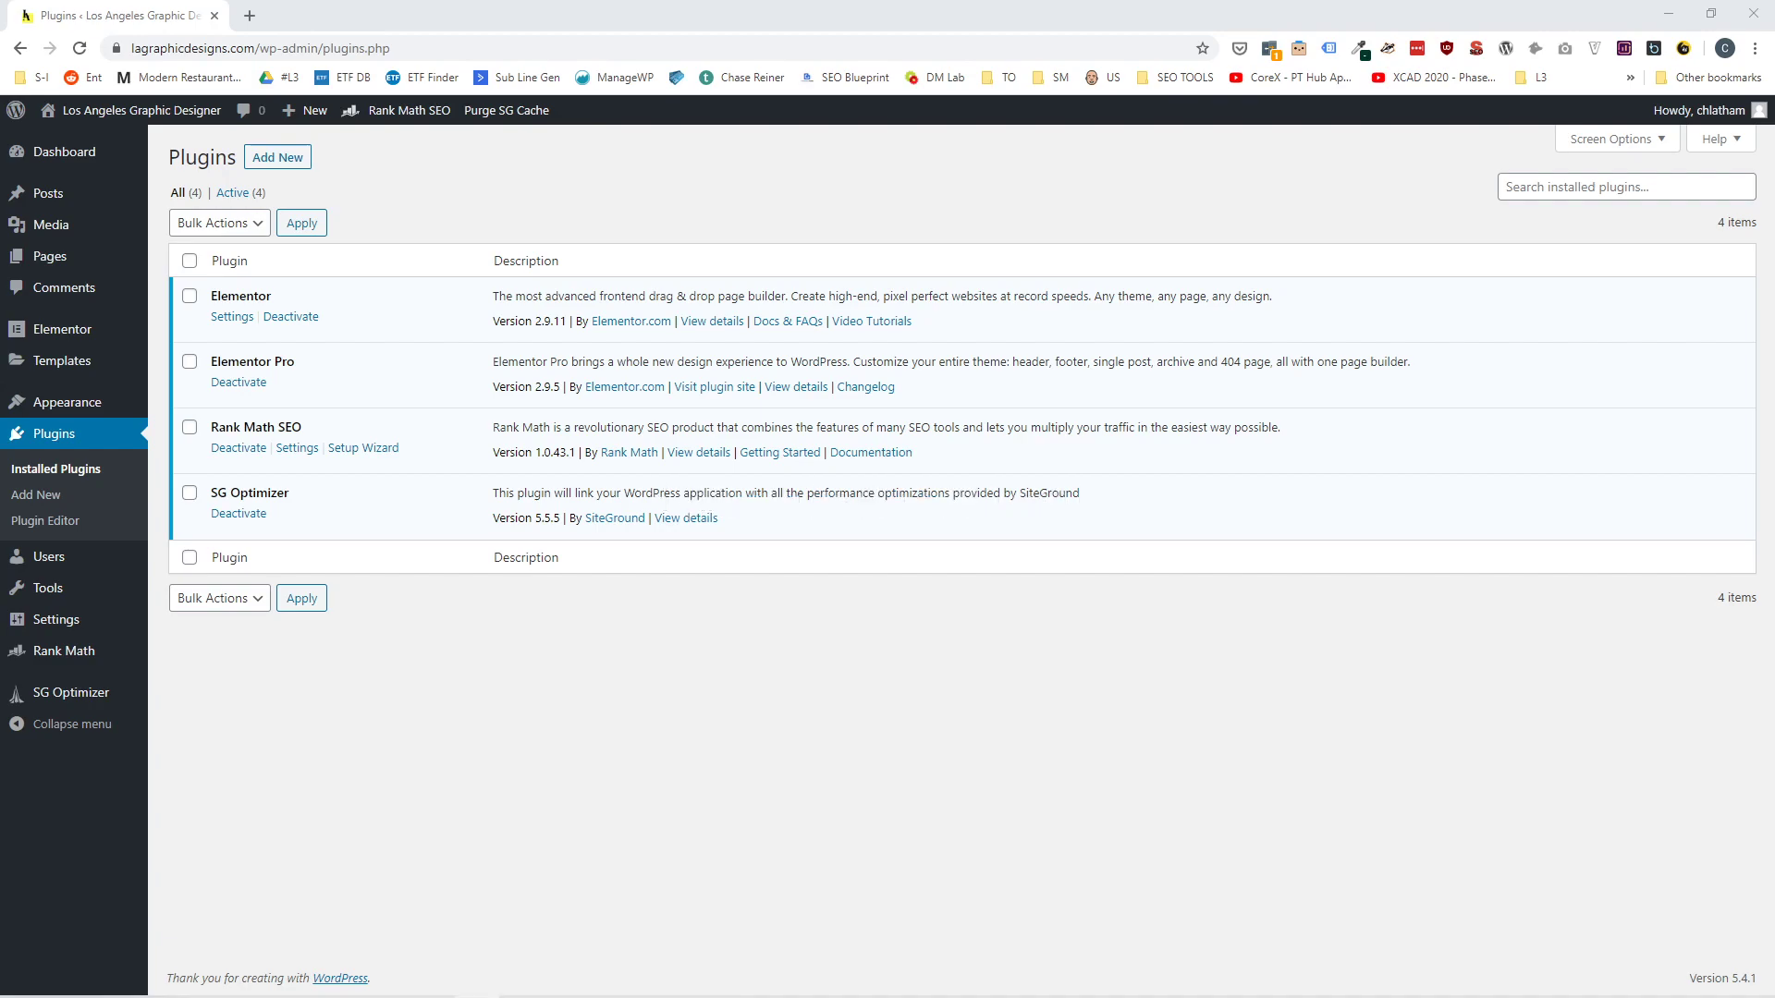
Launch the Rank Math SEO setup wizard and start it in Advanced mode.
drag(0, 50, 0, 629)
click(378, 450)
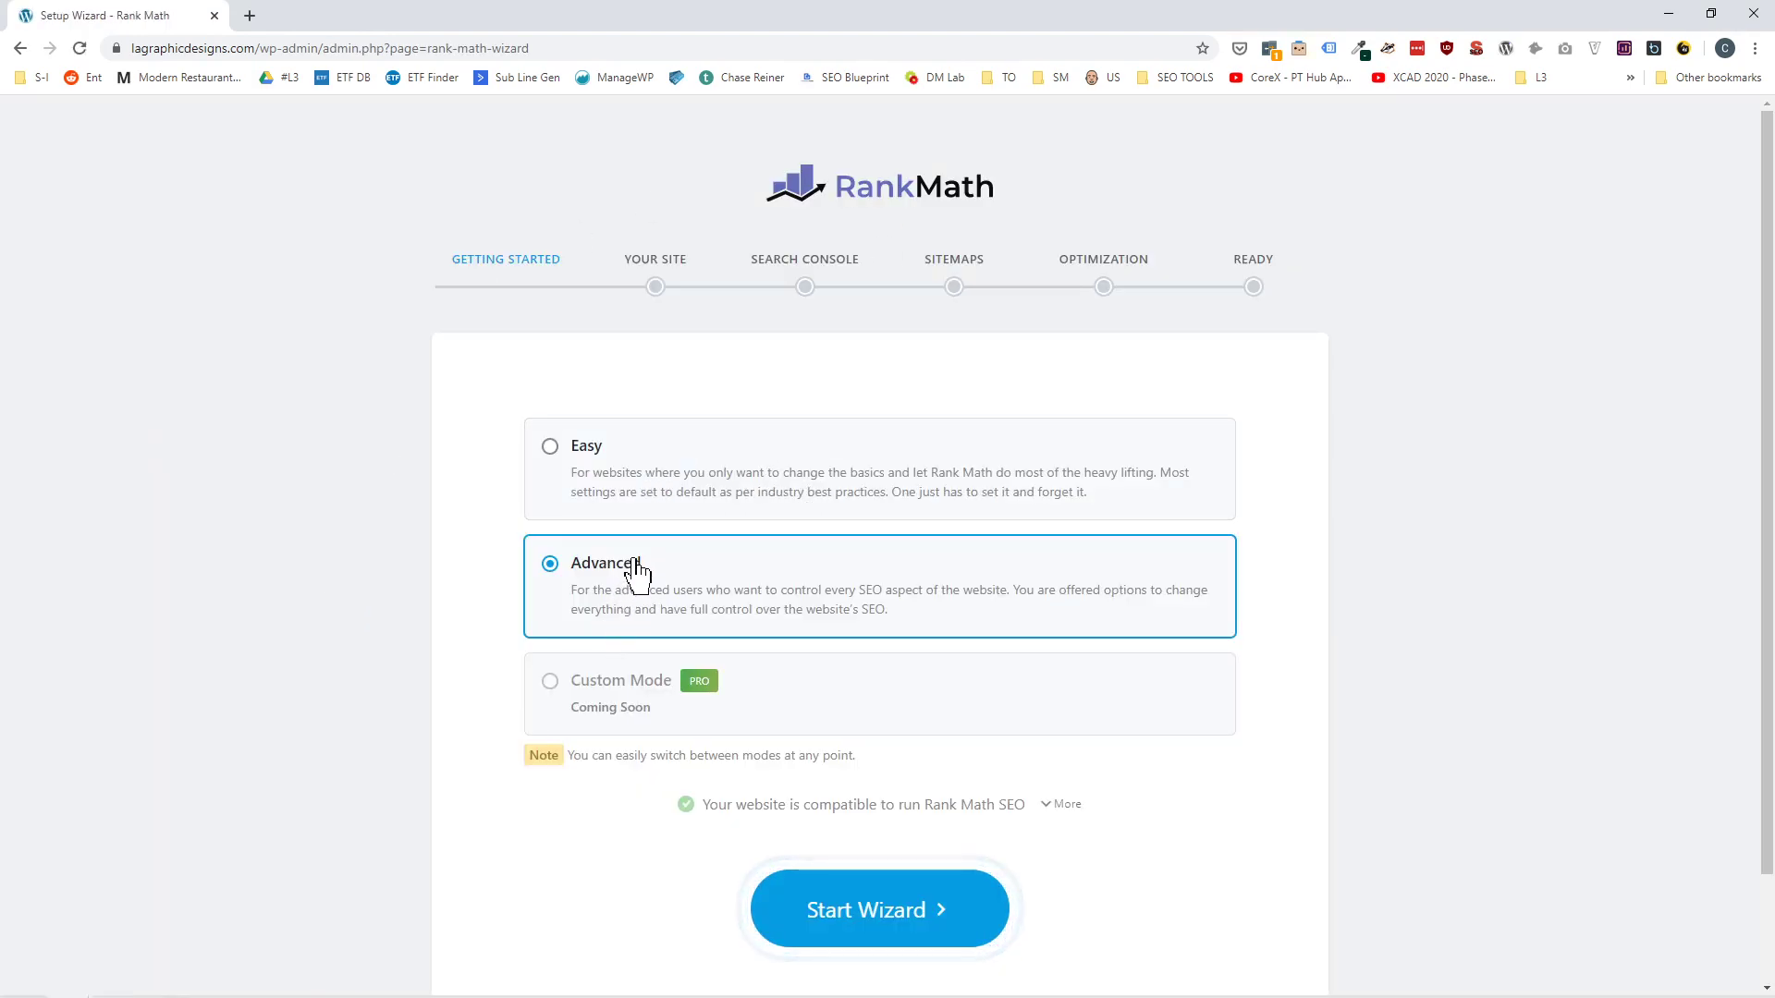
click(654, 501)
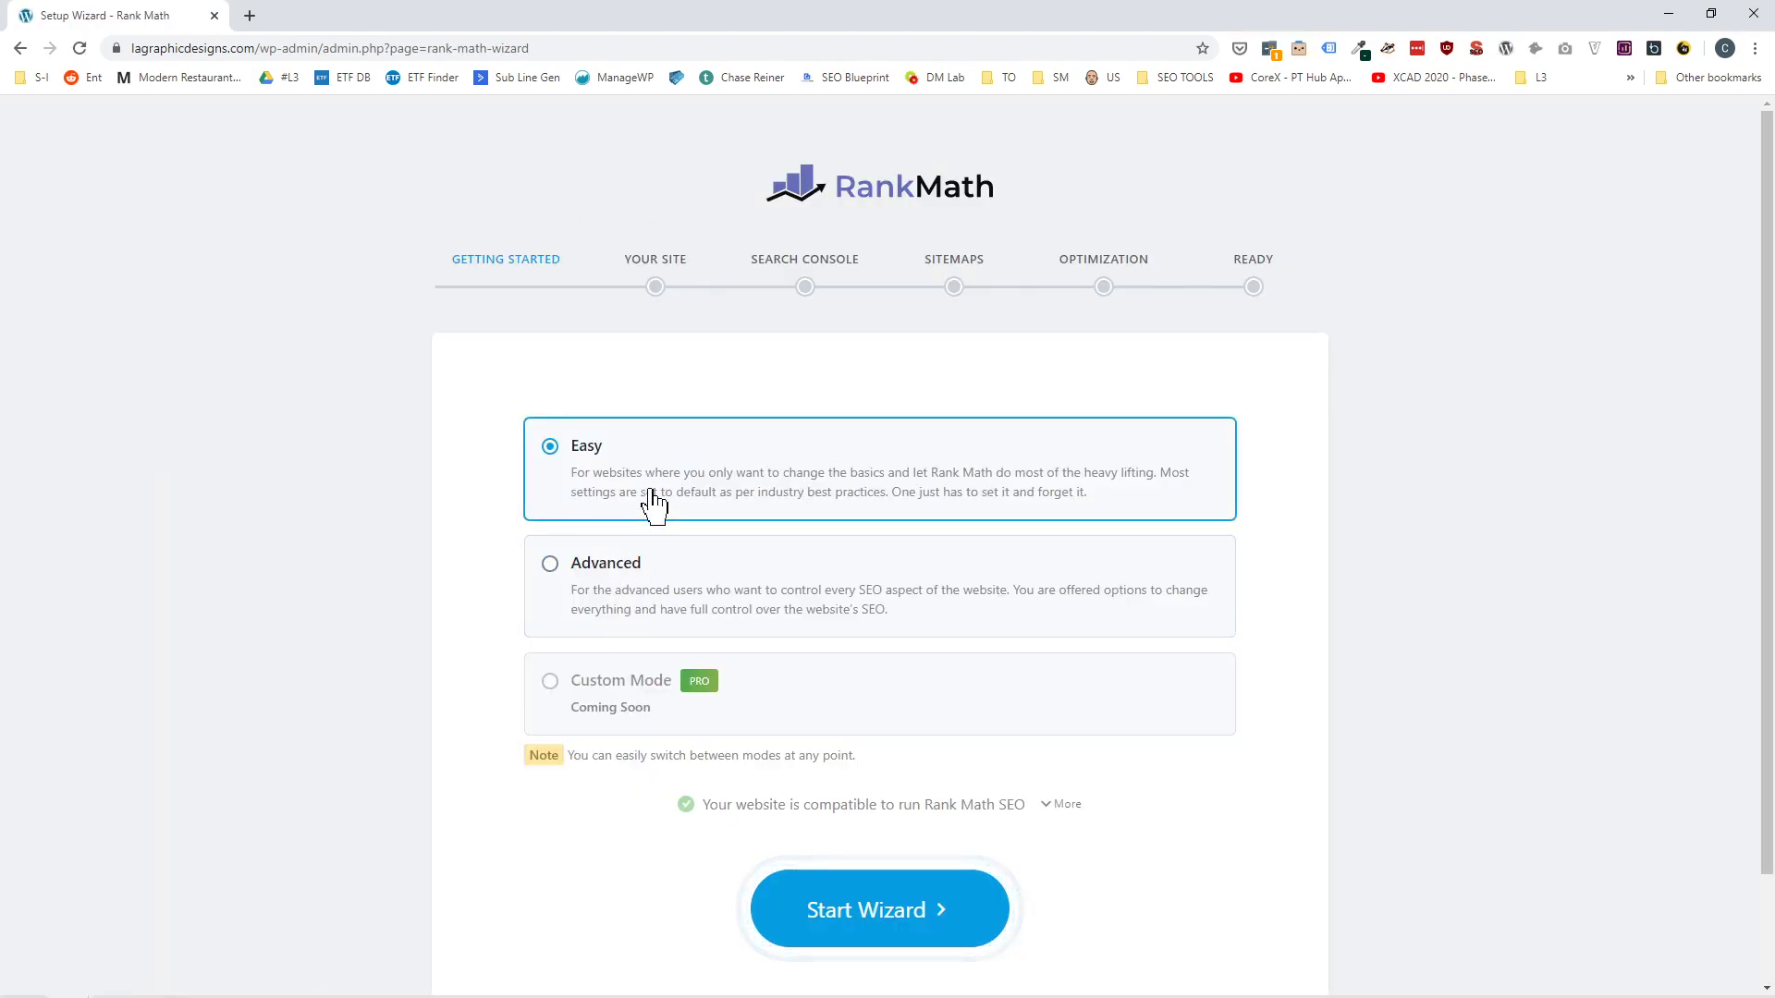
click(678, 596)
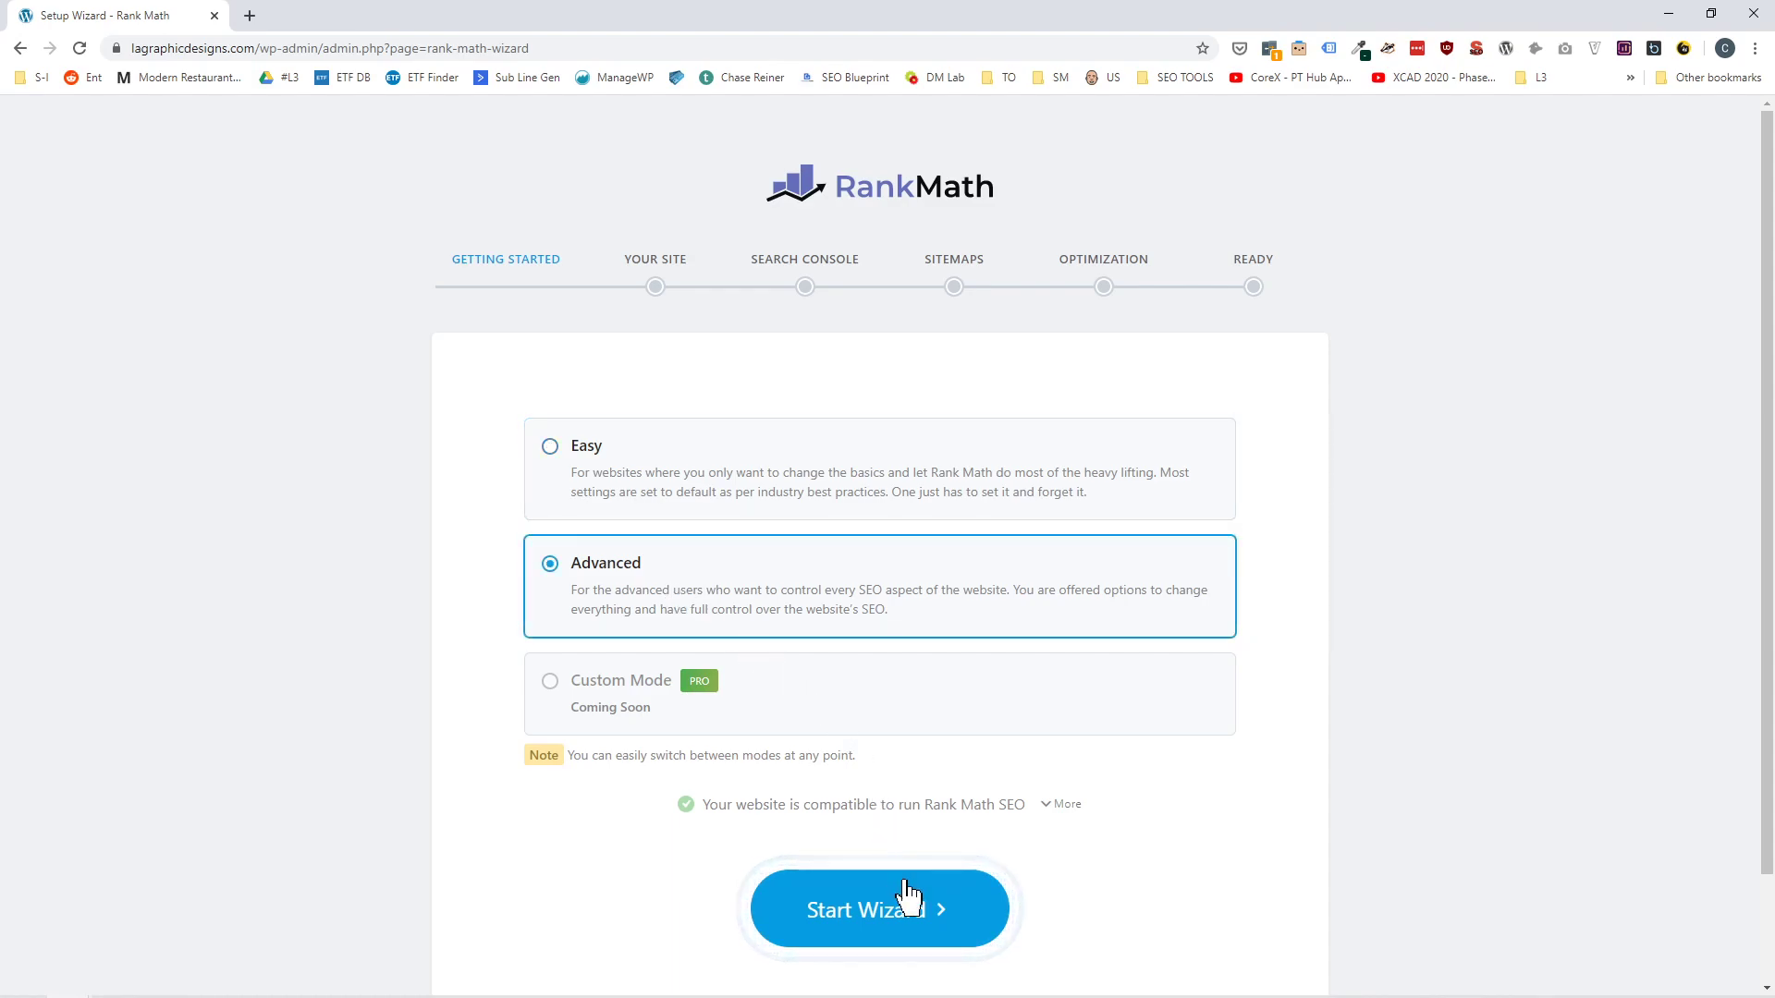
click(910, 907)
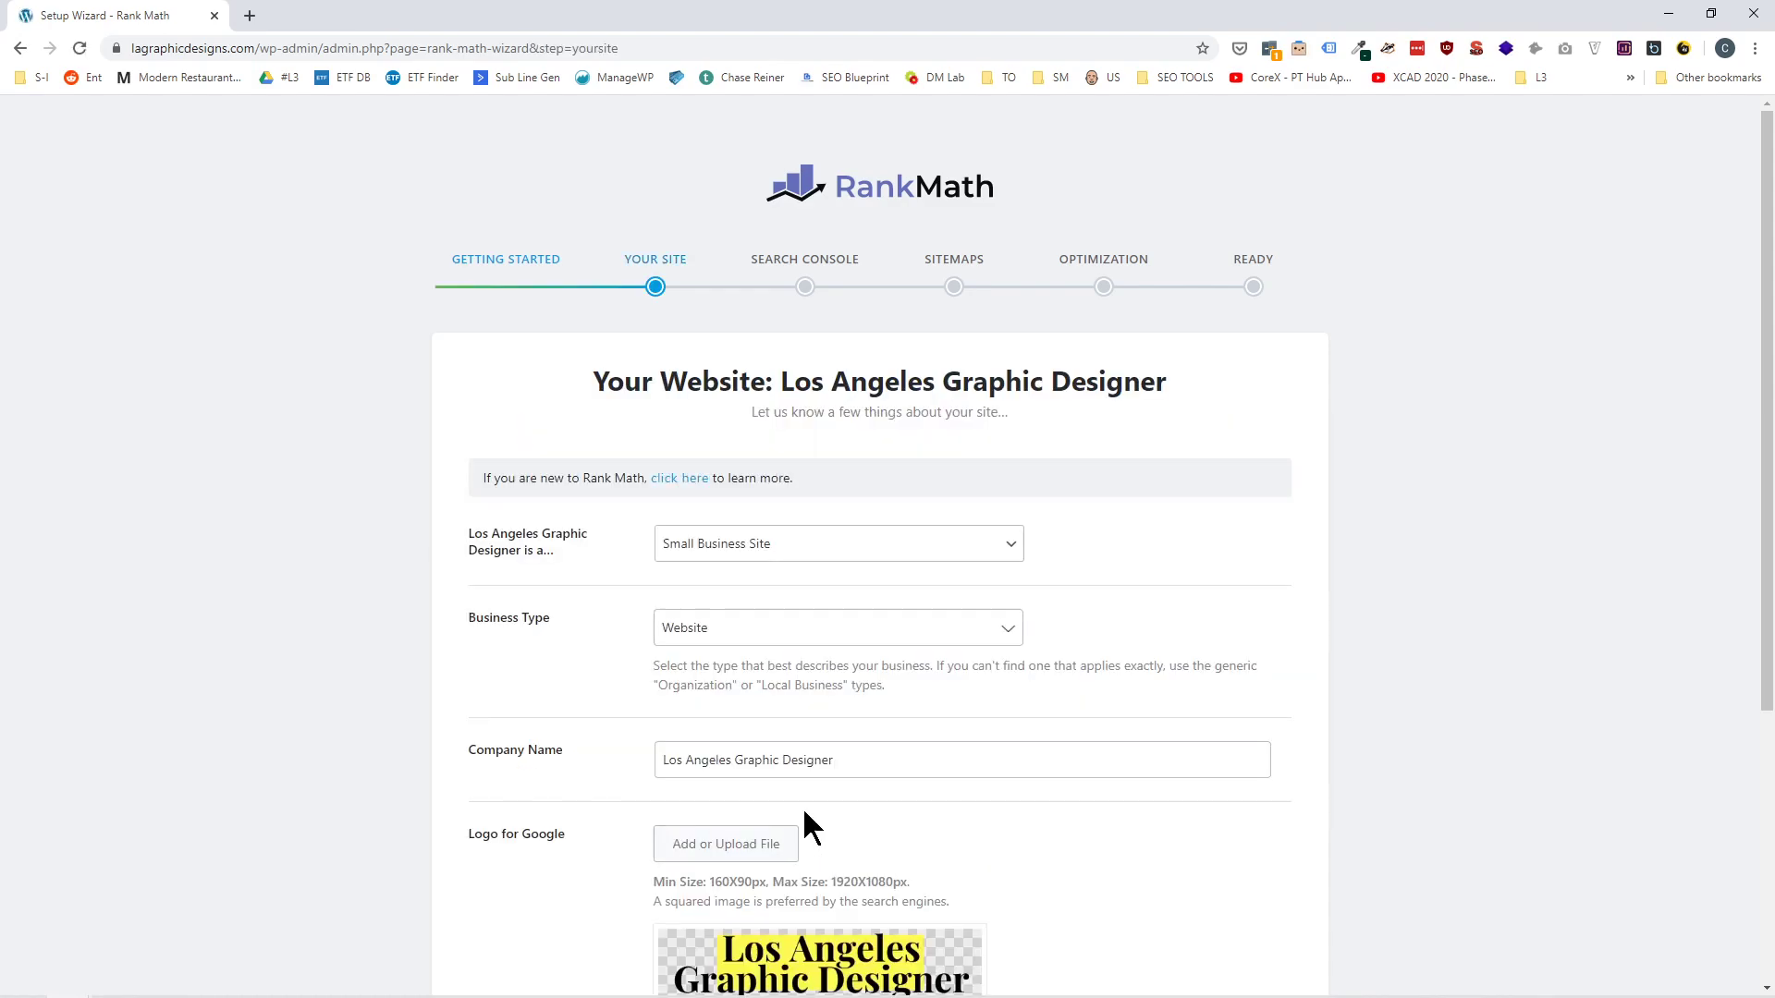
Choose Website as the business type in the site details and save this wizard stage.
scroll(569, 578, down, 1)
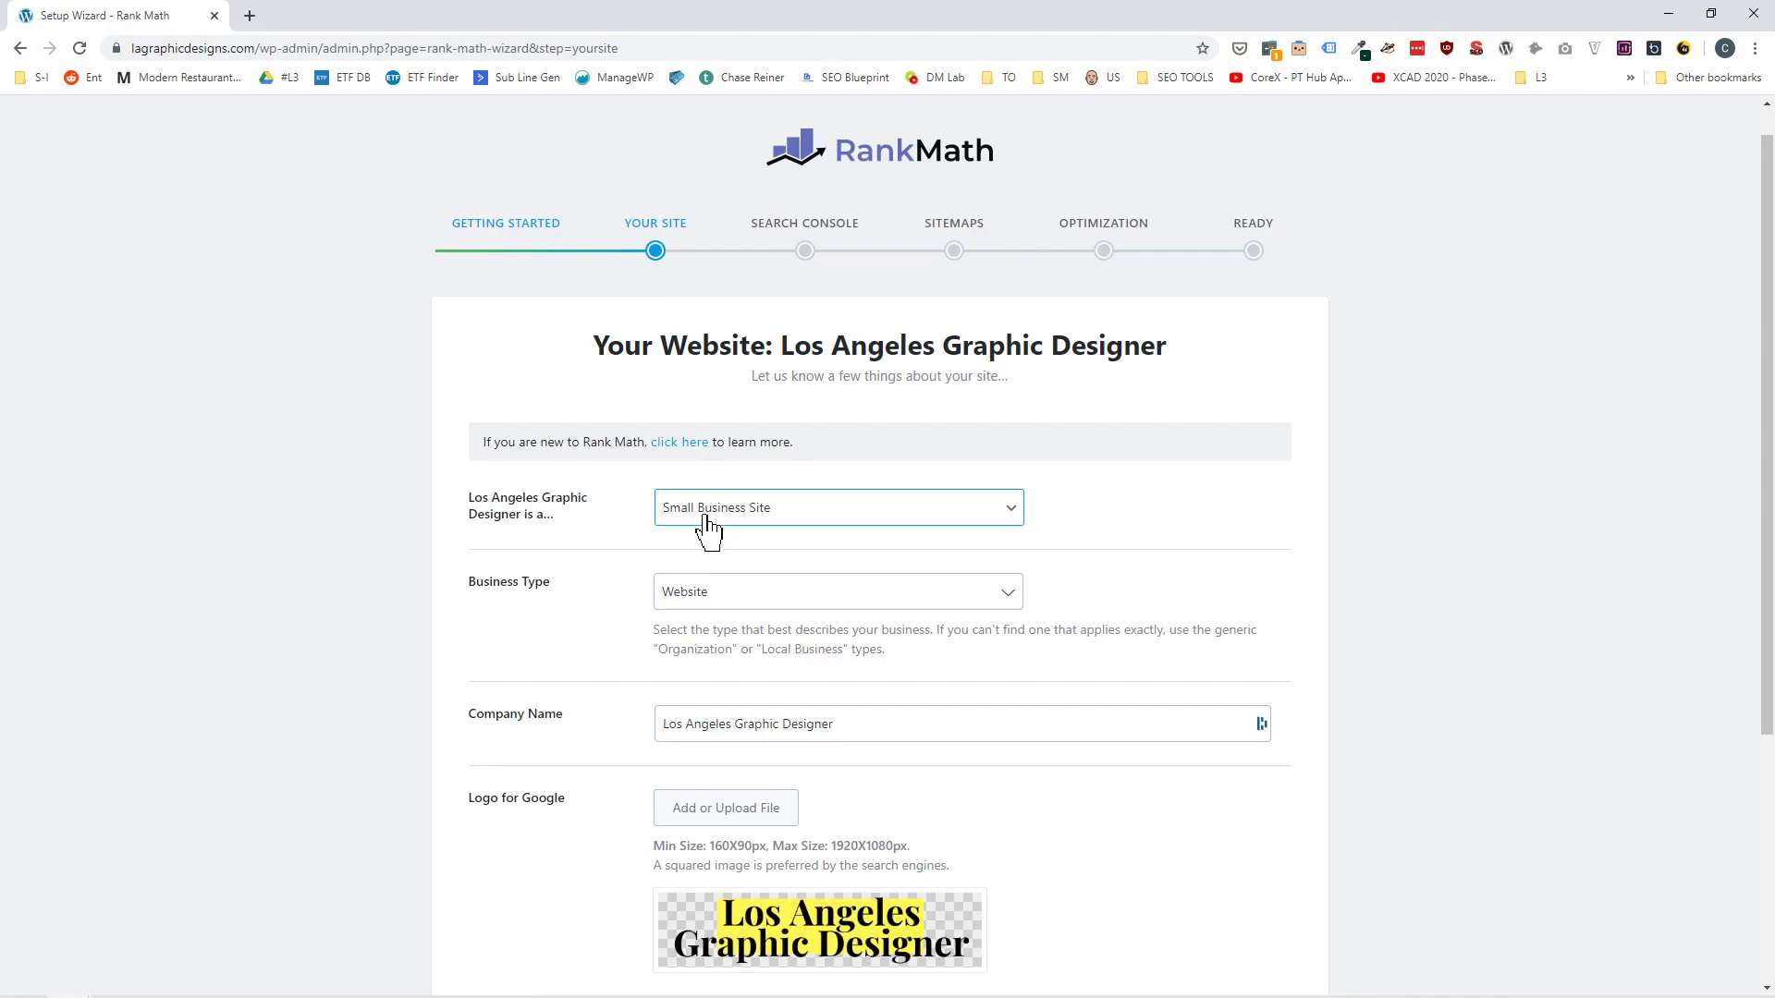
click(741, 607)
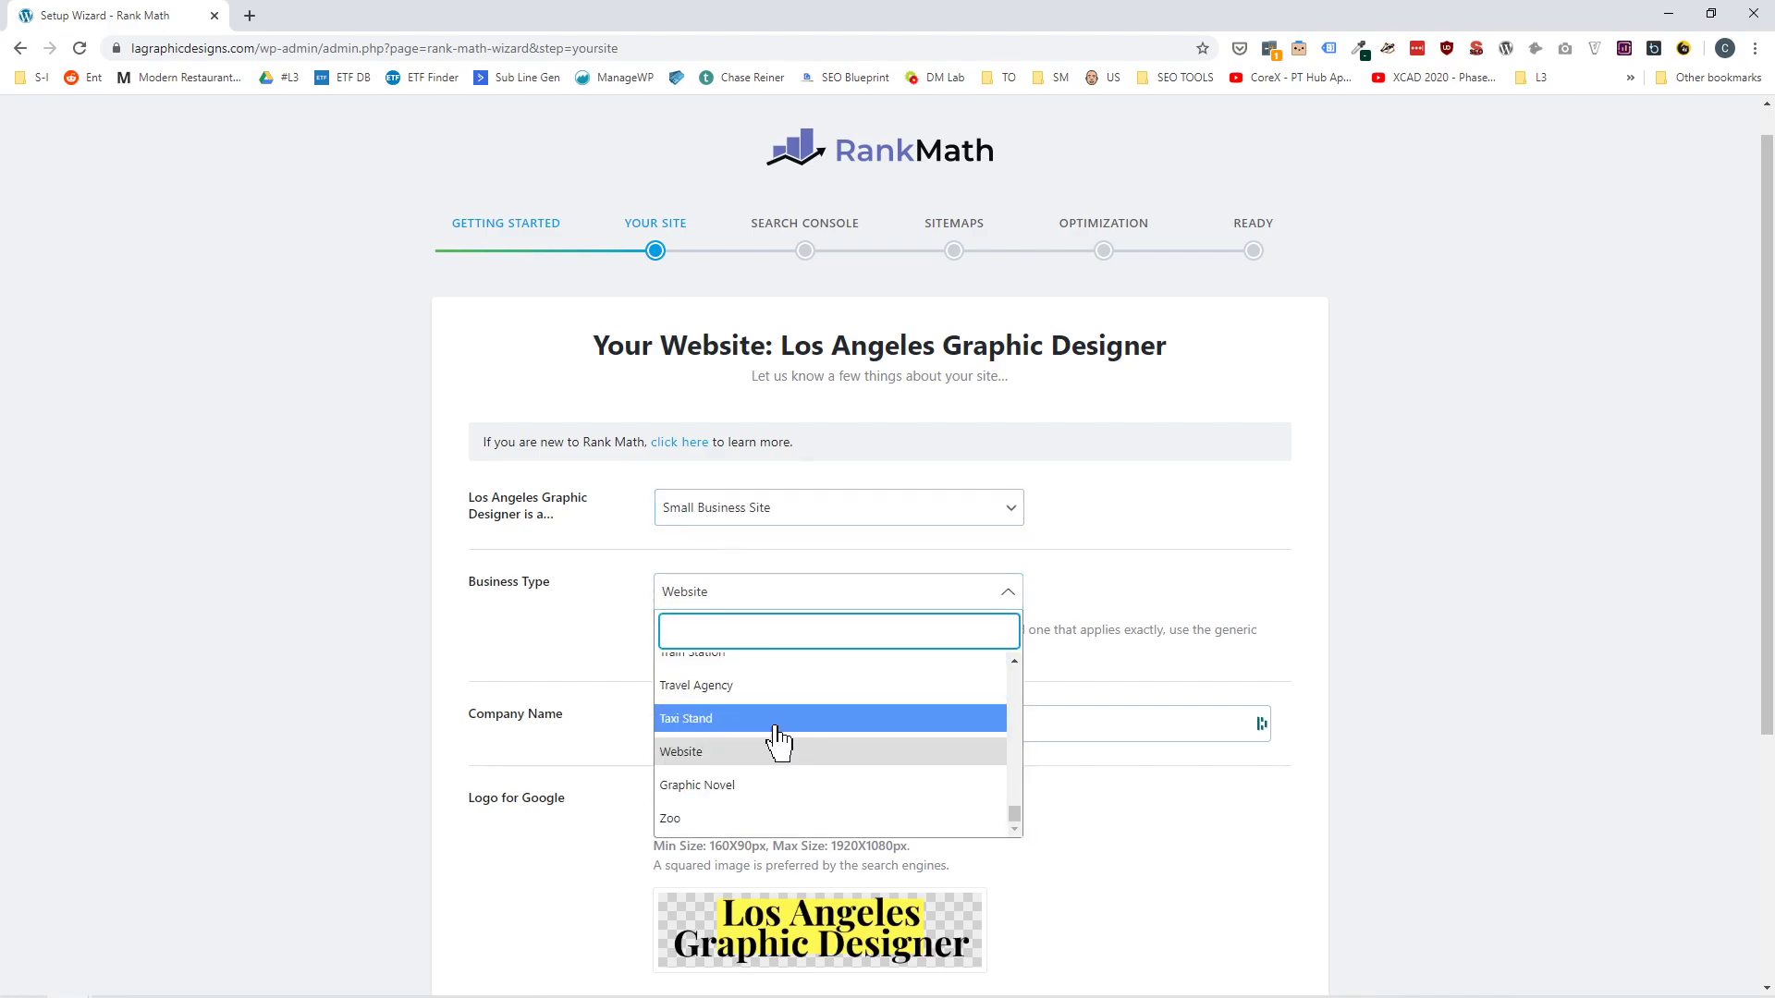
scroll(777, 740, up, 2)
scroll(779, 741, down, 3)
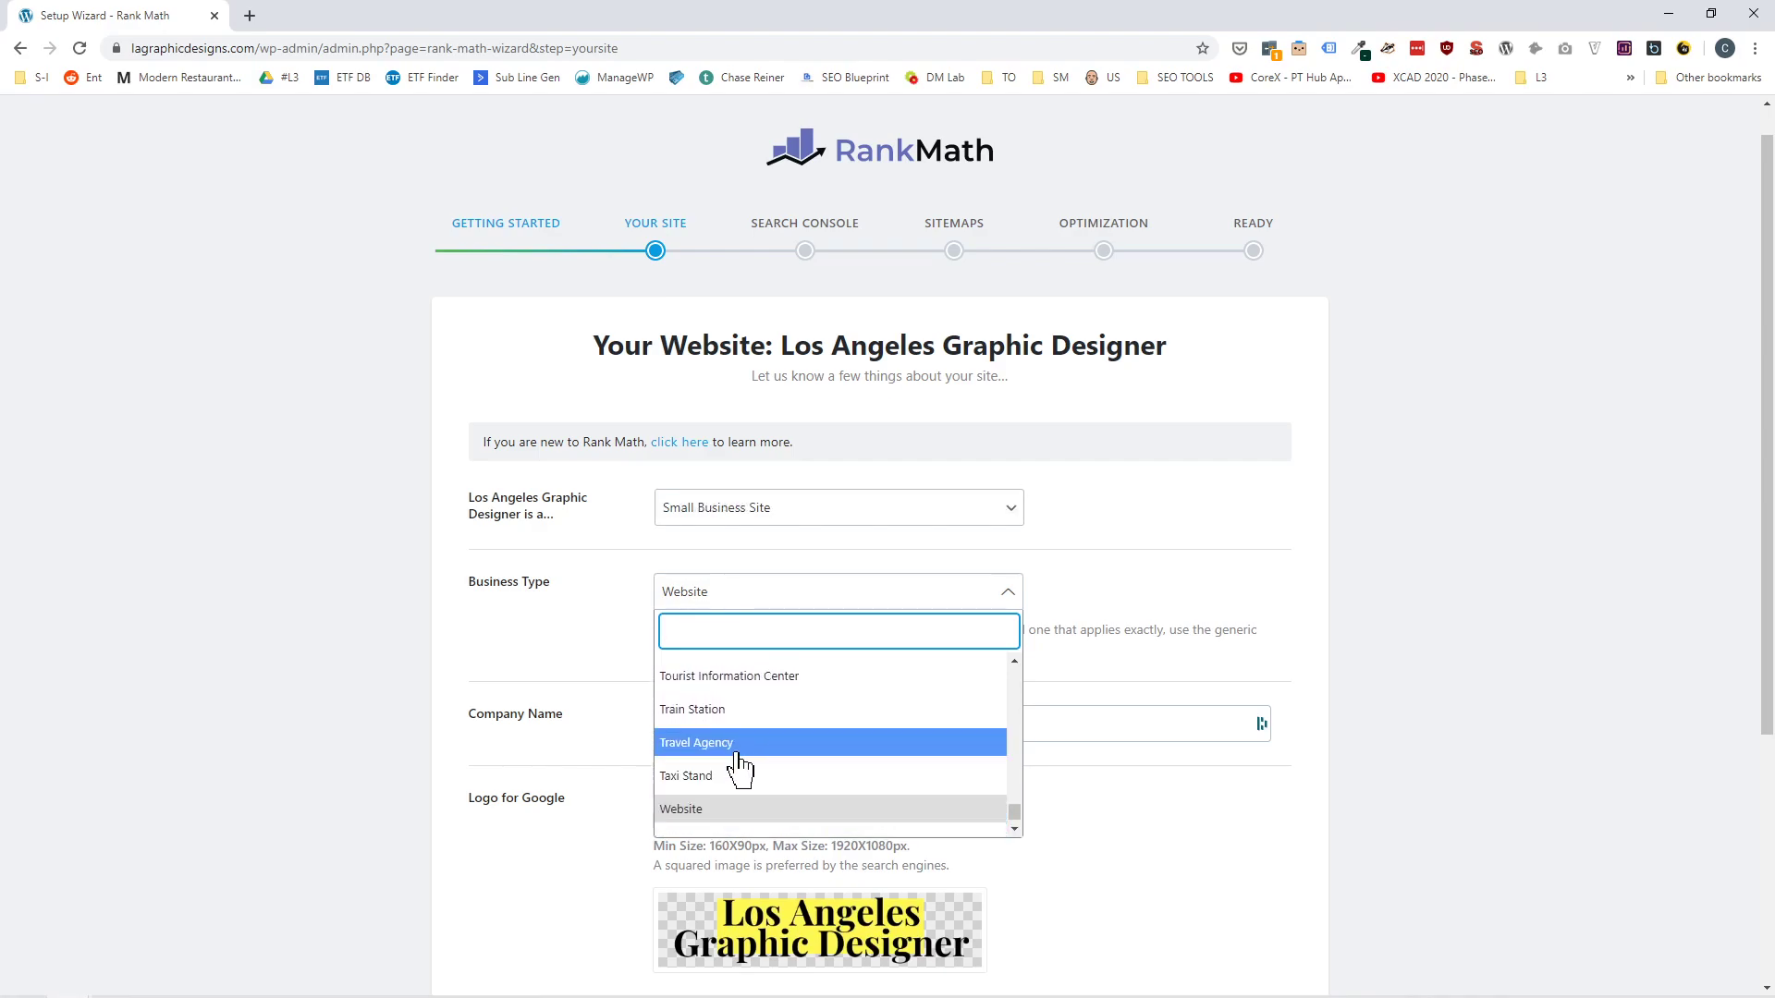
click(721, 819)
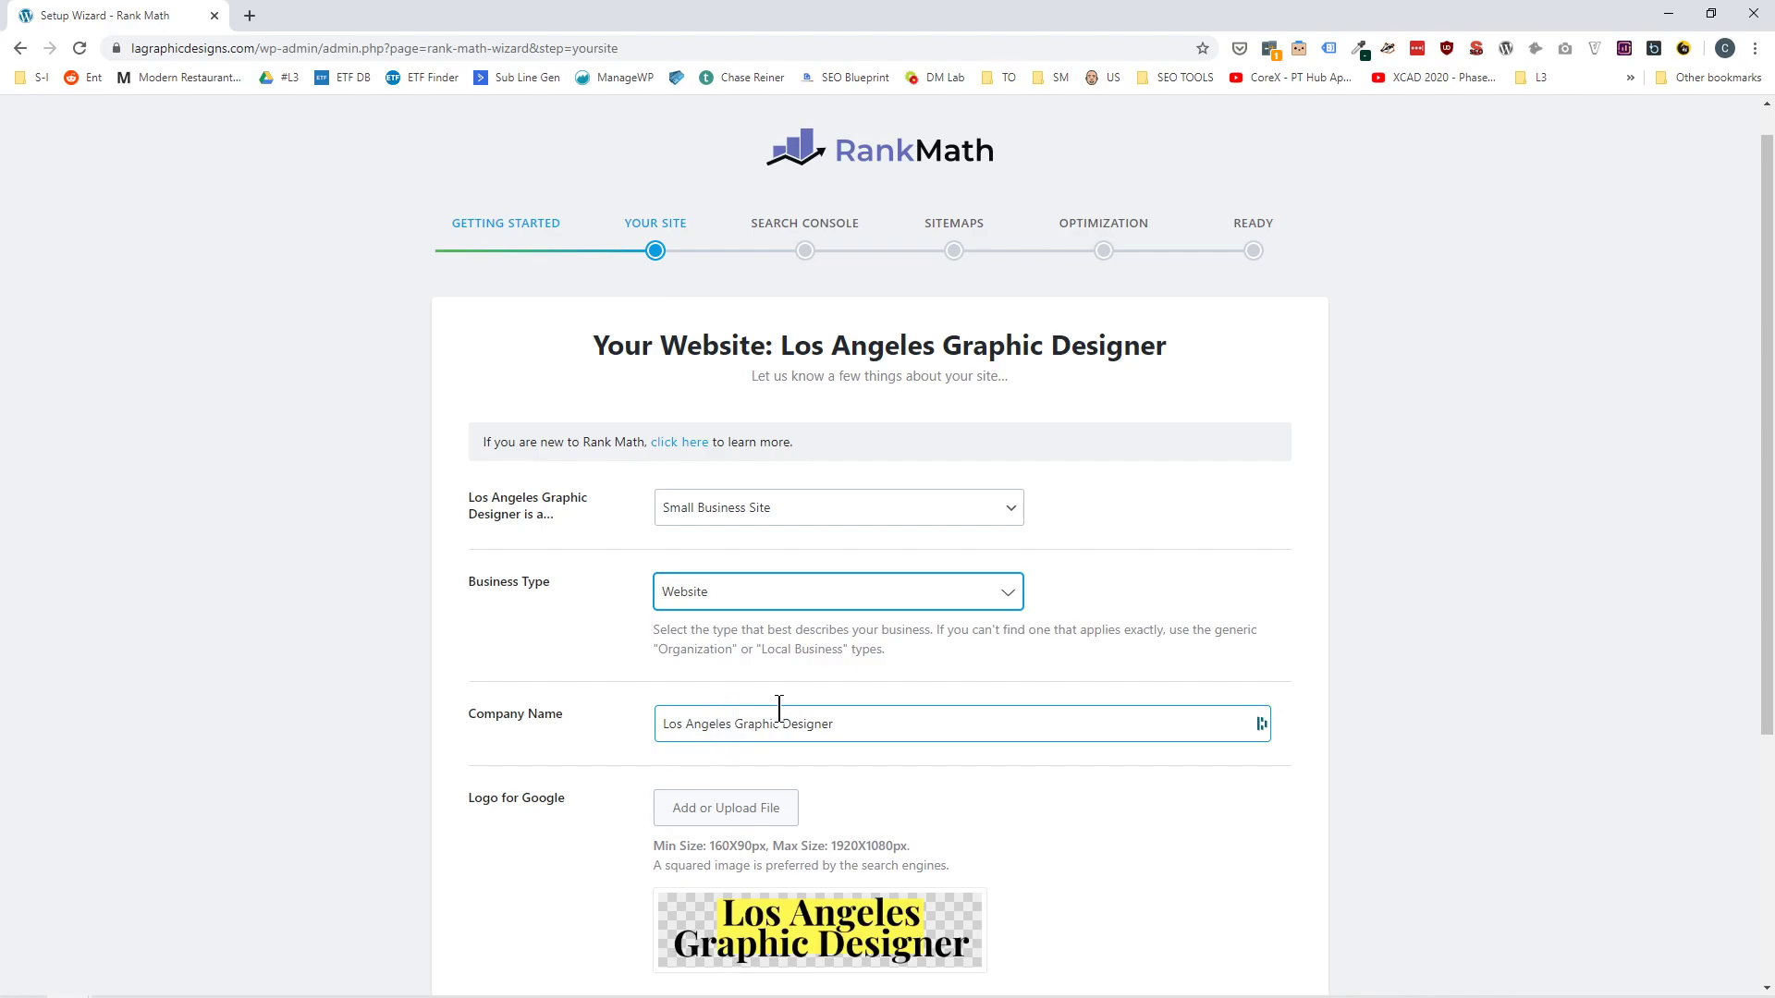
scroll(784, 712, down, 3)
scroll(784, 716, up, 1)
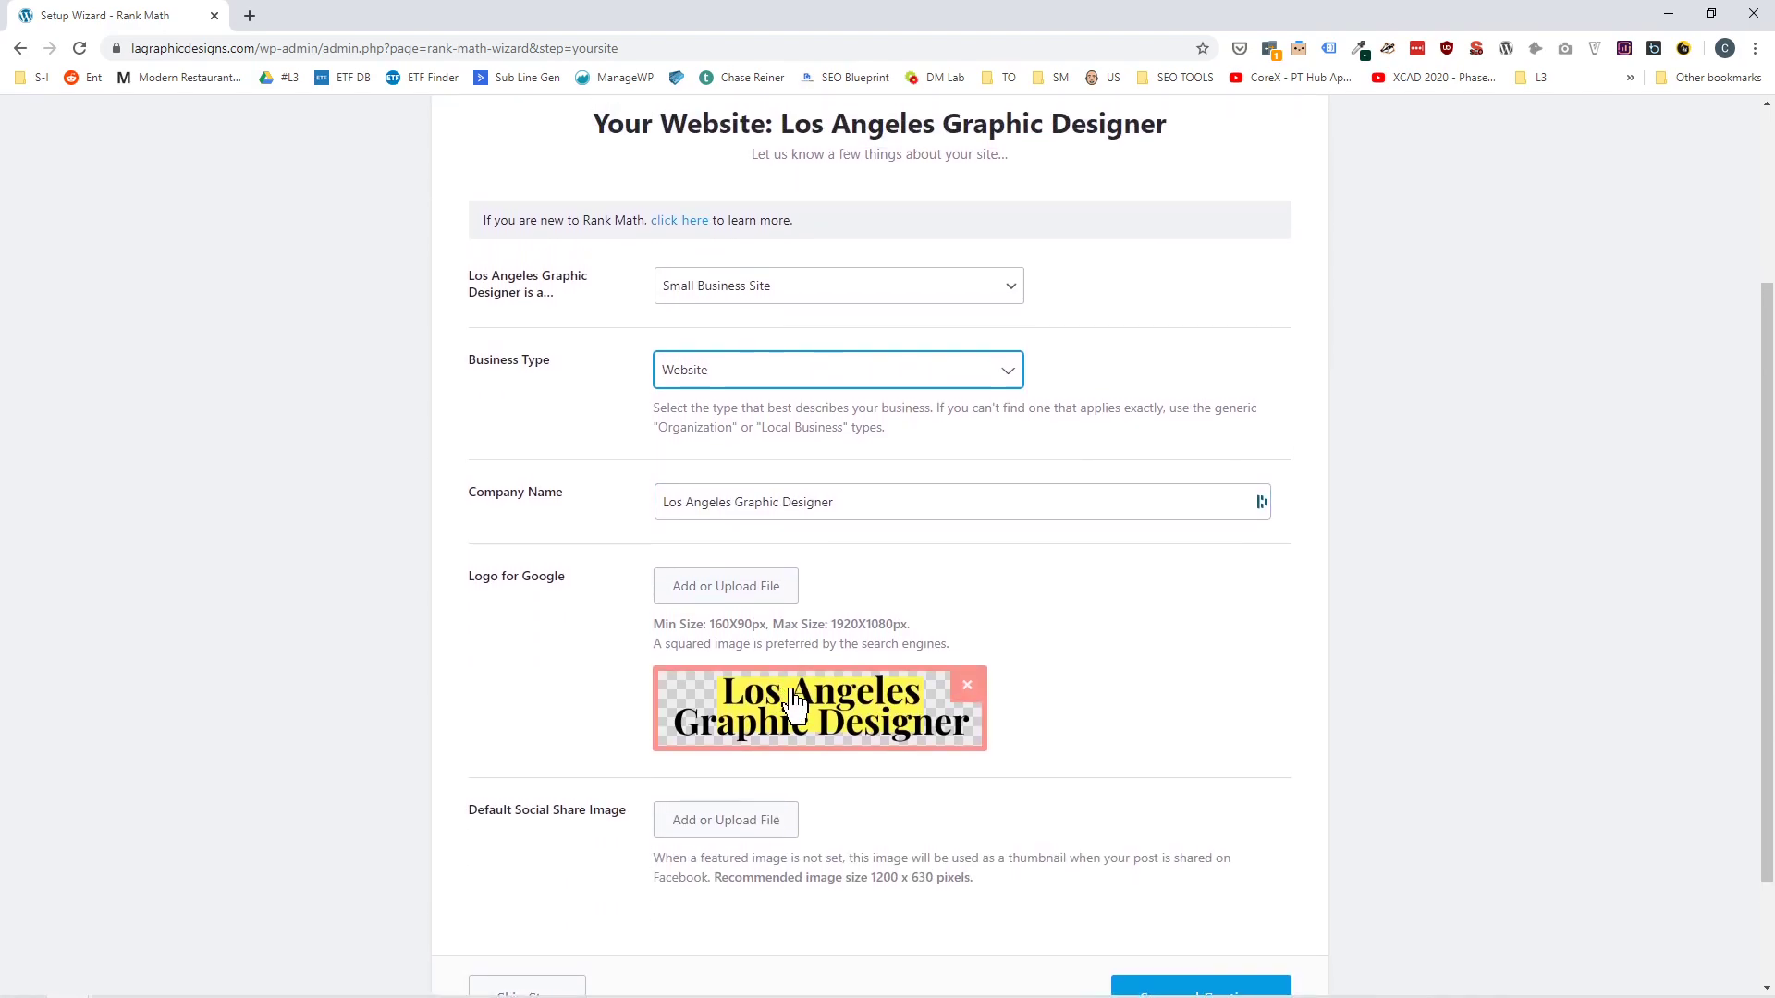
scroll(790, 707, down, 1)
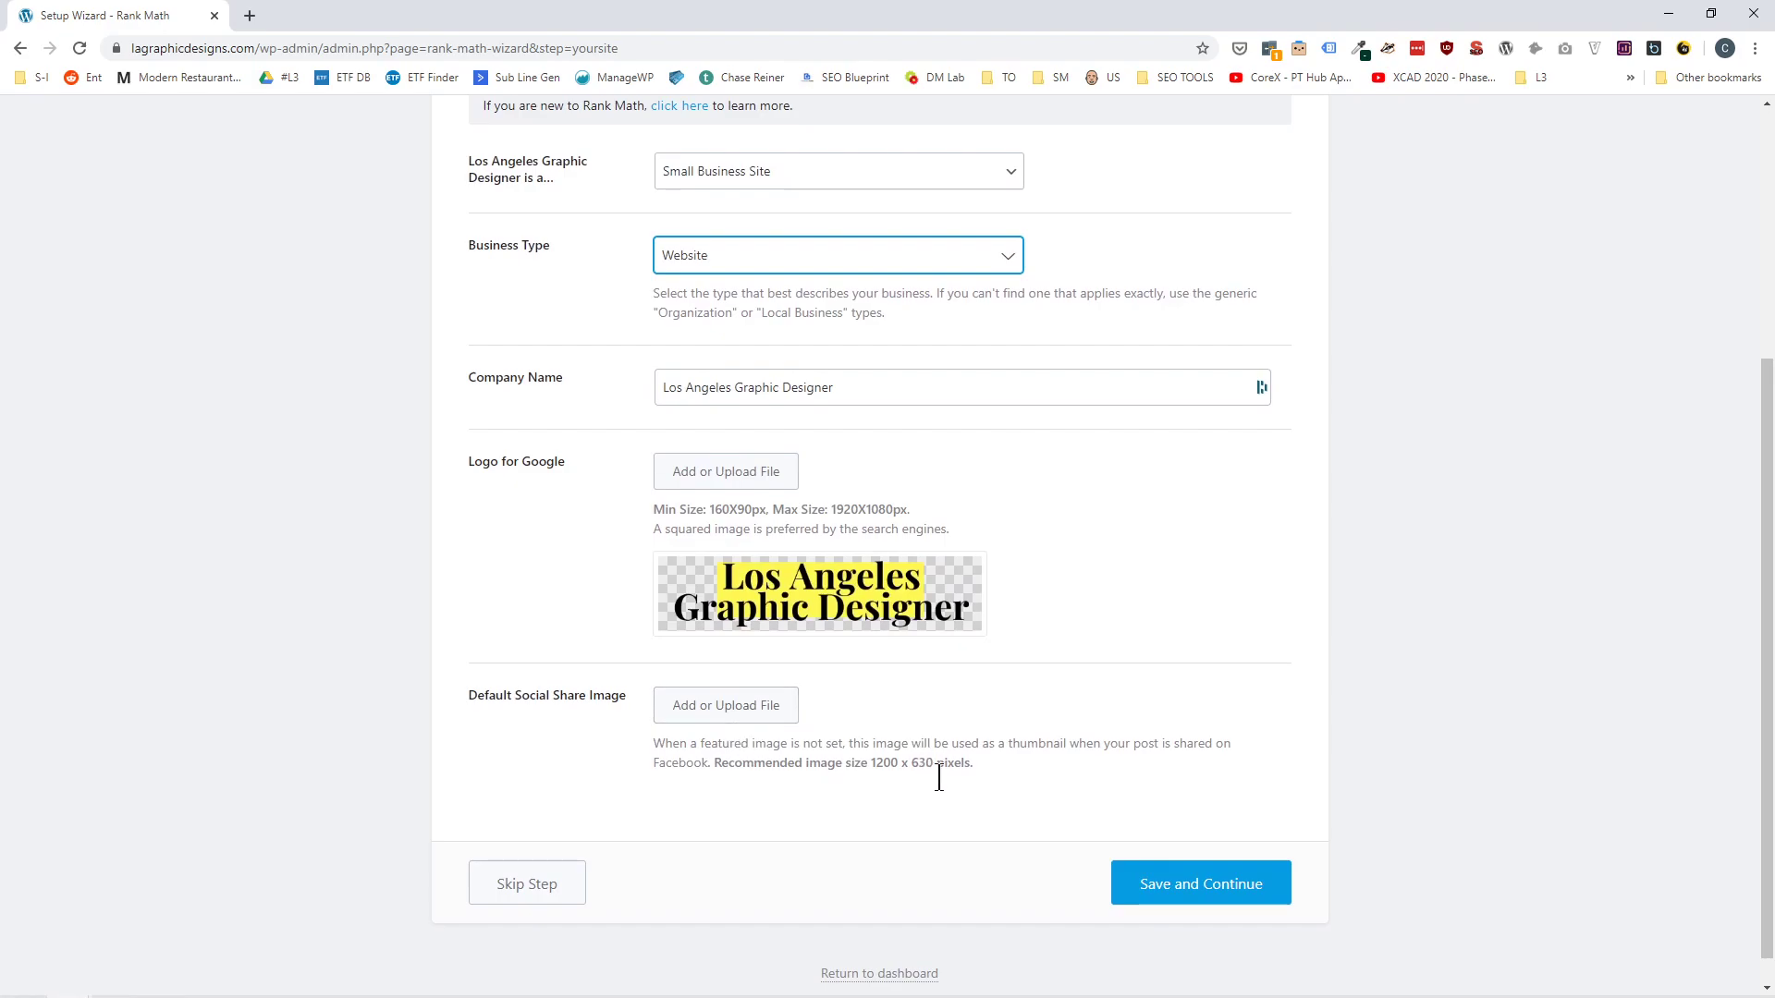
click(1182, 886)
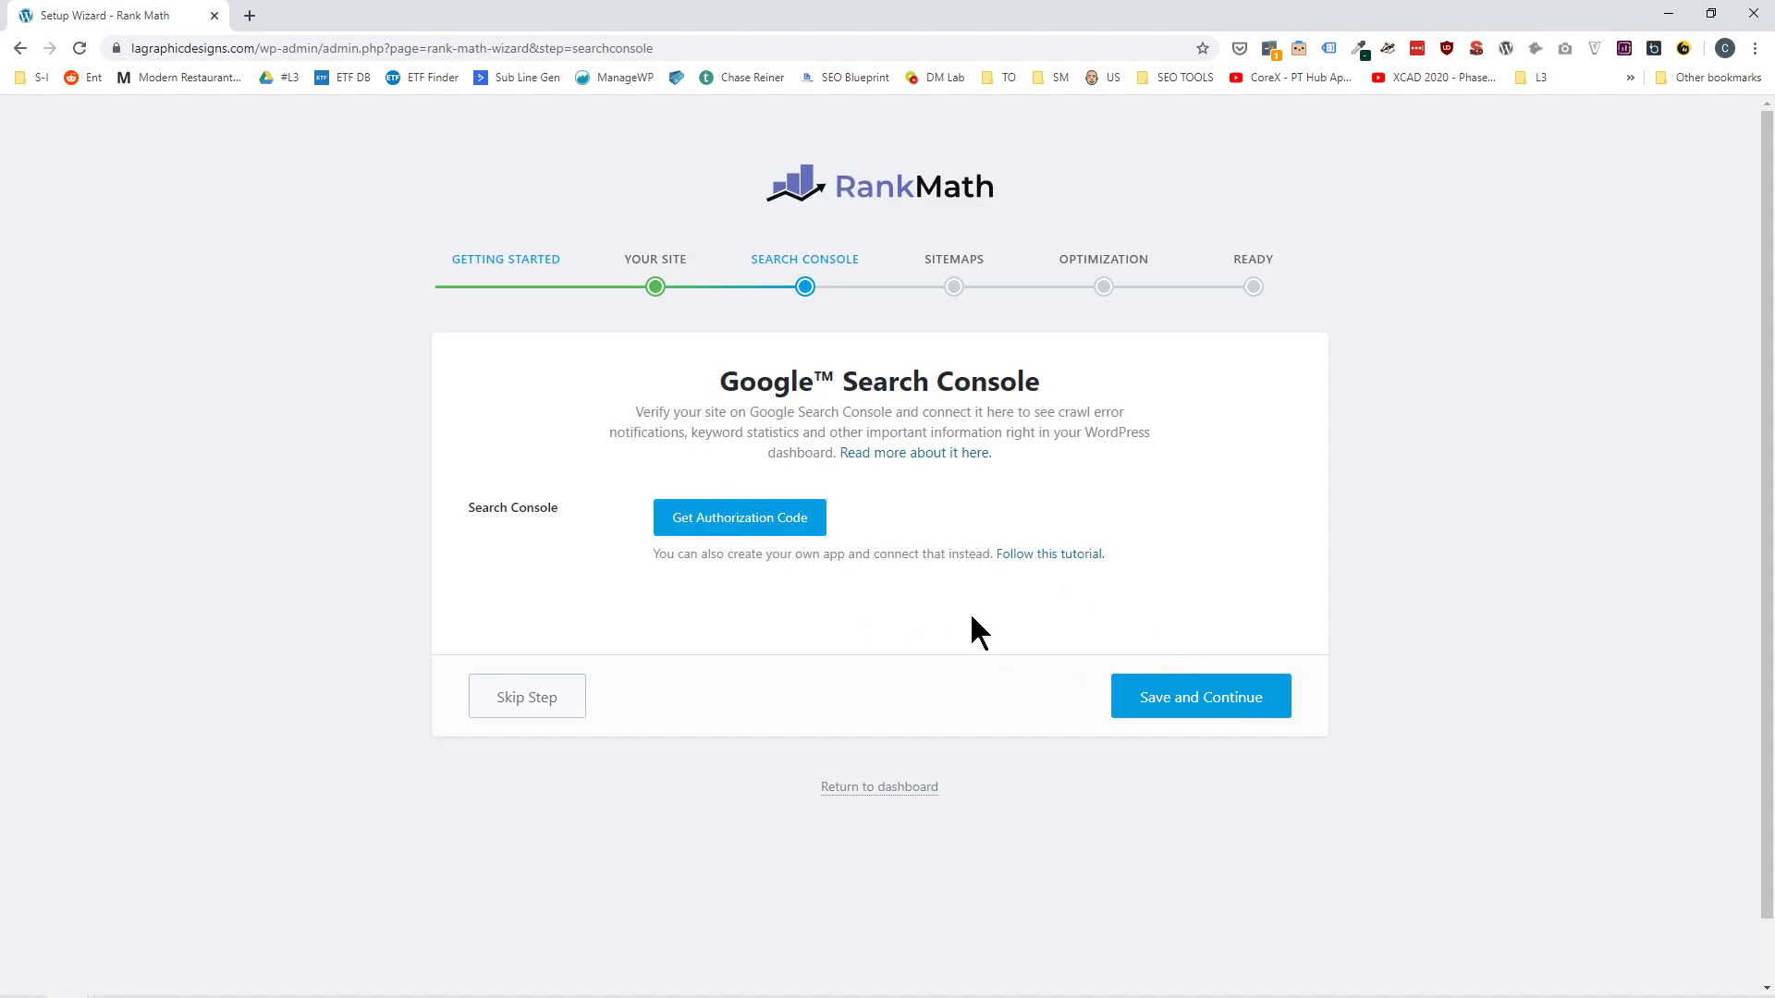
Skip the Google Search Console connection and save the sitemap settings with images, posts and pages included.
click(560, 711)
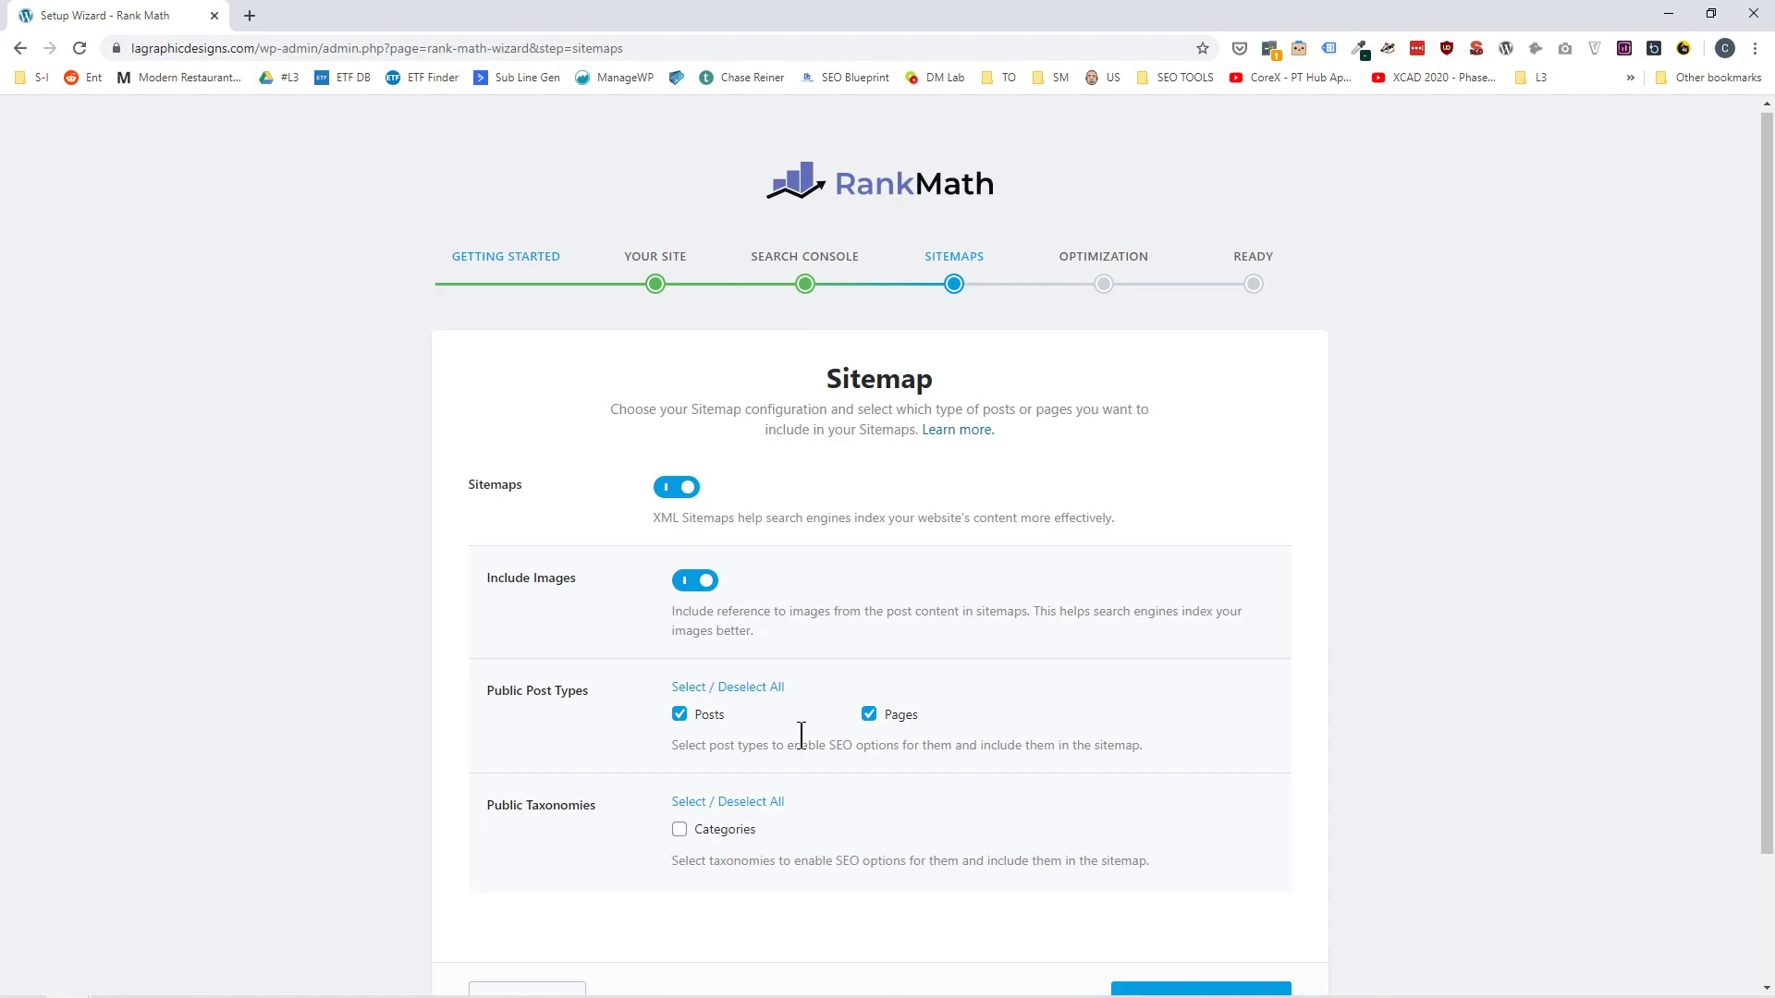
scroll(869, 707, down, 2)
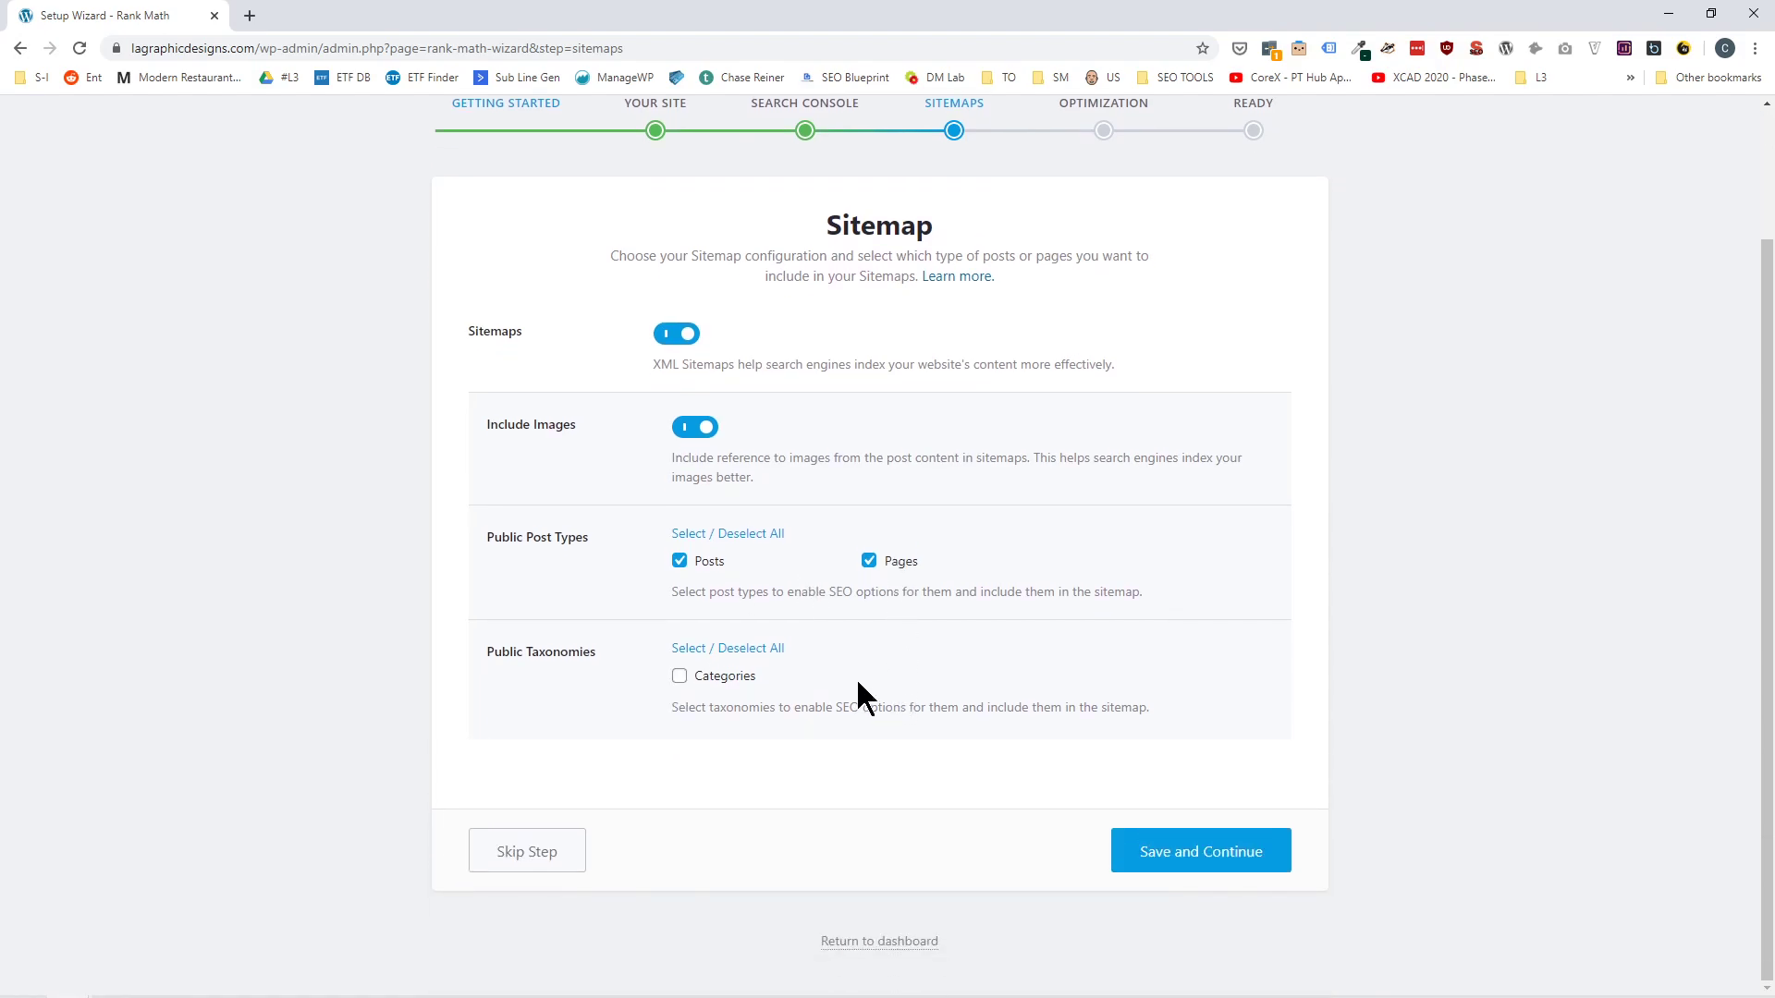
click(1172, 862)
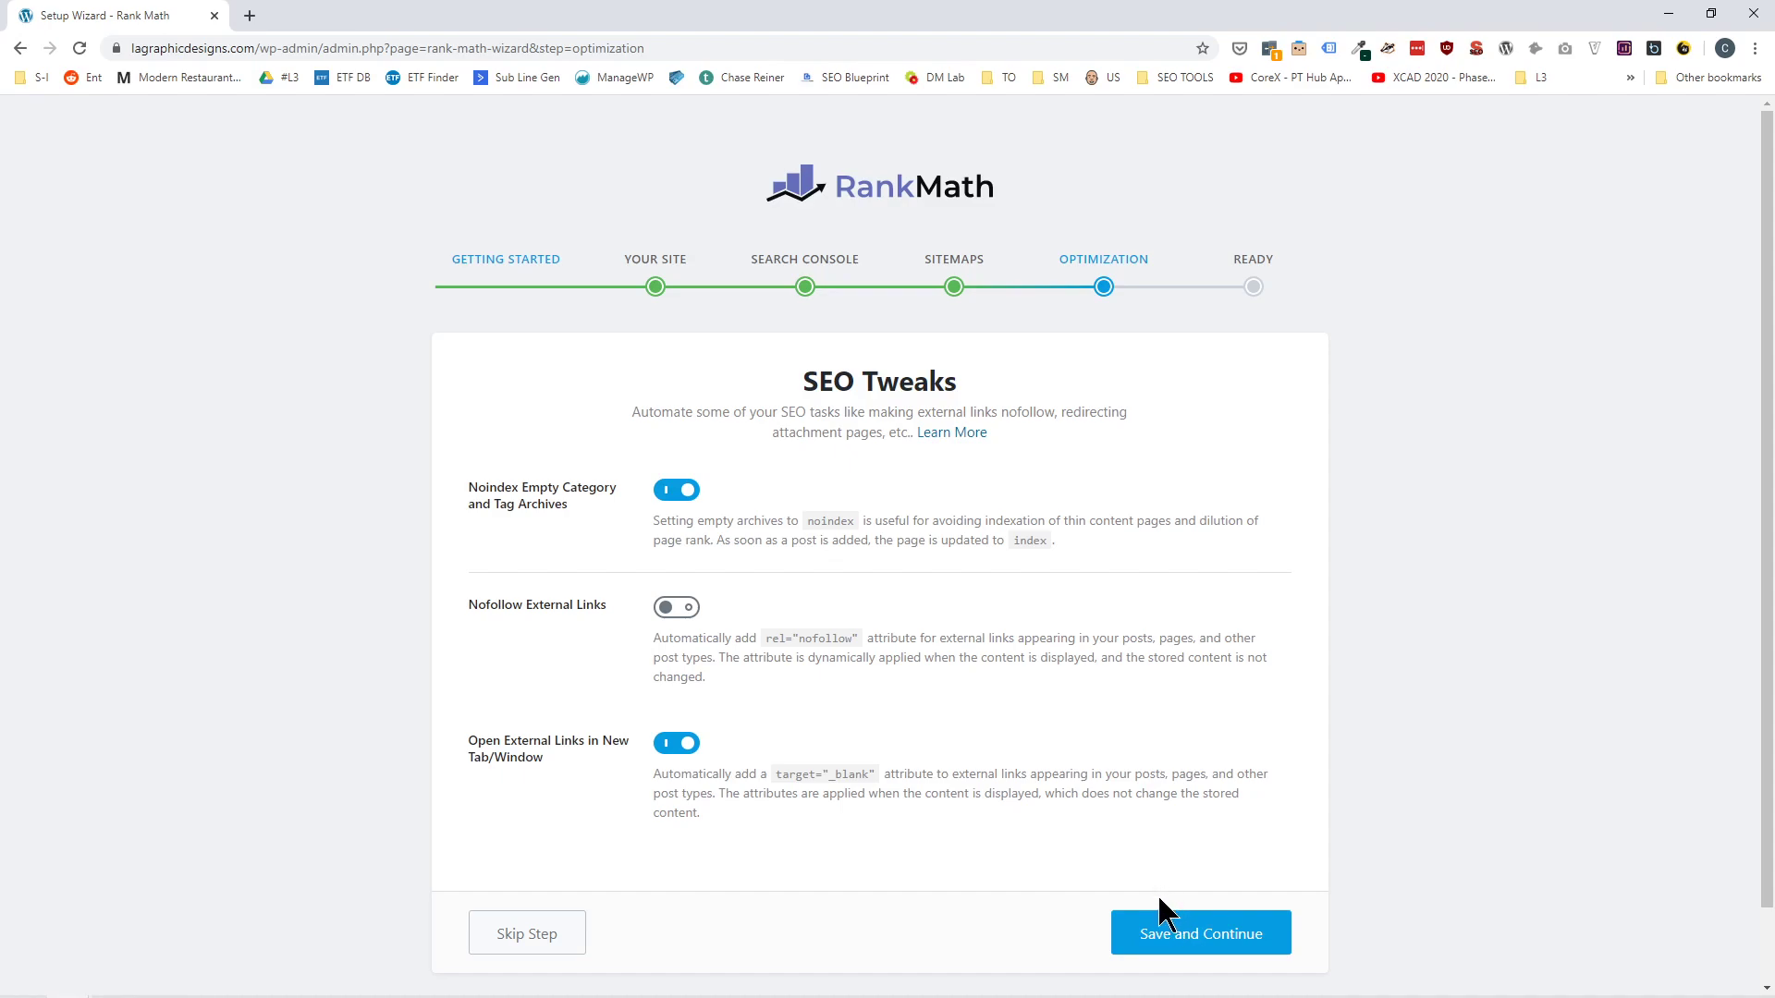
Save the SEO tweaks as set and leave the finished wizard for the dashboard.
click(1162, 936)
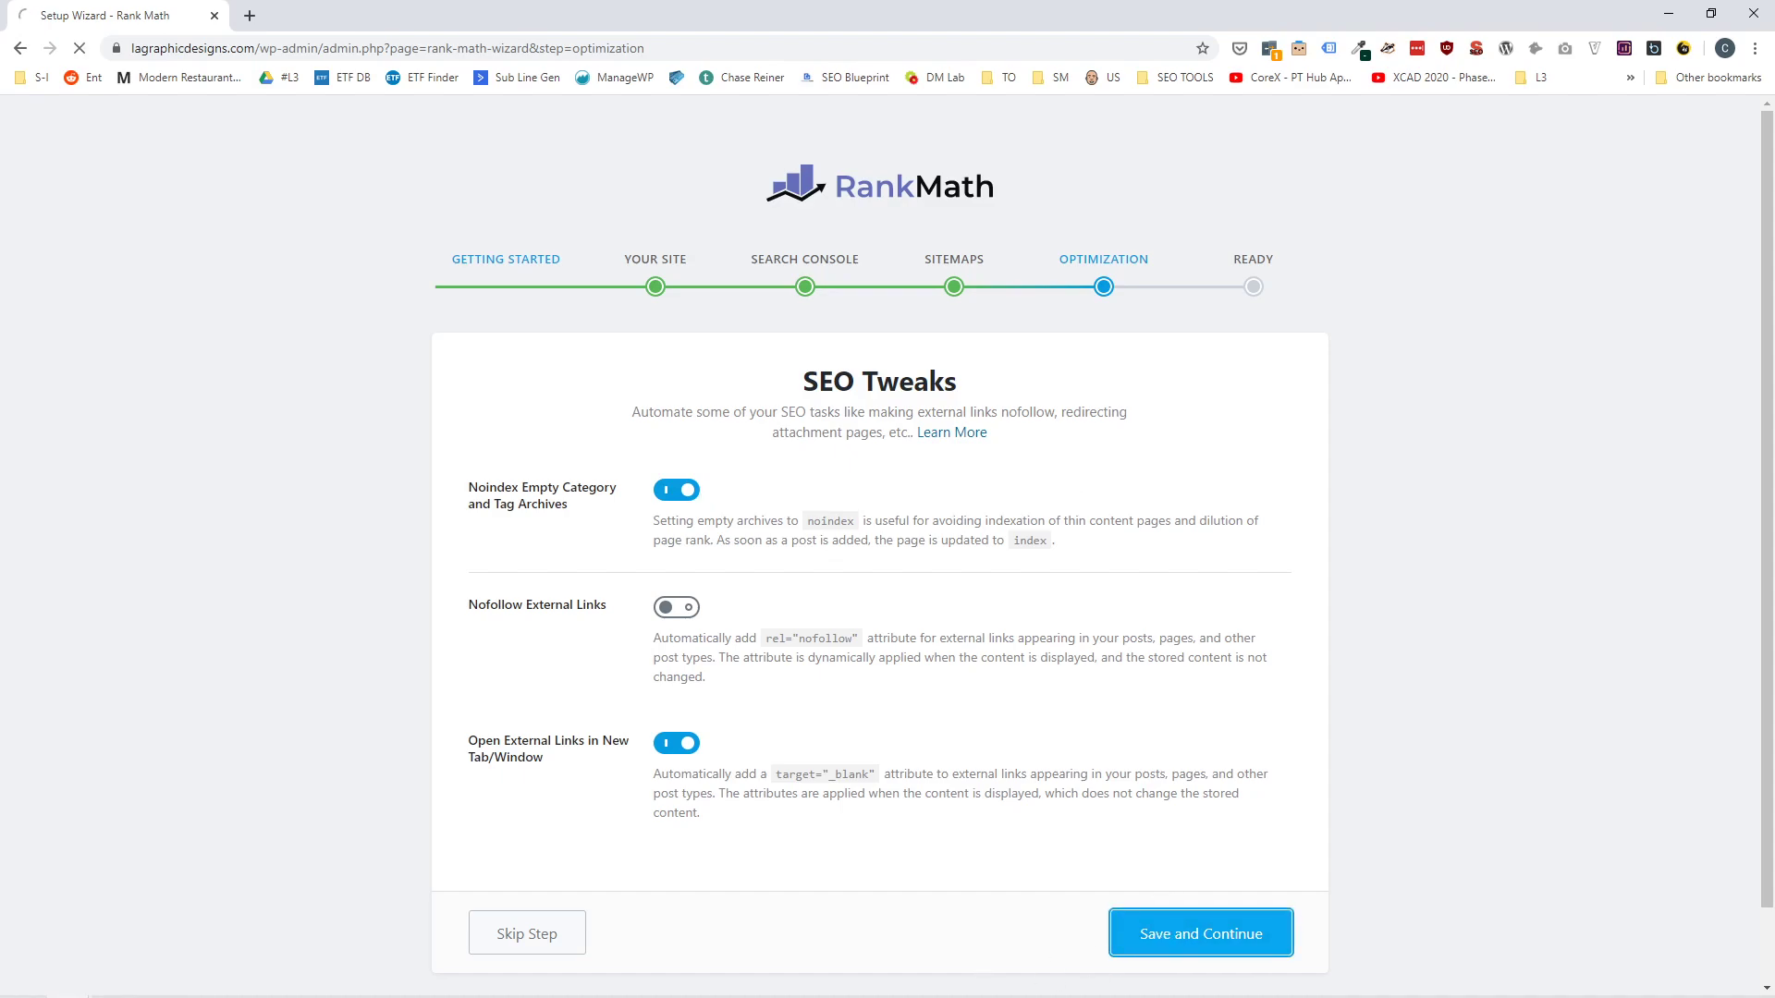
scroll(862, 659, down, 2)
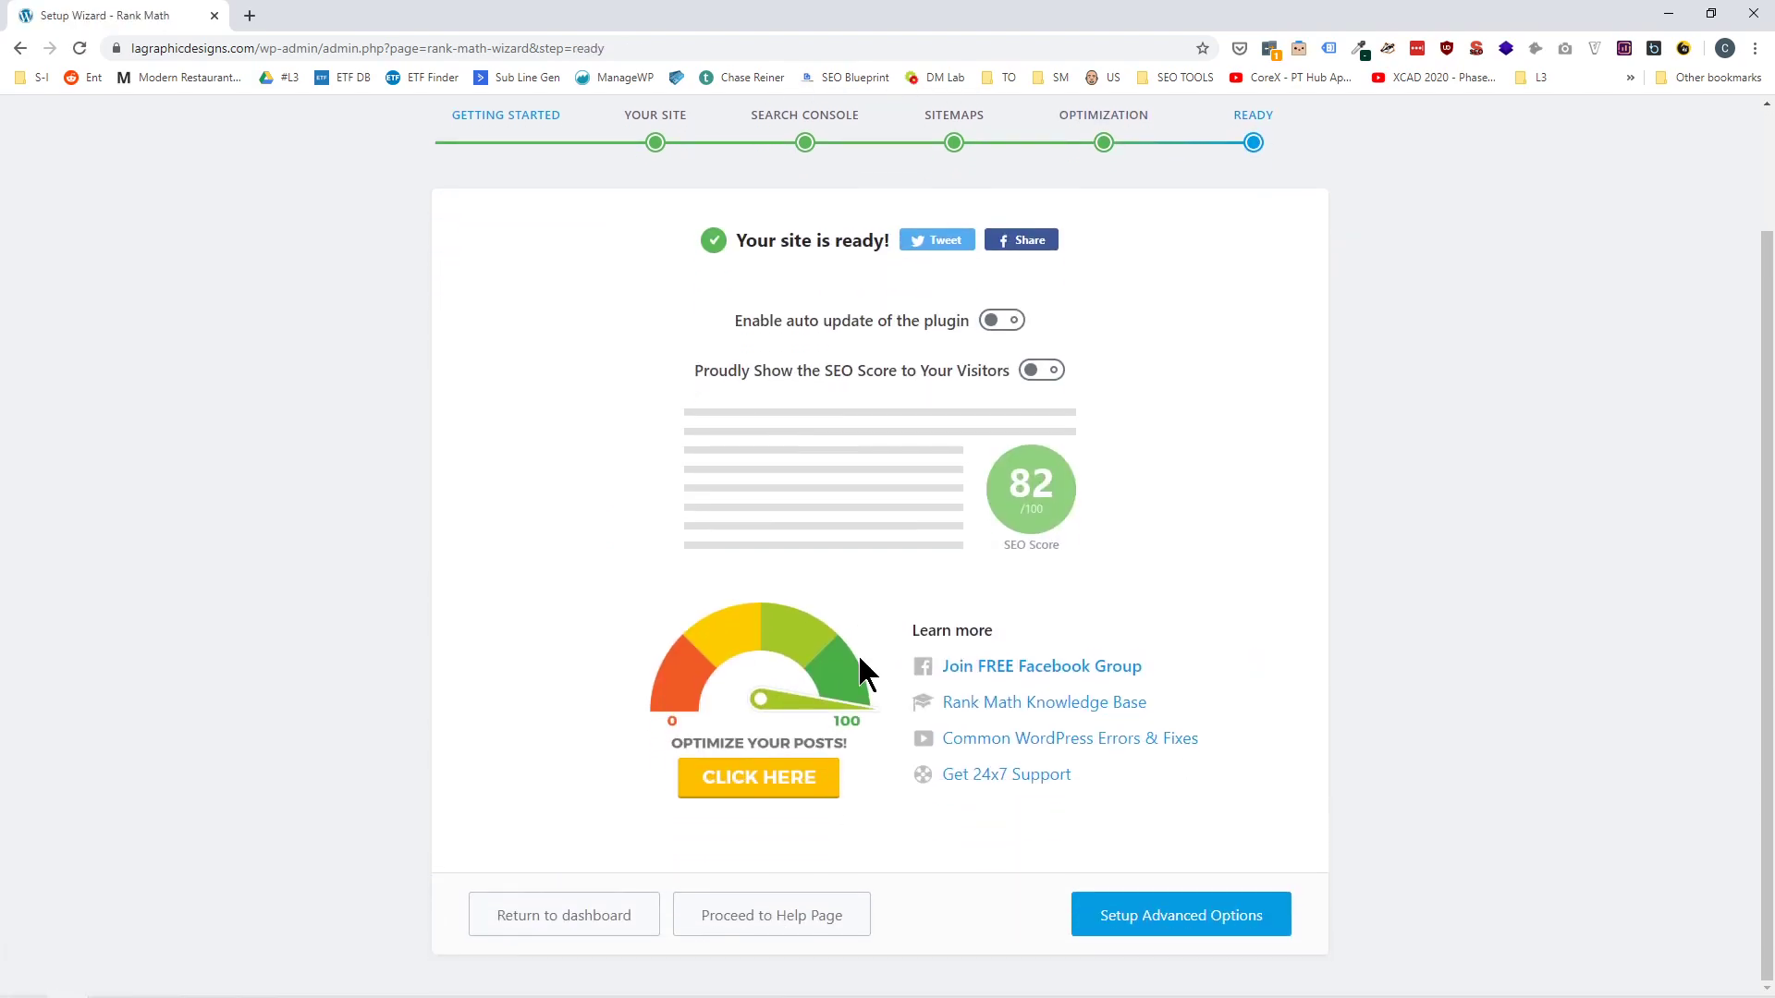
click(612, 927)
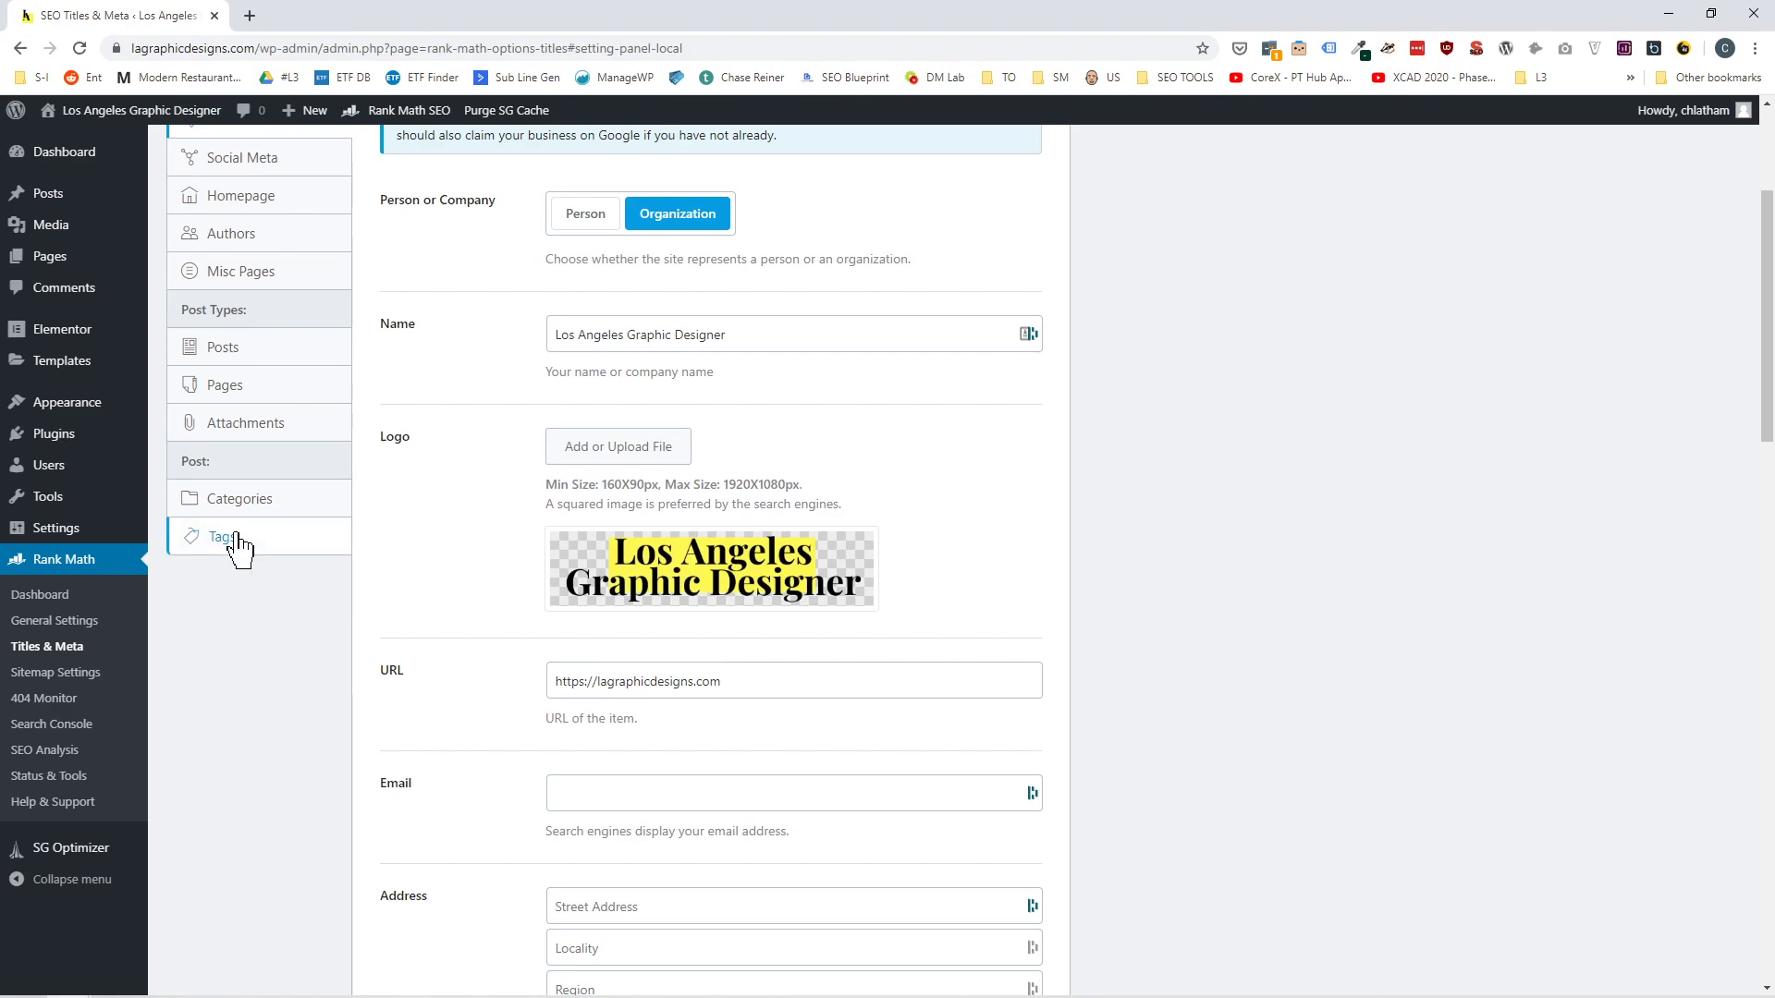
Find the Album Artwork page among all pages and open it with Elementor in a new browser tab.
mouse_move(42, 259)
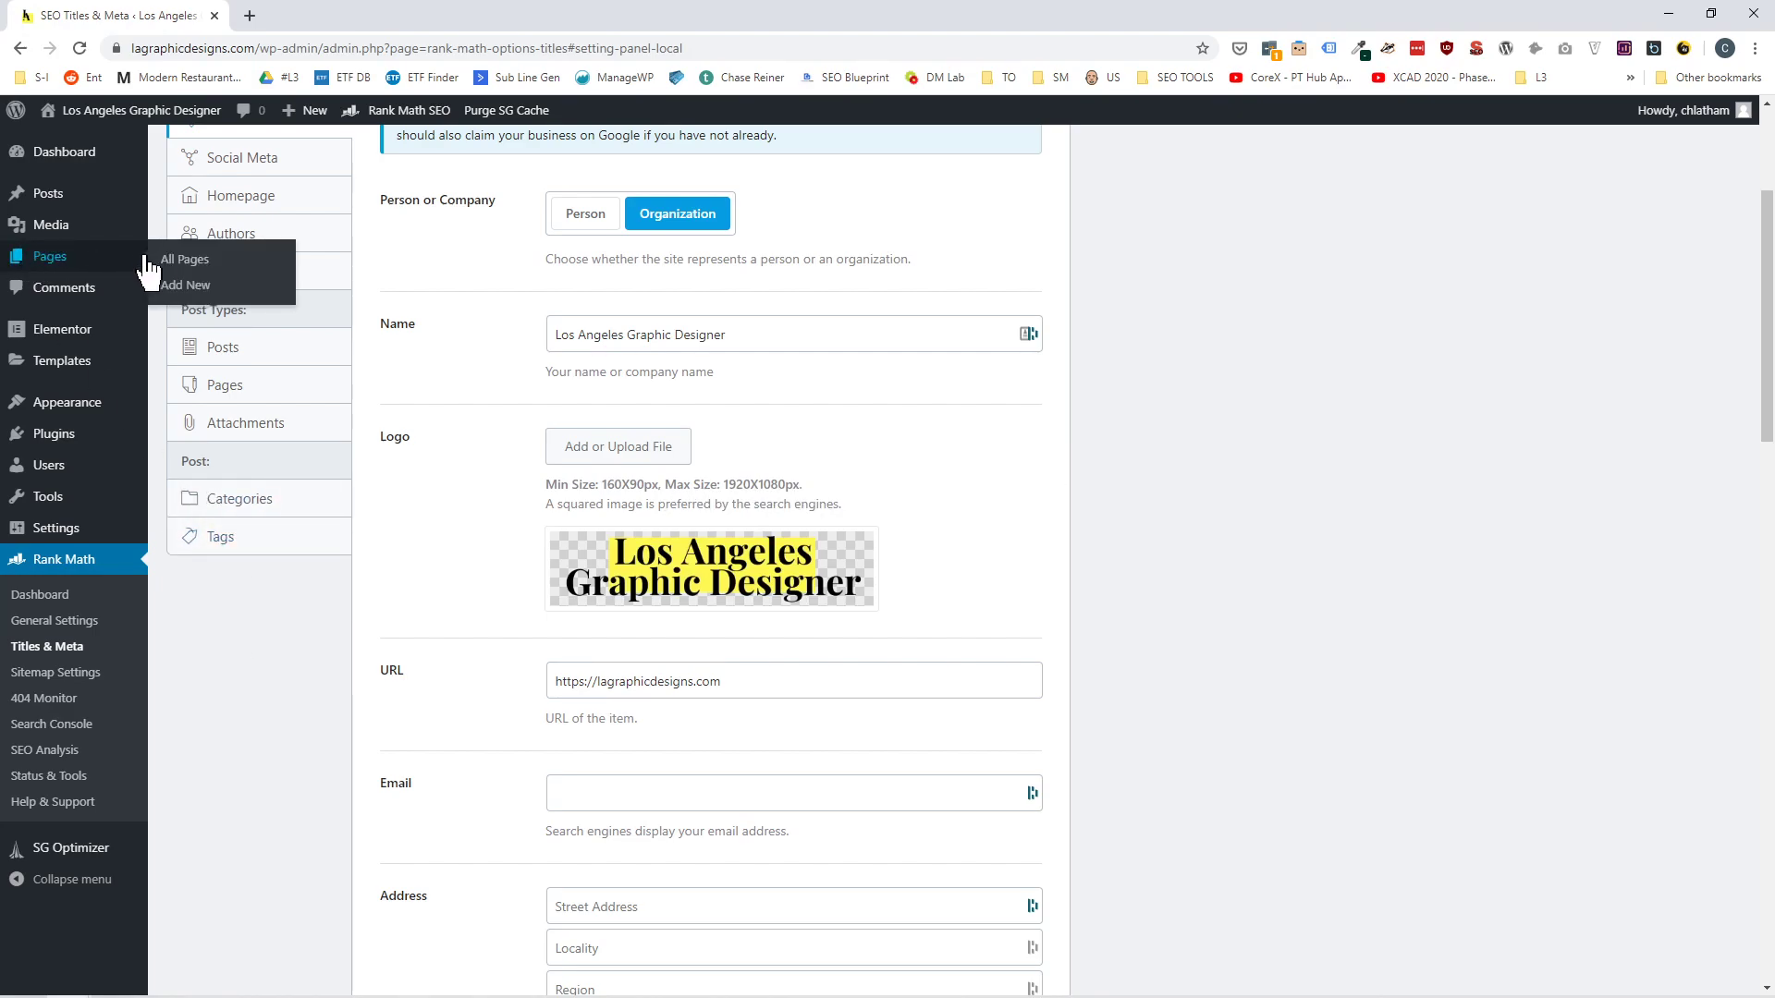
click(181, 262)
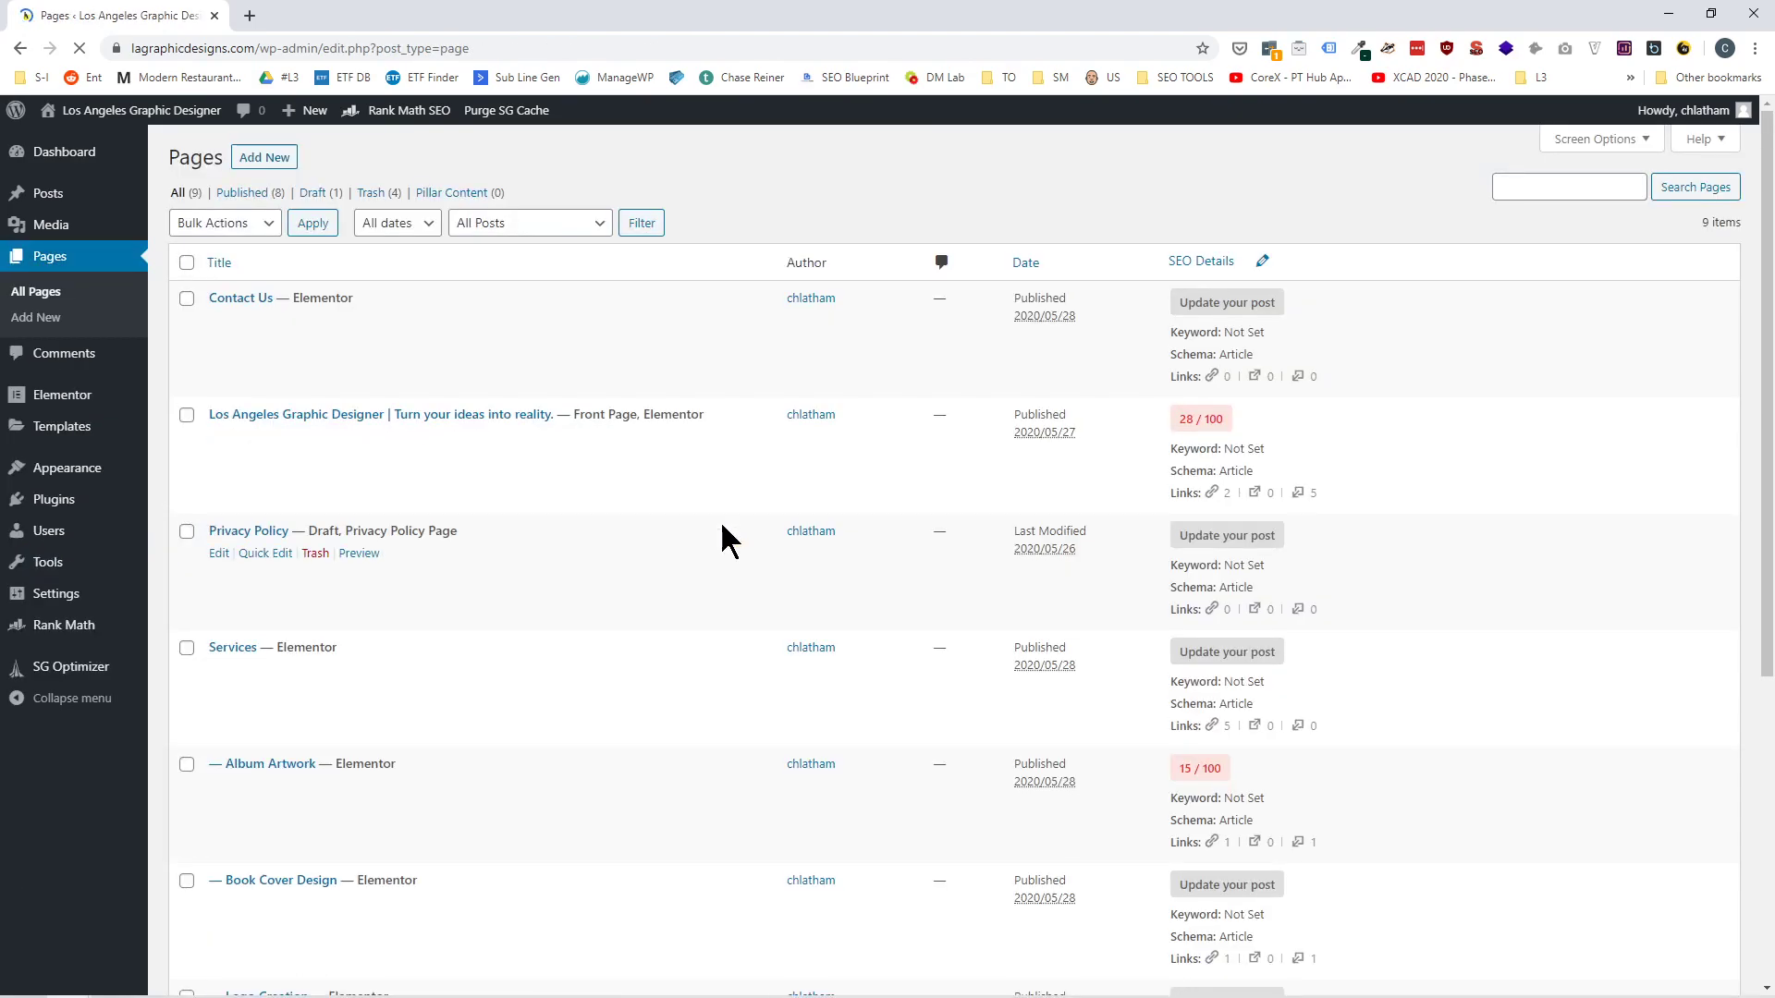
scroll(407, 601, down, 1)
scroll(407, 610, down, 1)
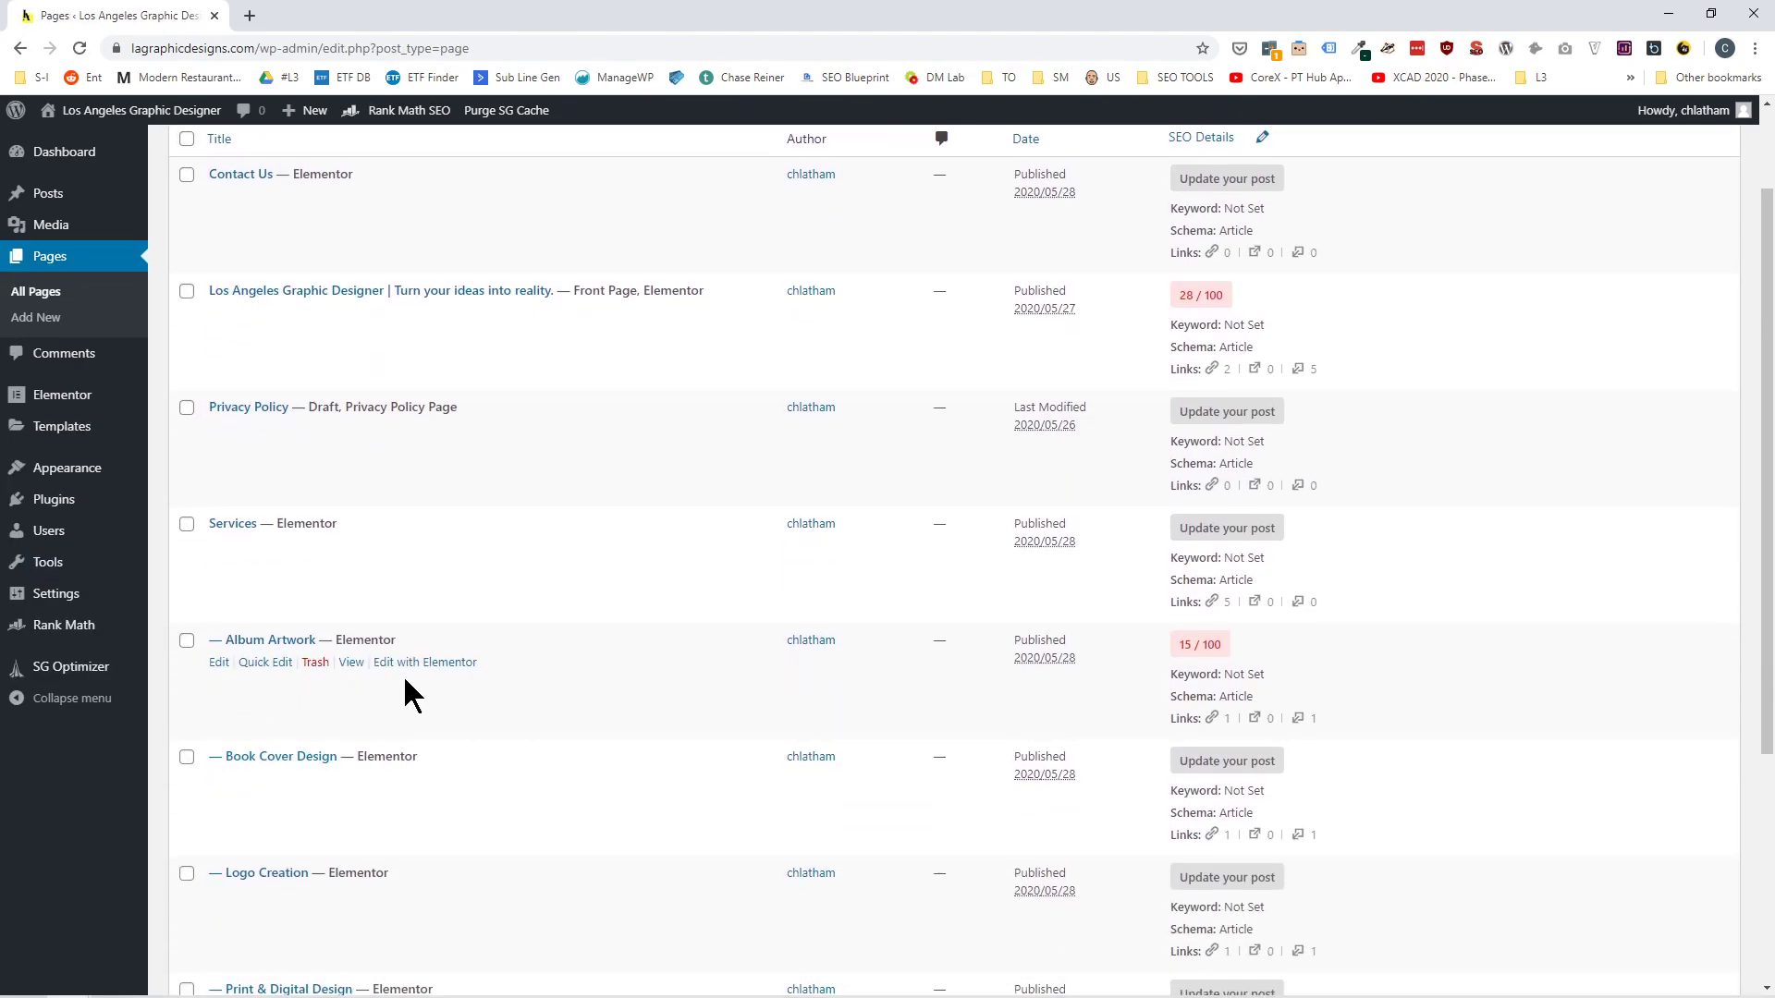
click(417, 670)
right_click(417, 673)
click(463, 682)
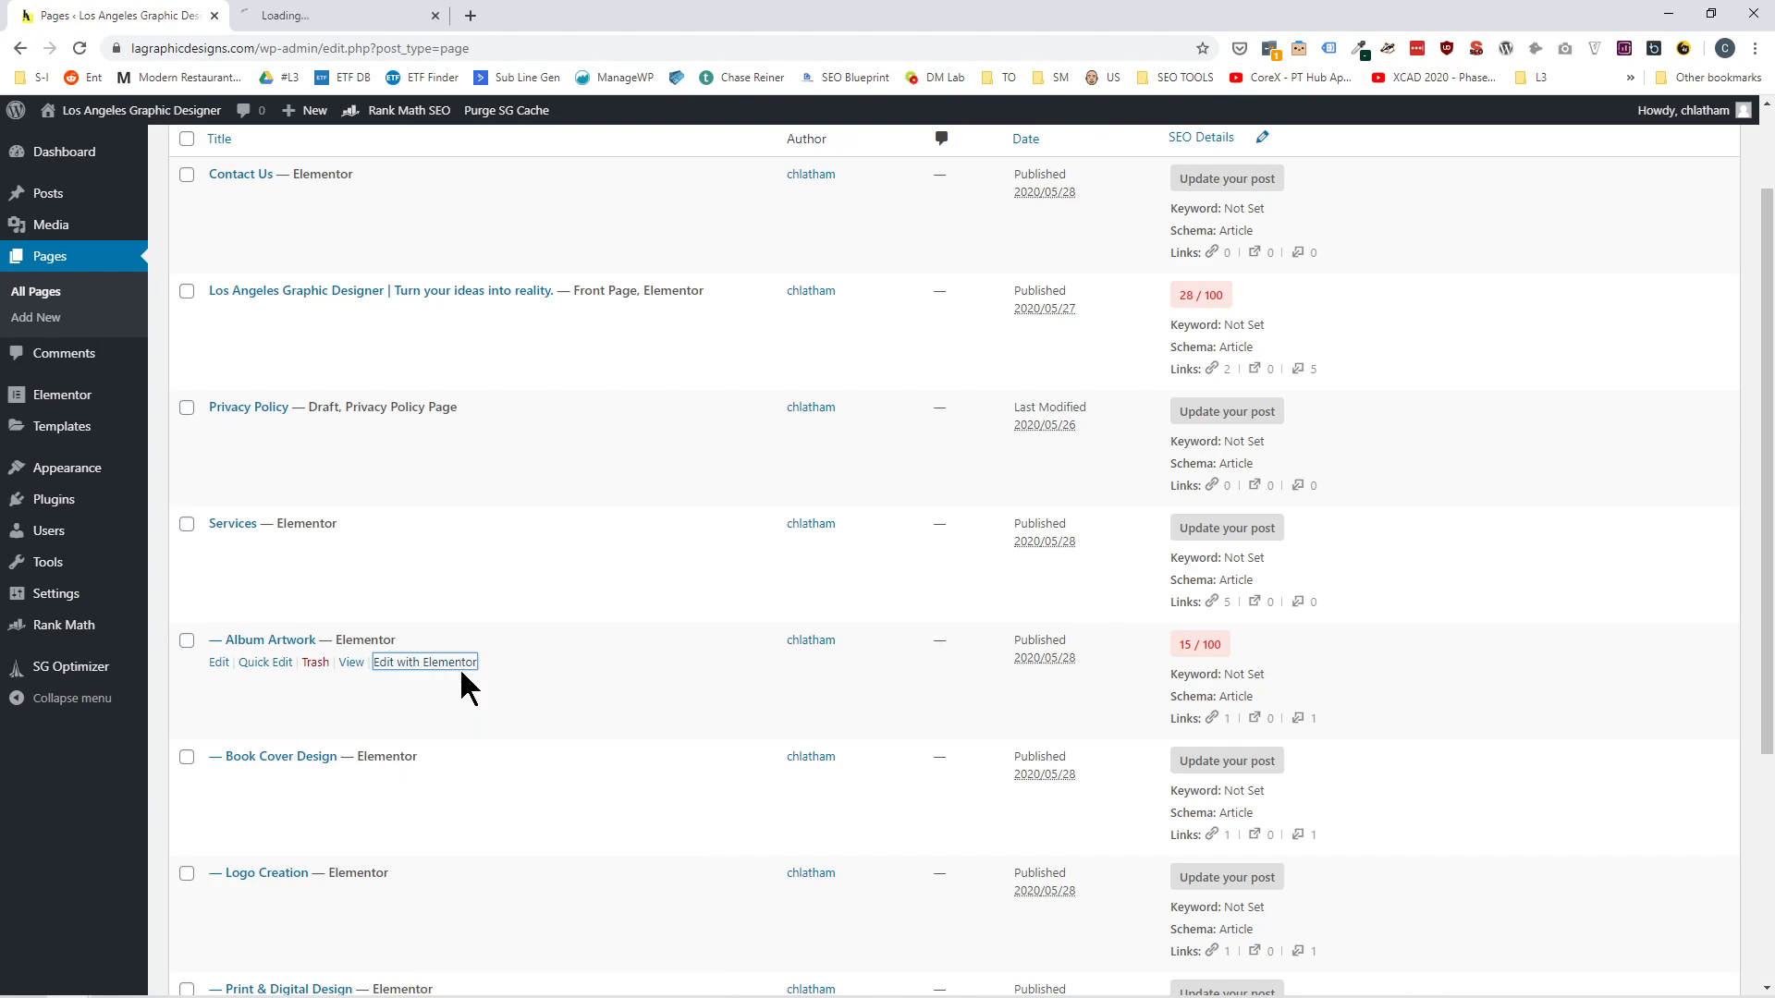
click(400, 16)
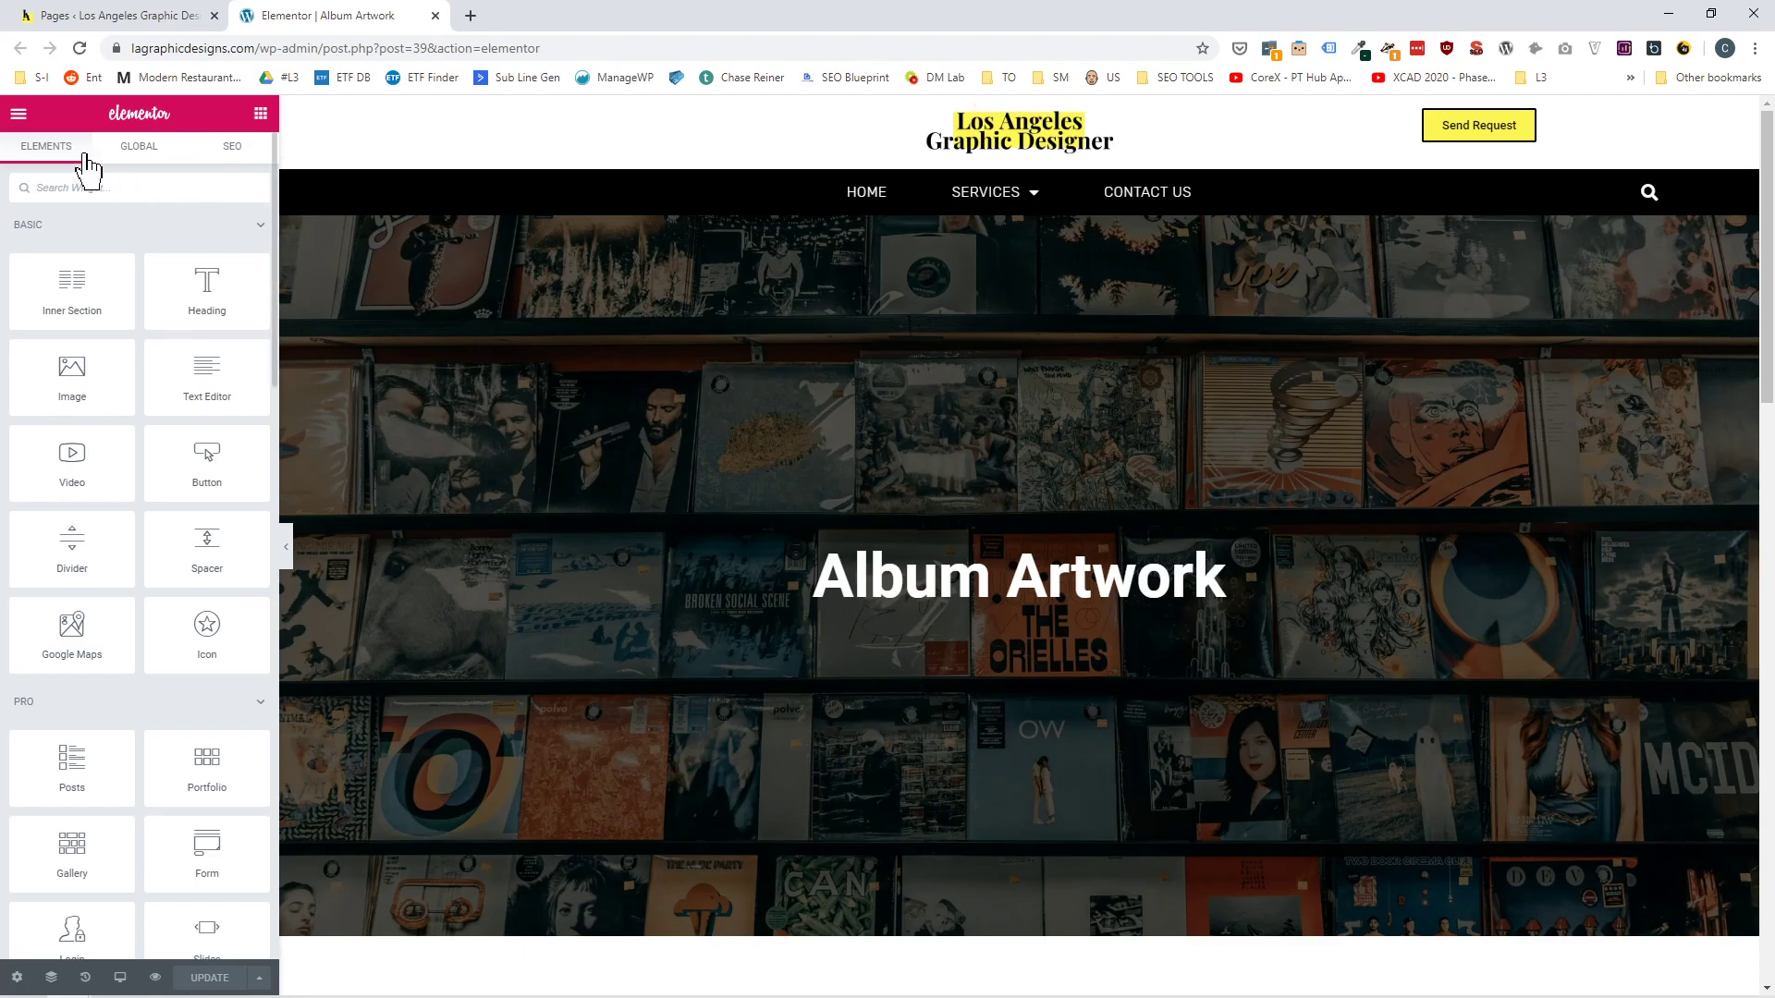
Bring up the Album Artwork page's SEO settings and open its search snippet for editing.
click(139, 166)
click(46, 153)
click(237, 148)
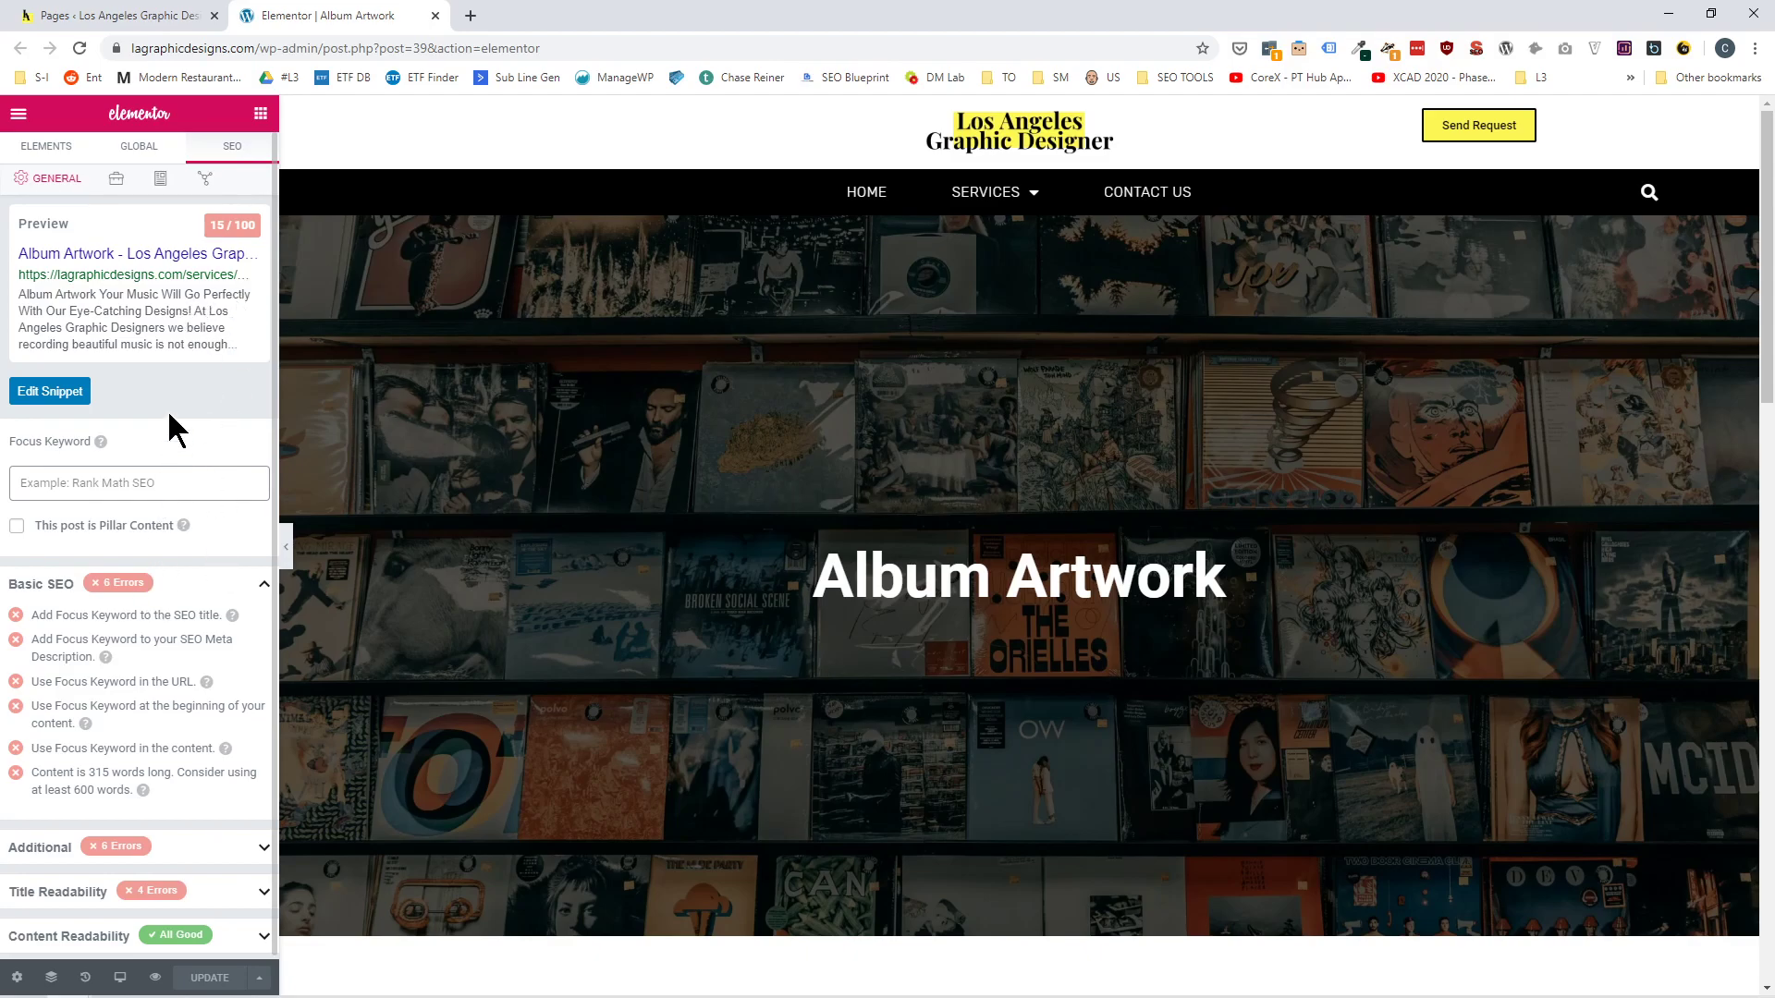
scroll(623, 549, down, 8)
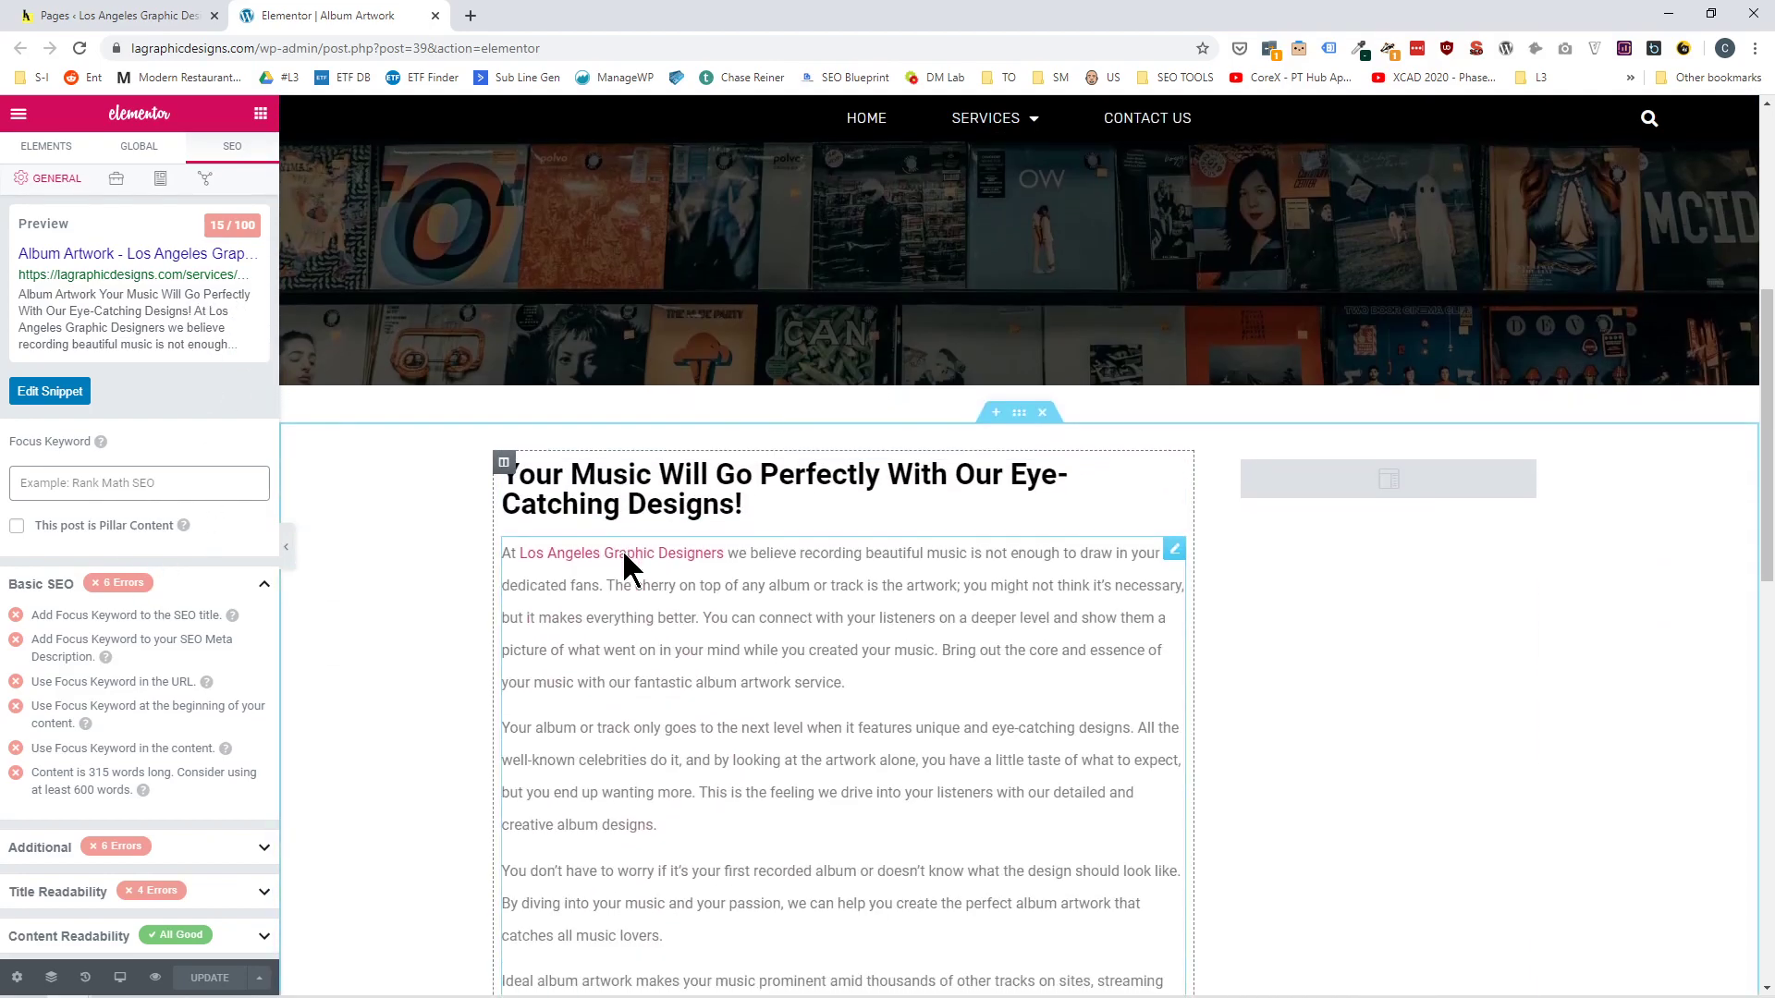
scroll(623, 549, up, 8)
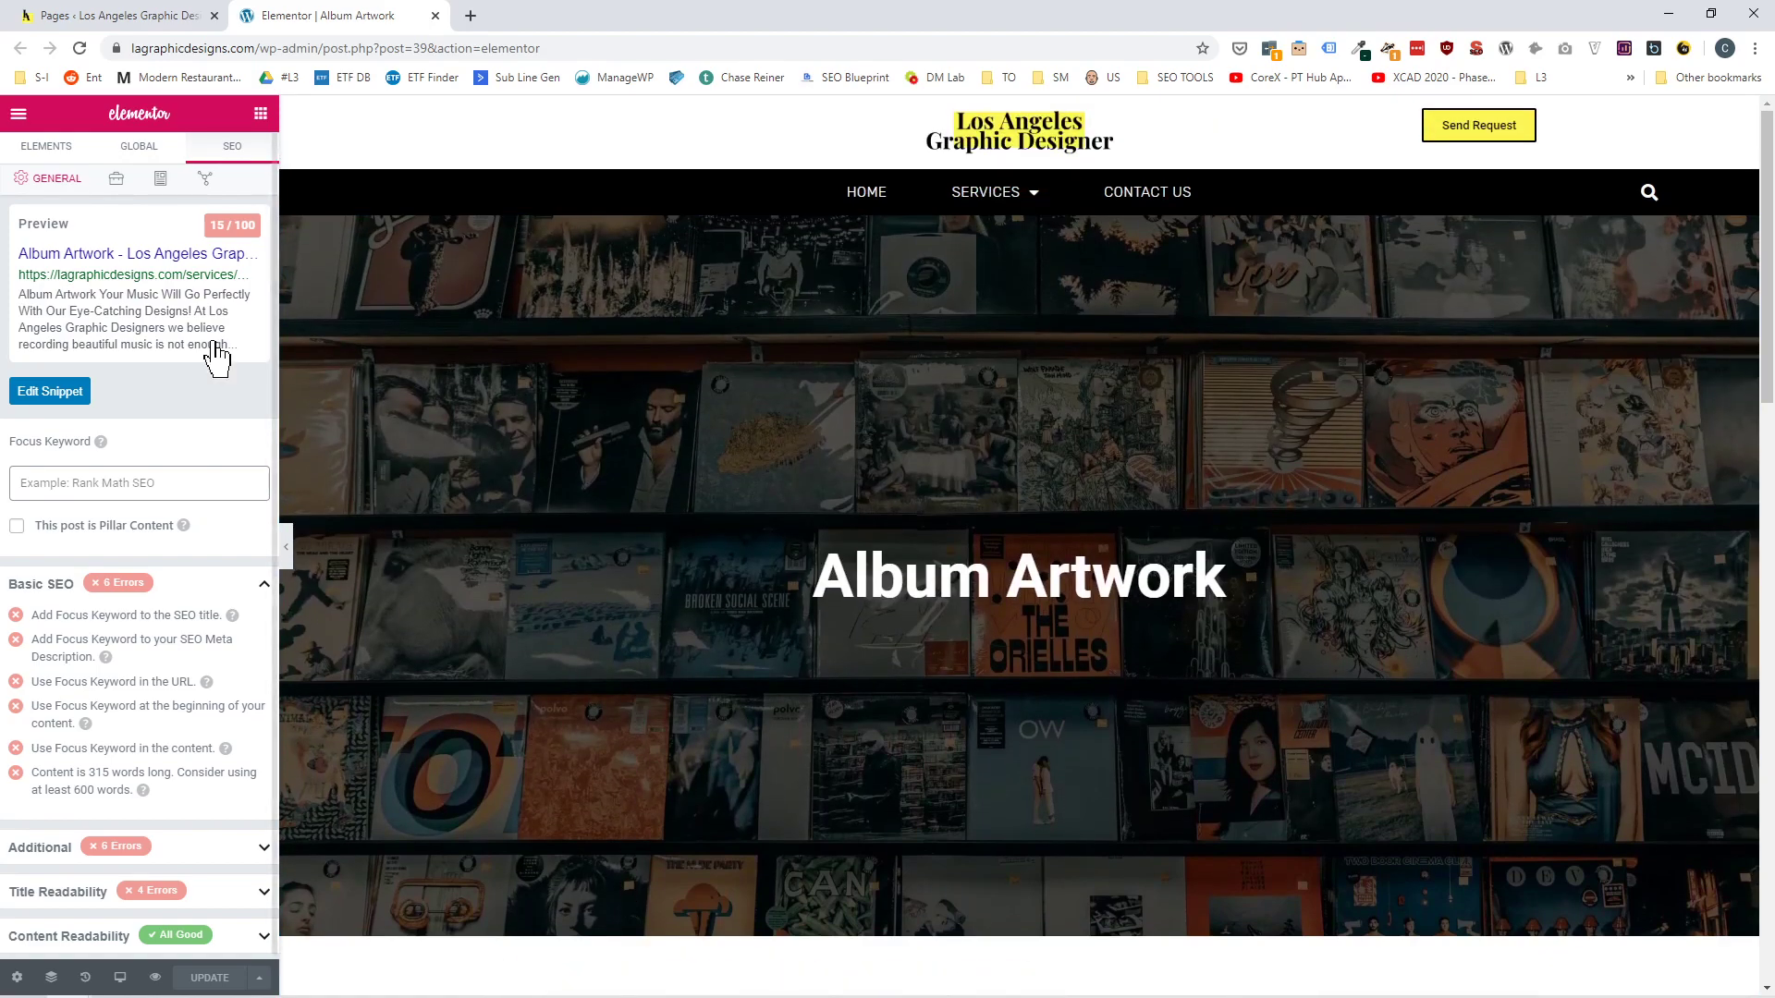
click(42, 391)
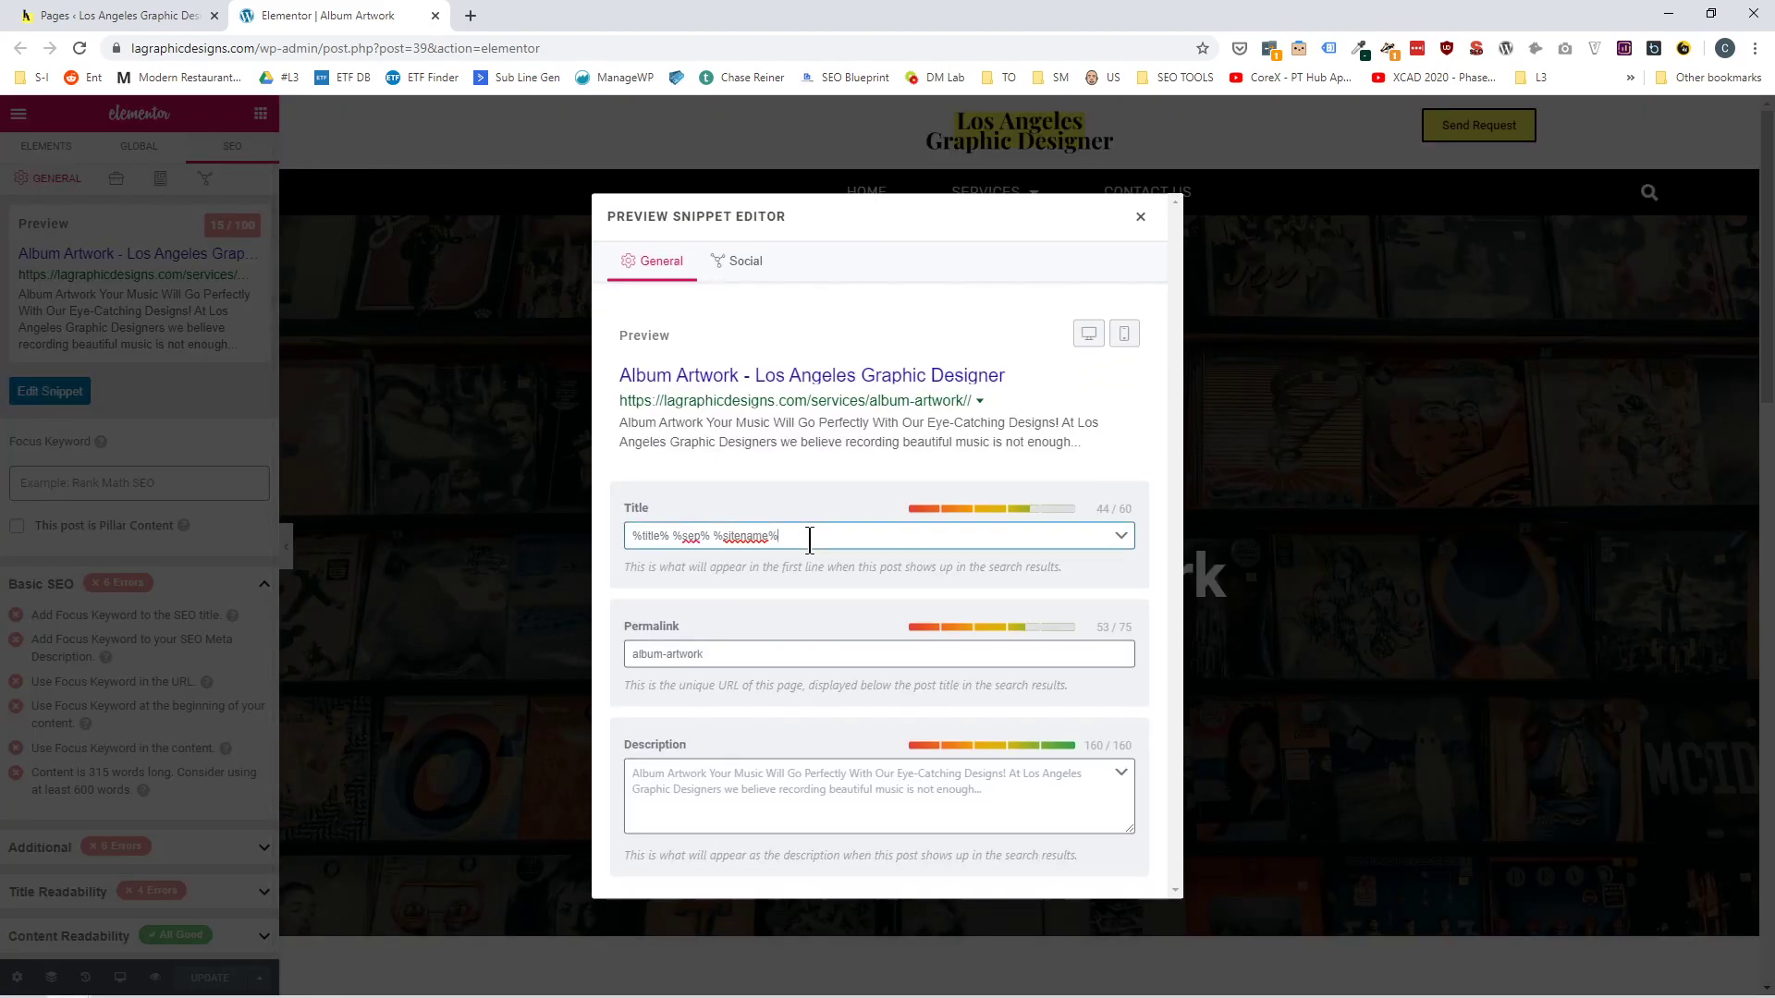
Replace the snippet's SEO title with "Album Cover Design - Los ANgeles Graphic Designer".
drag(810, 536, 590, 555)
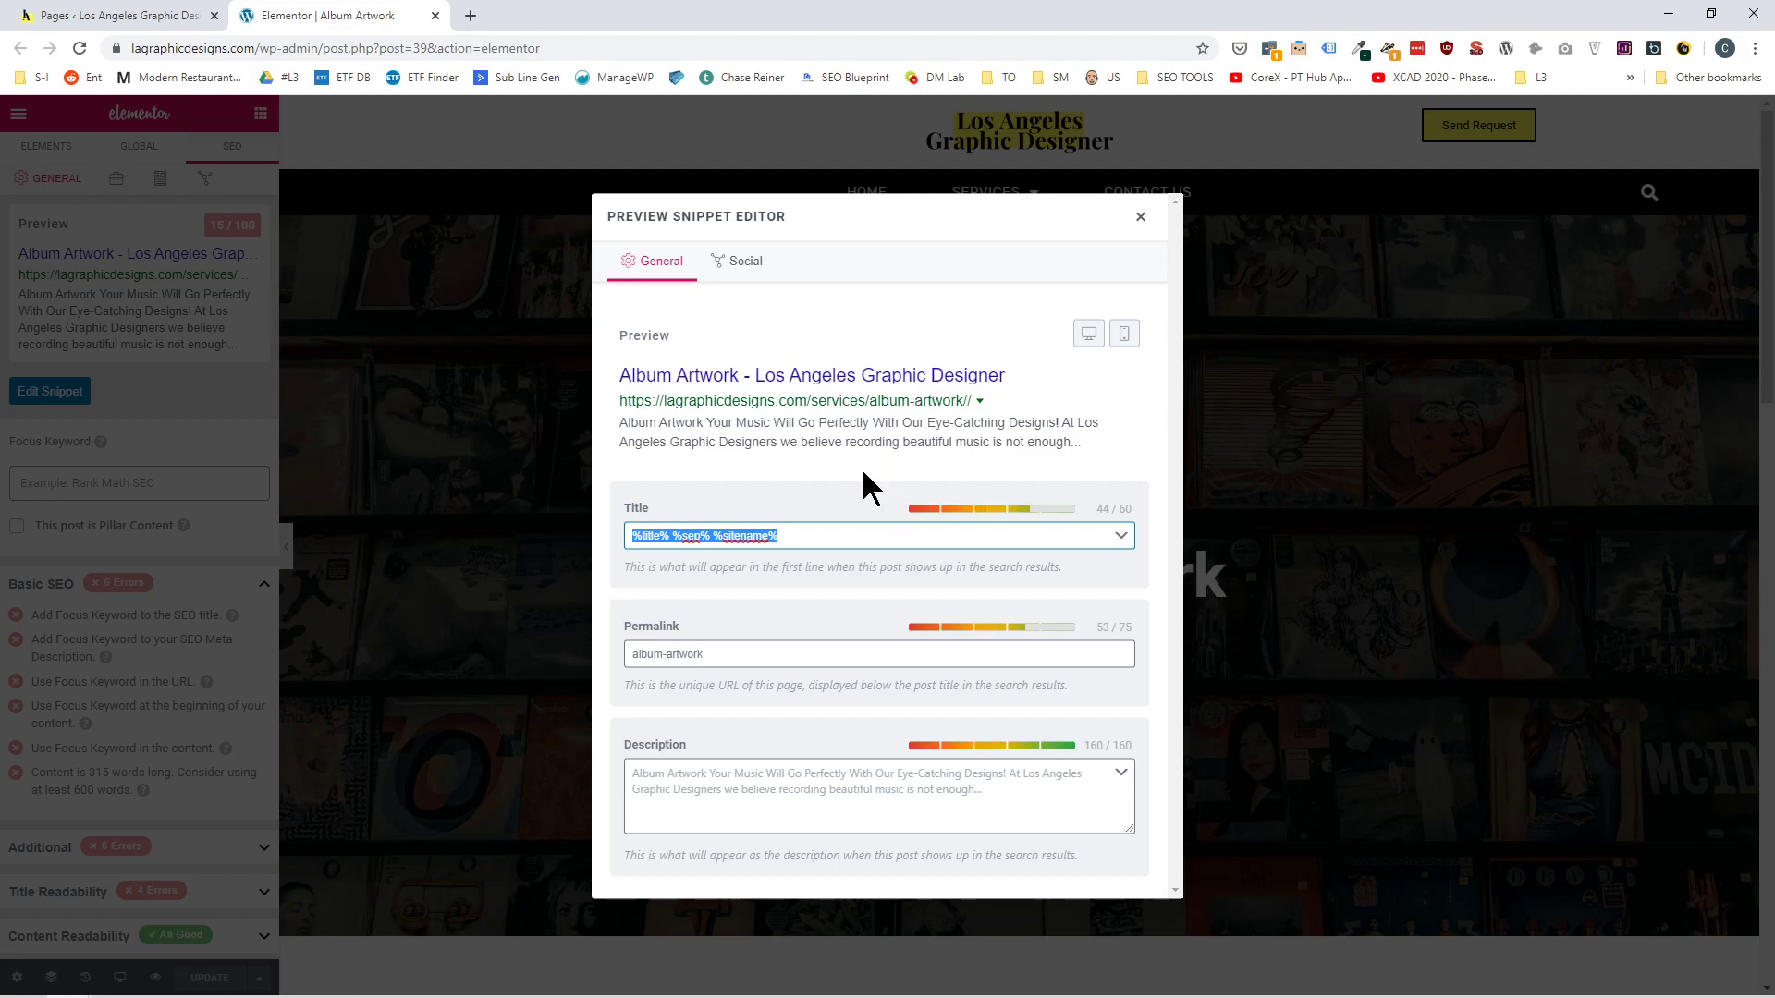
text(Album )
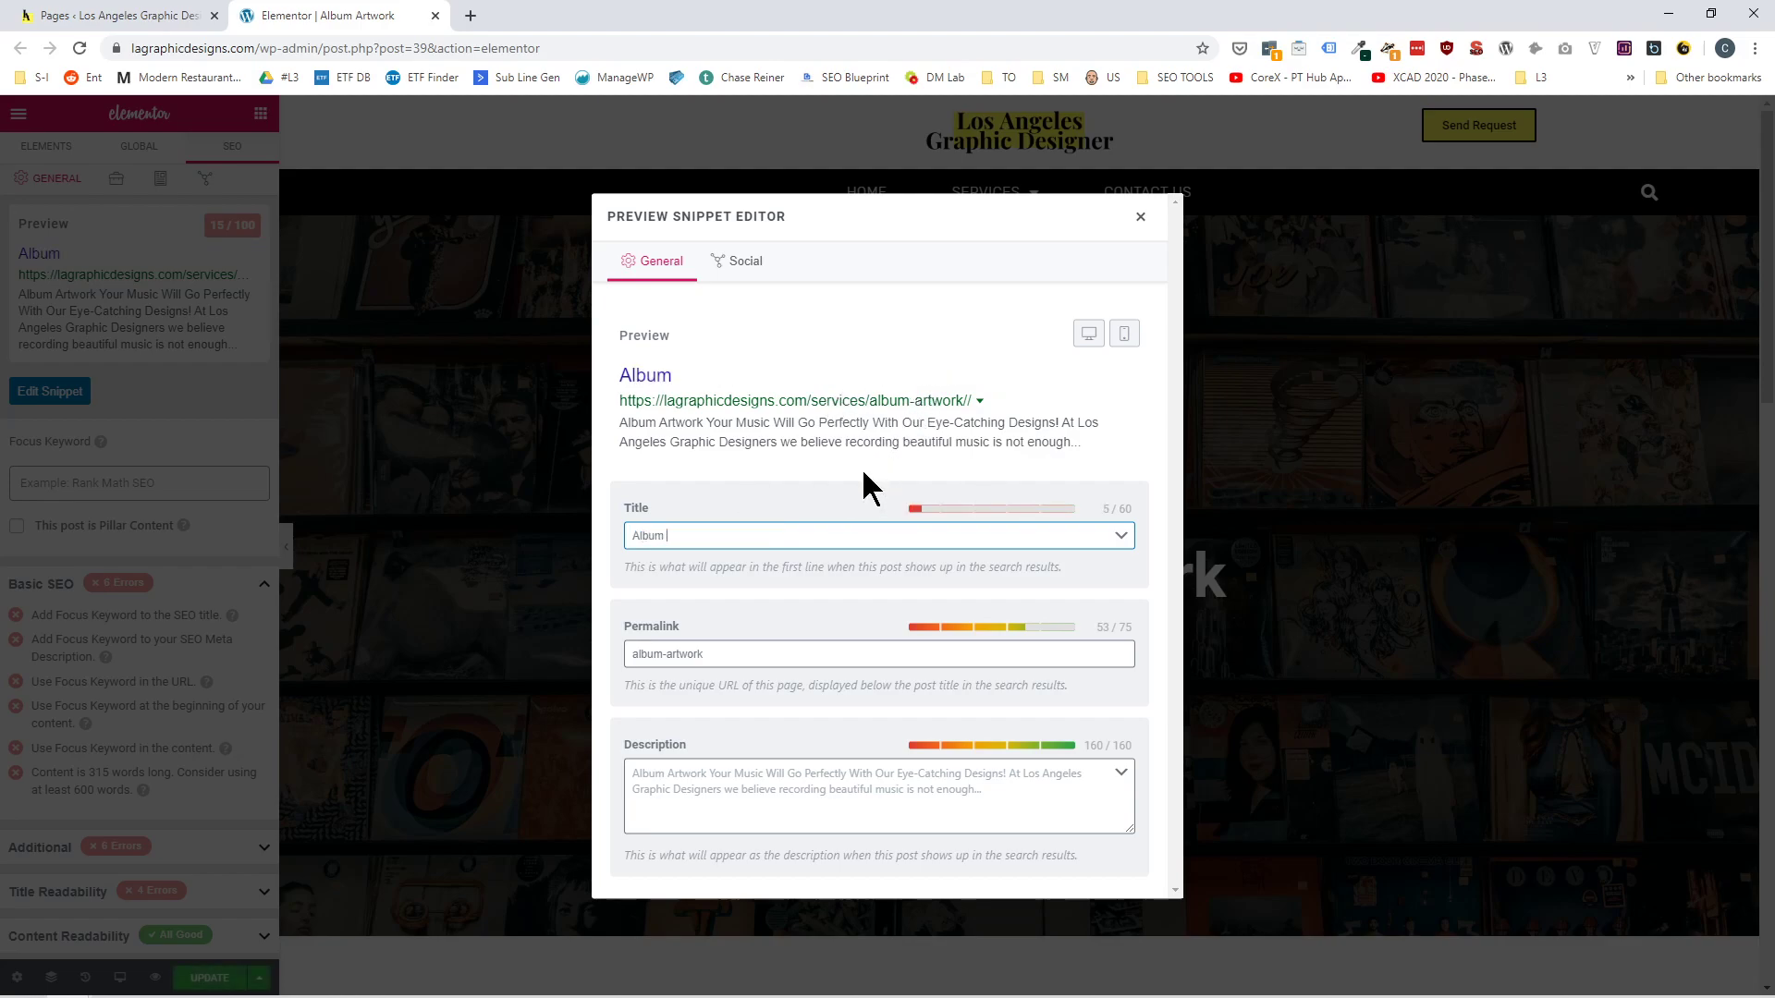
text(Cover De)
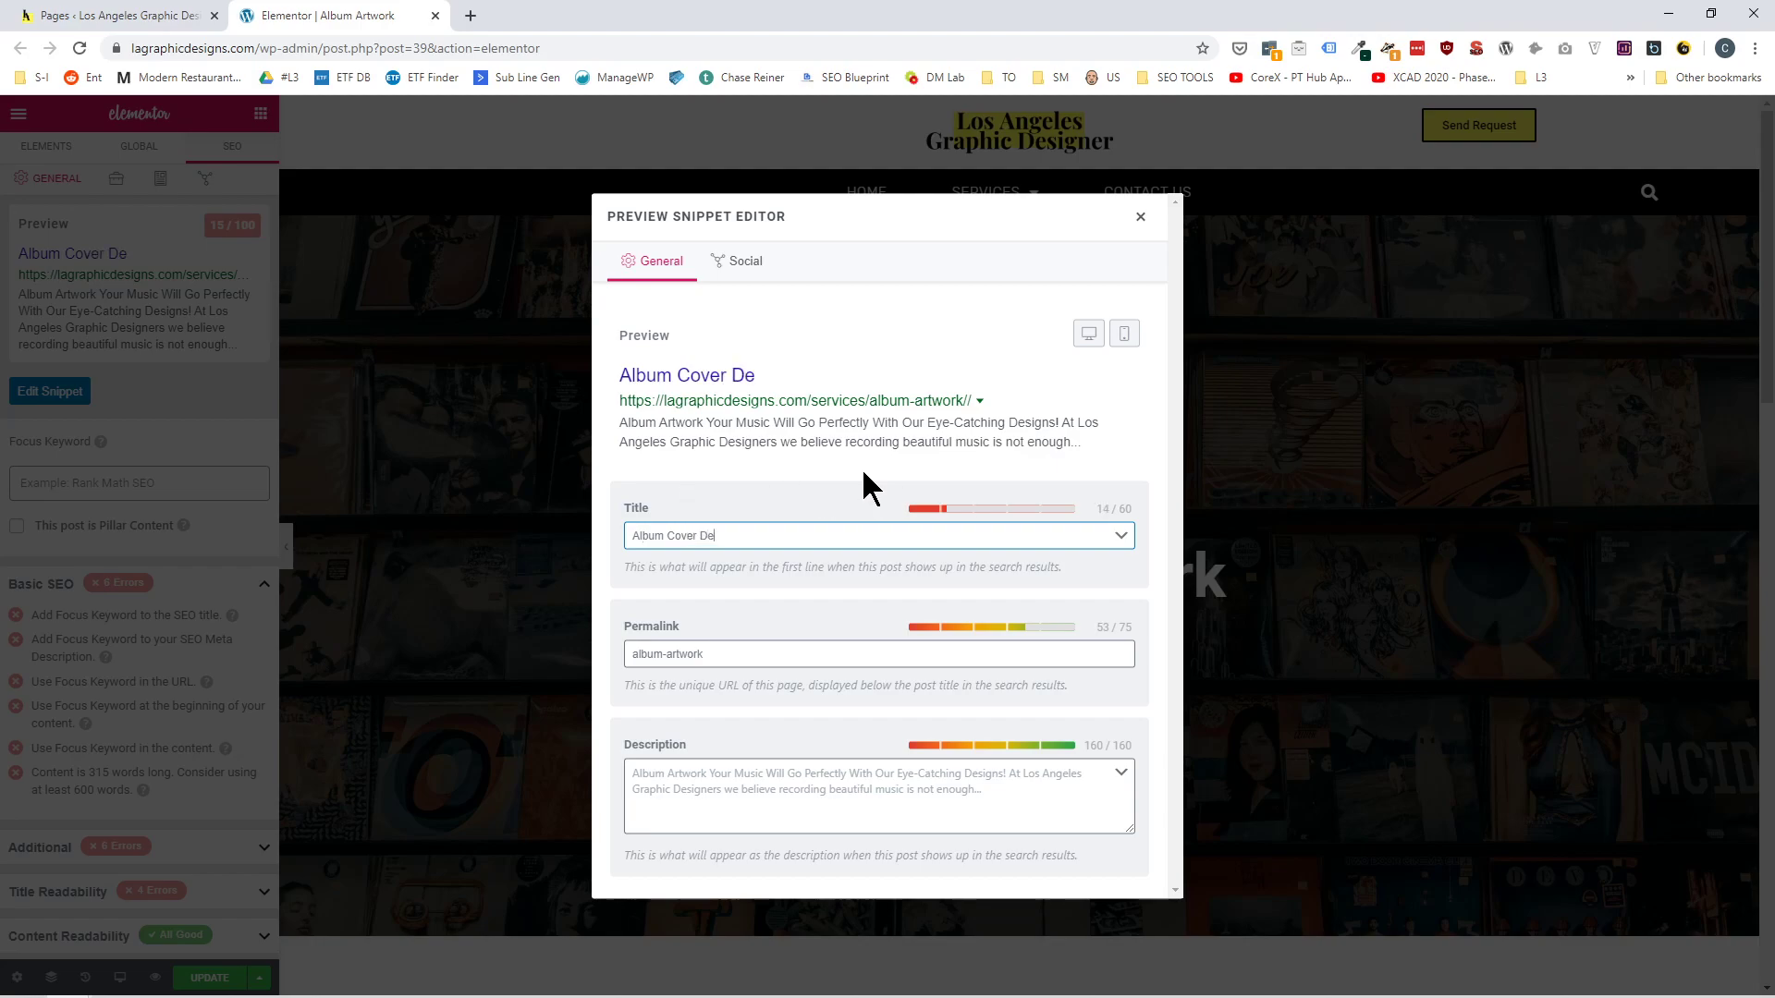
text(sign - LOs)
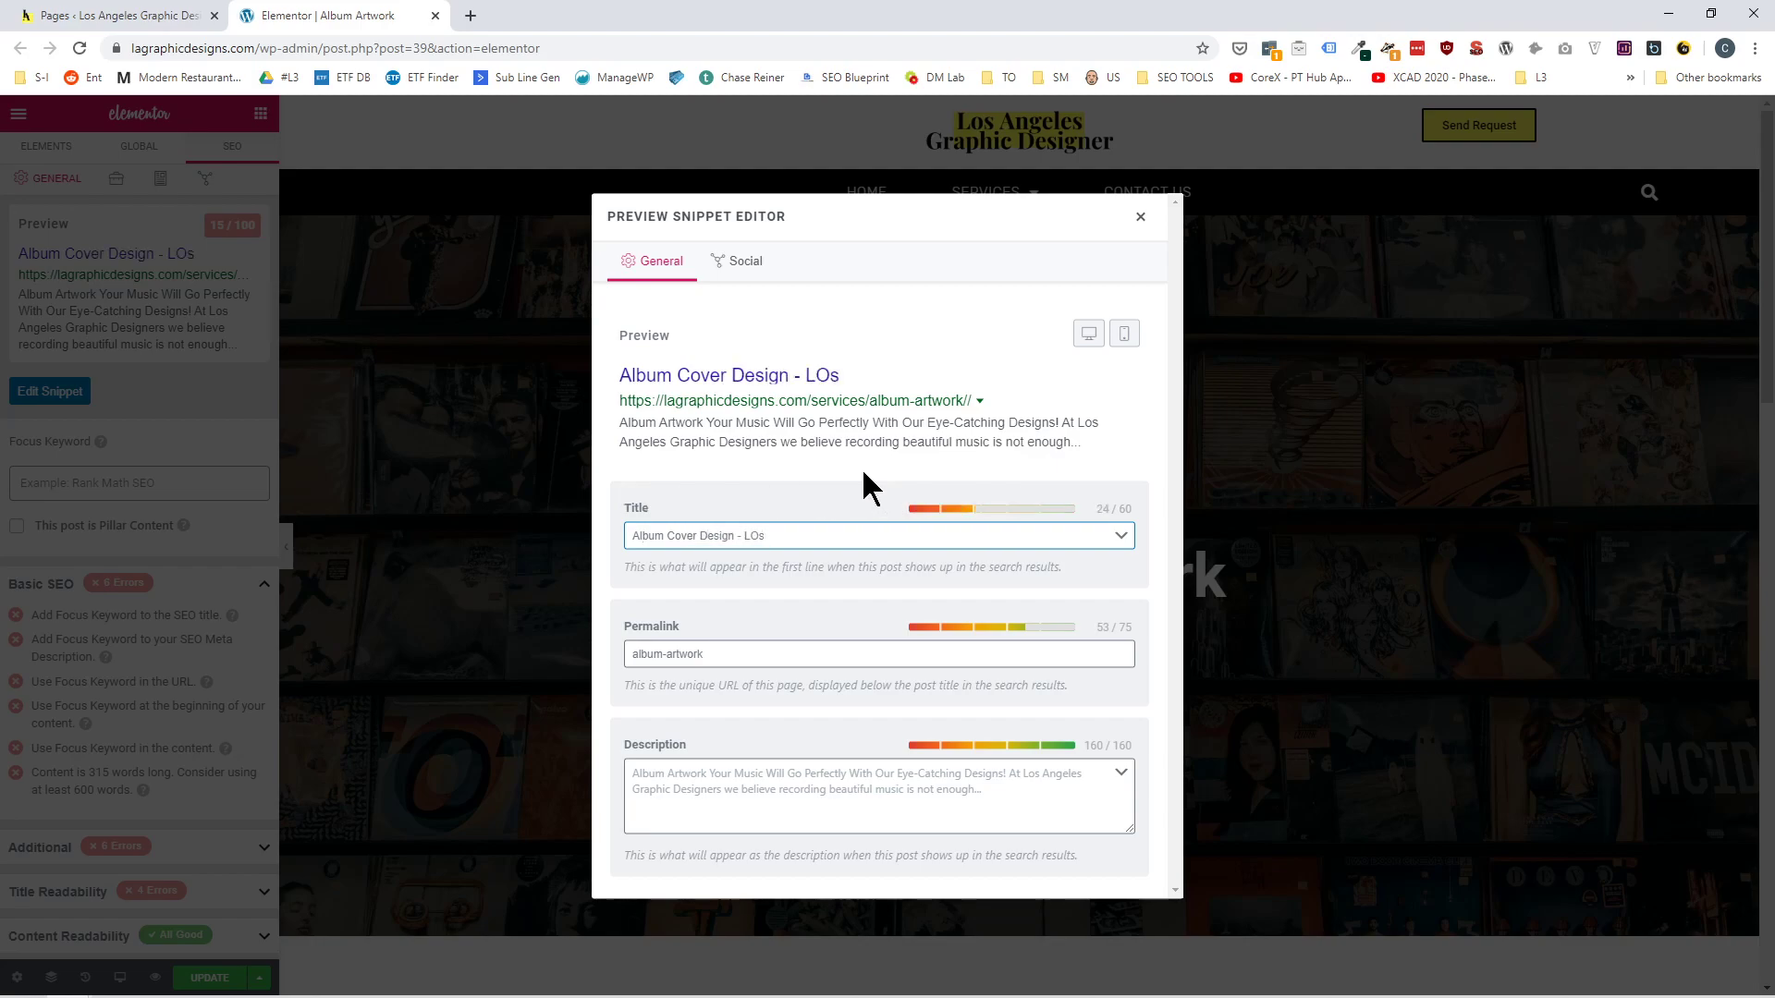
key(BackSpace)
key(BackSpace)
text(os ANgele)
text(s Graph)
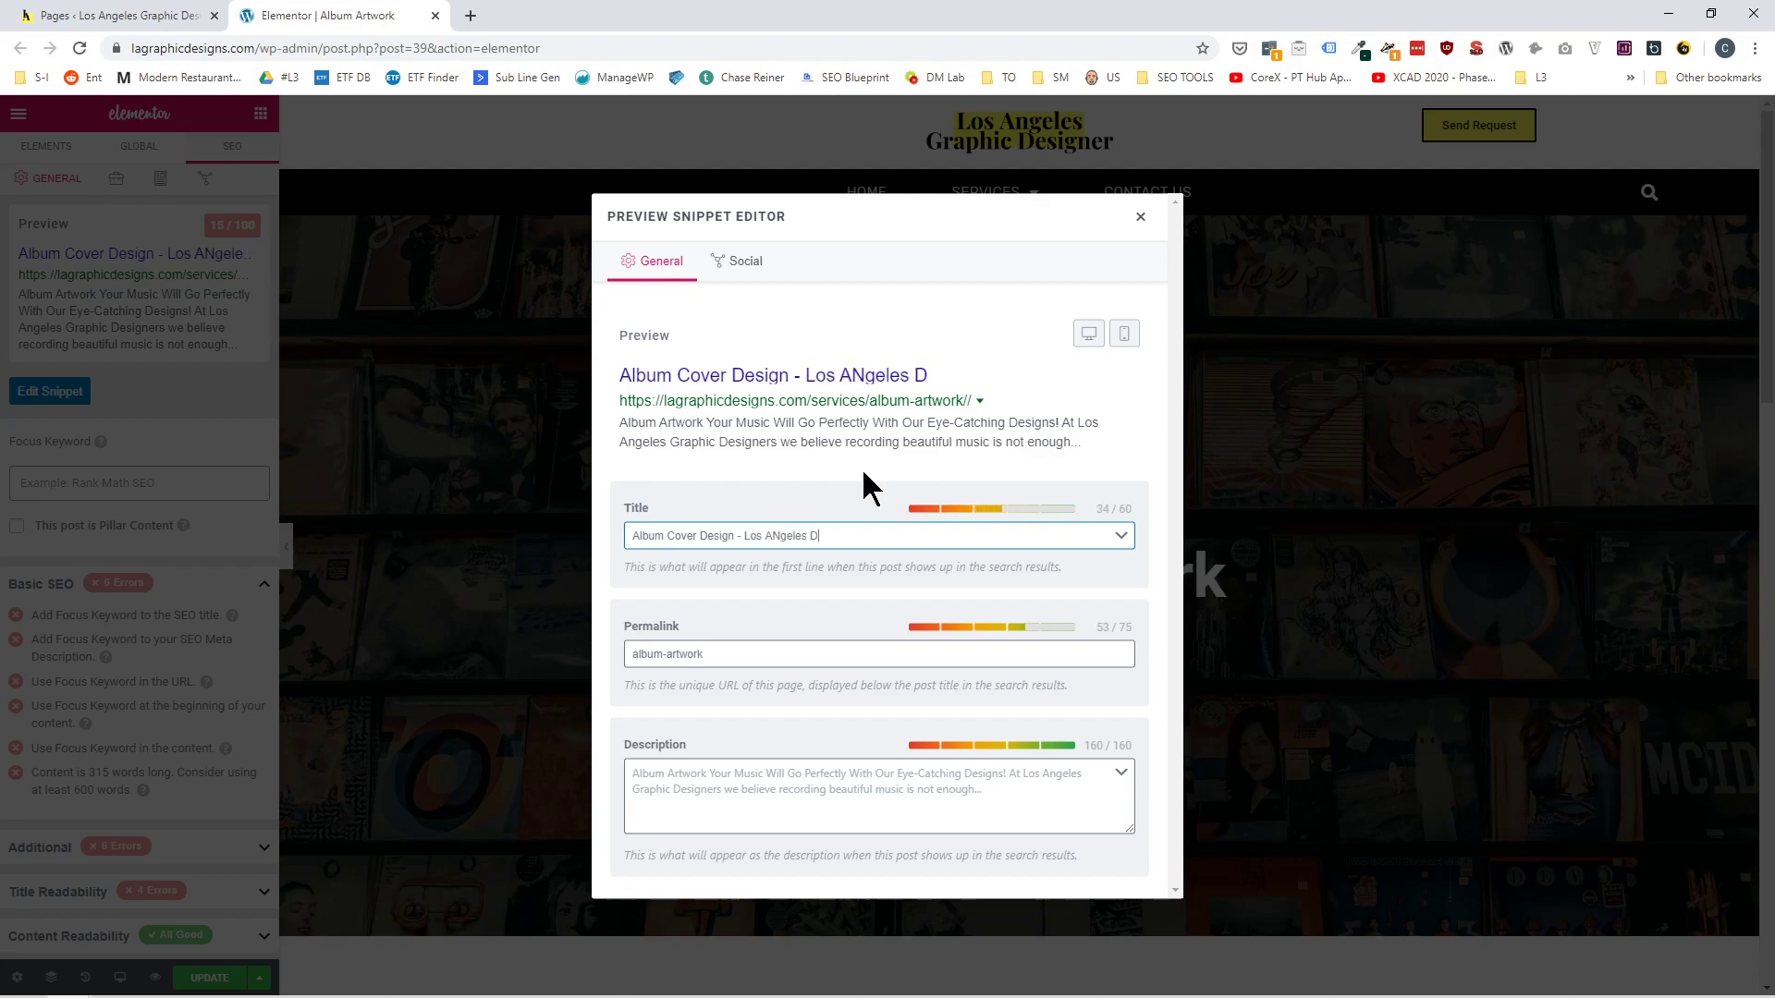
text(ic Designer)
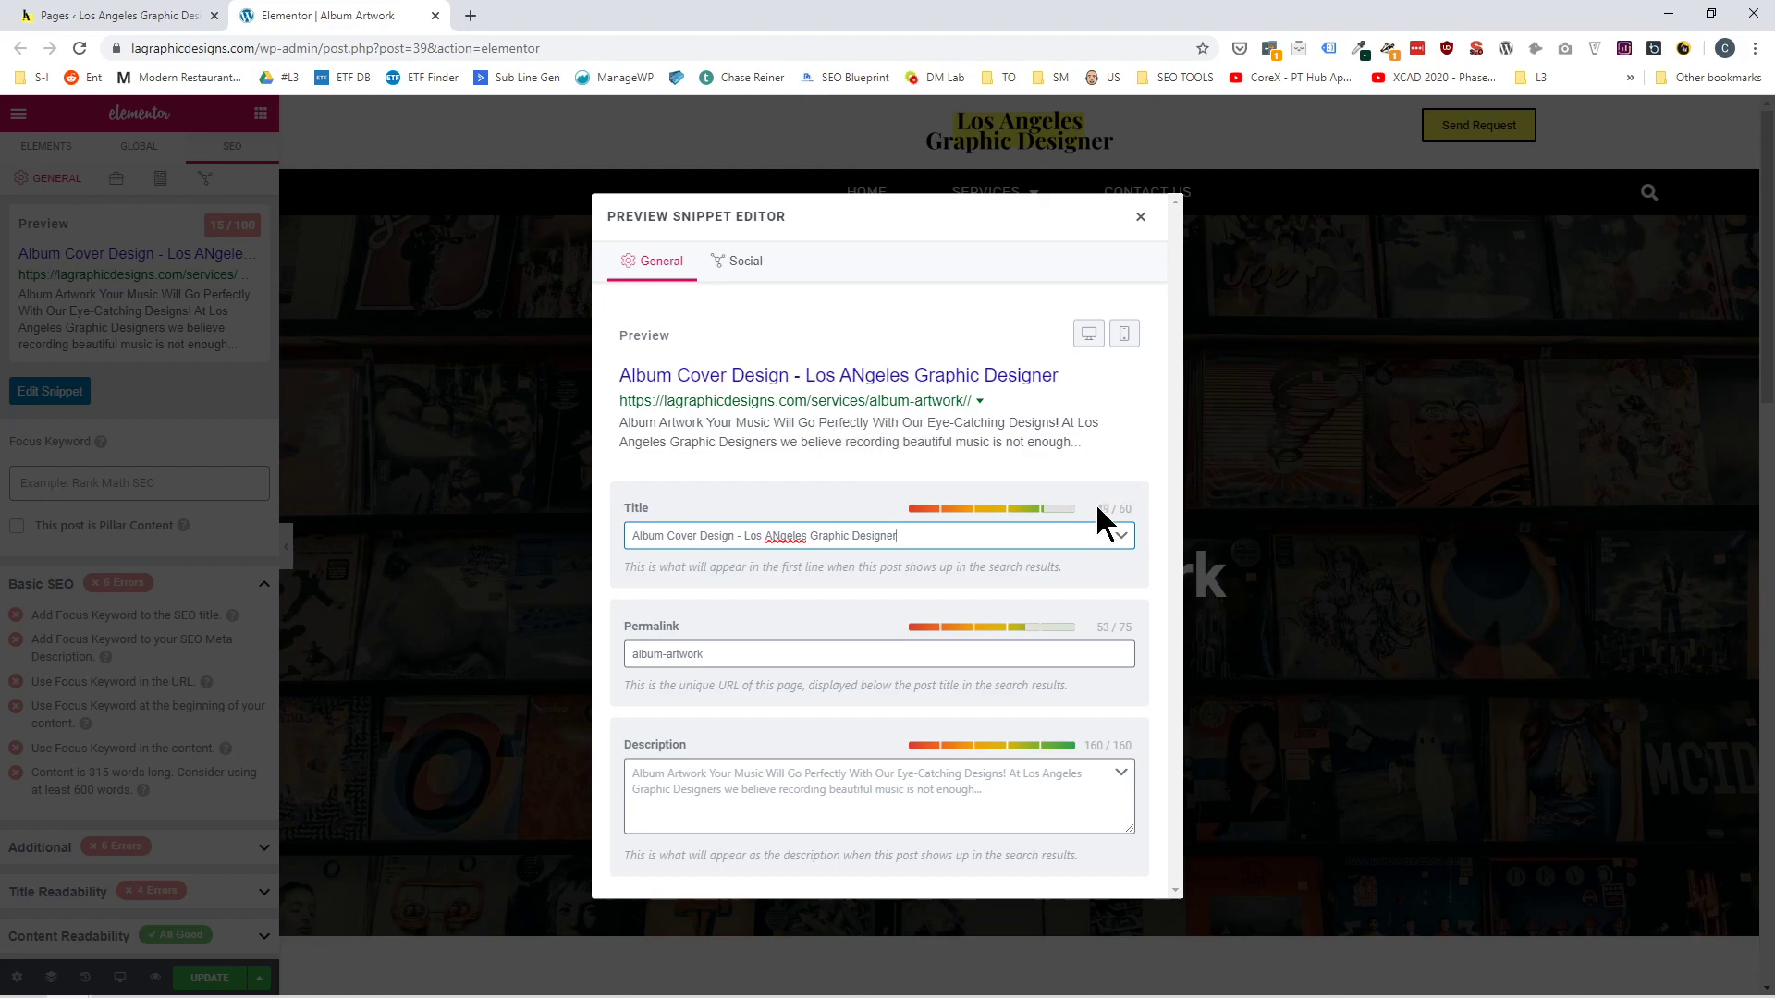
drag(1095, 514, 1145, 514)
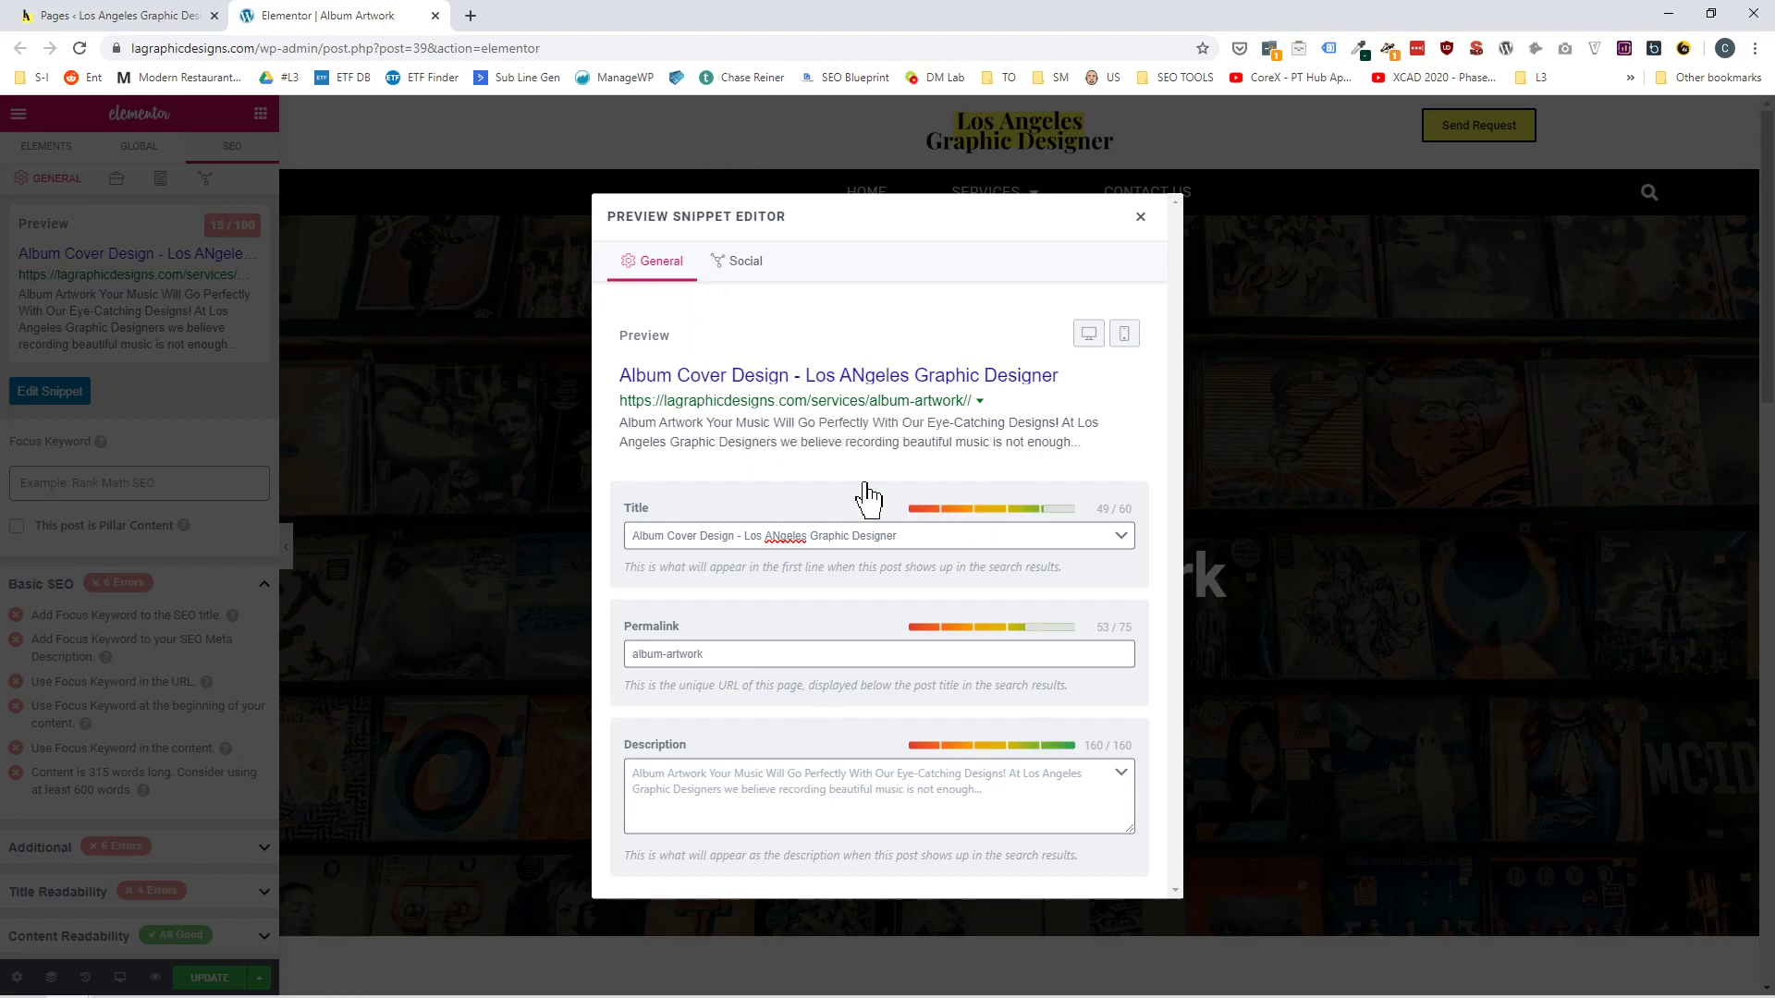
text(2)
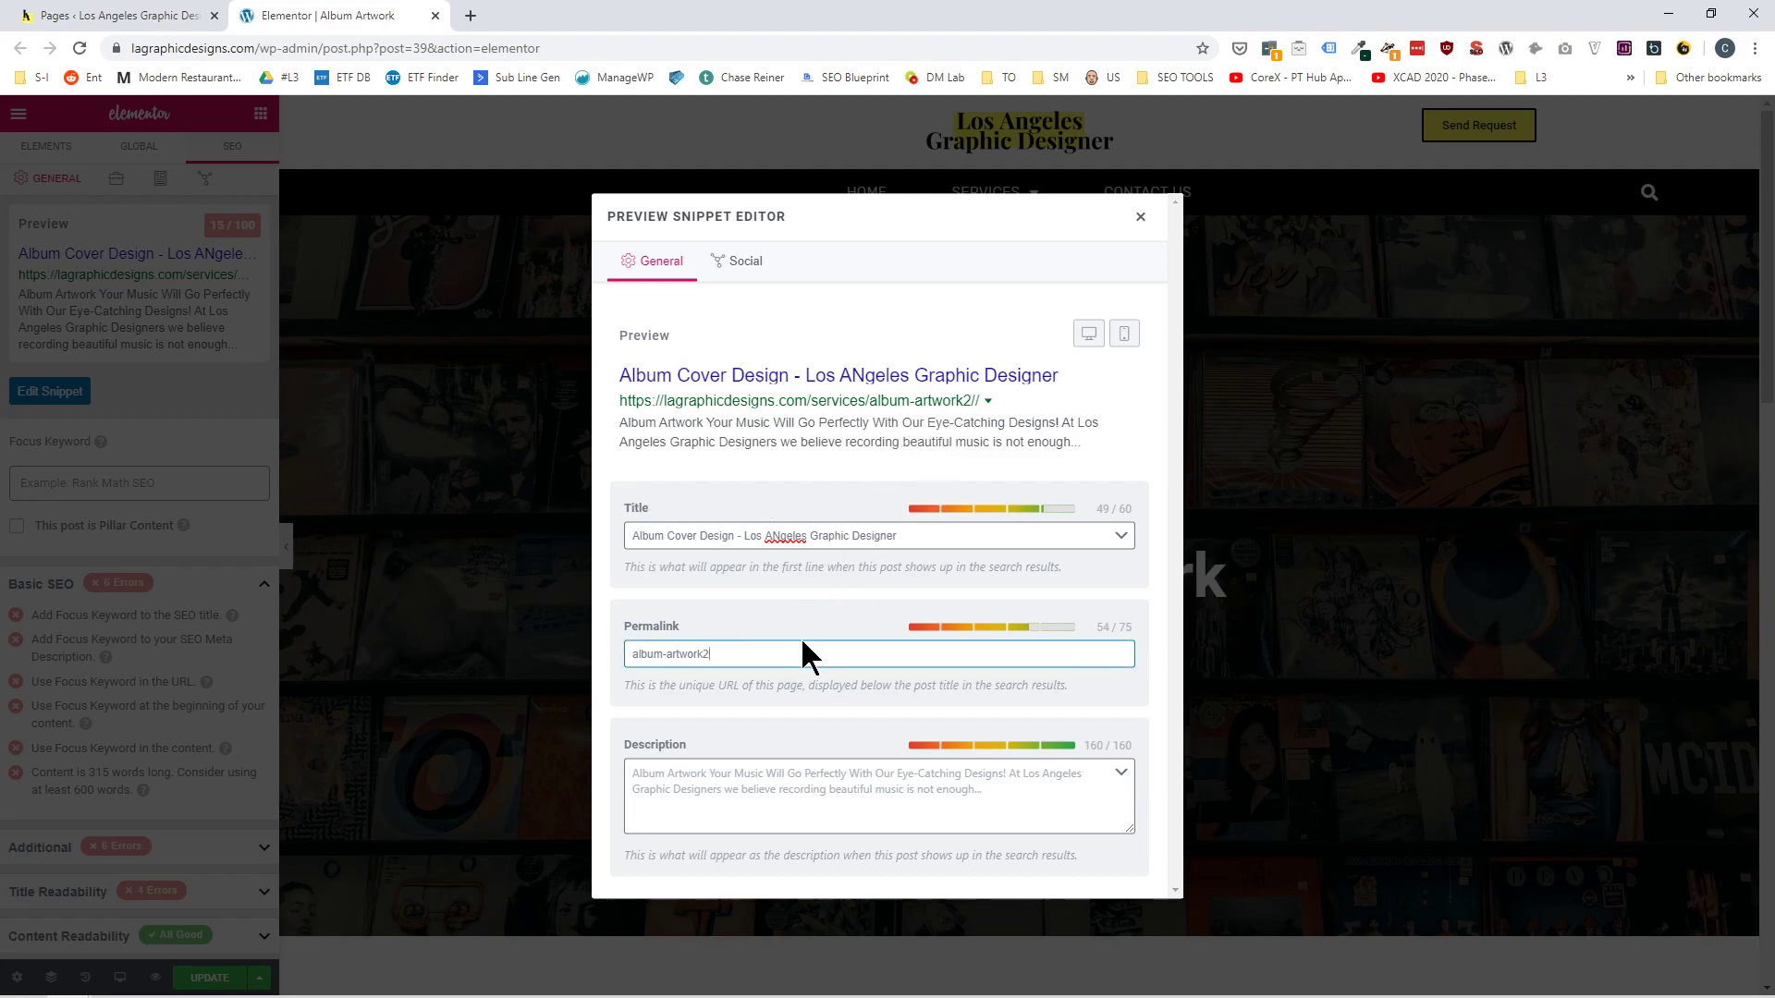
key(BackSpace)
Start the snippet's description with "Get a custom album art design, that will help you stand out on all streaming platforms.".
click(723, 790)
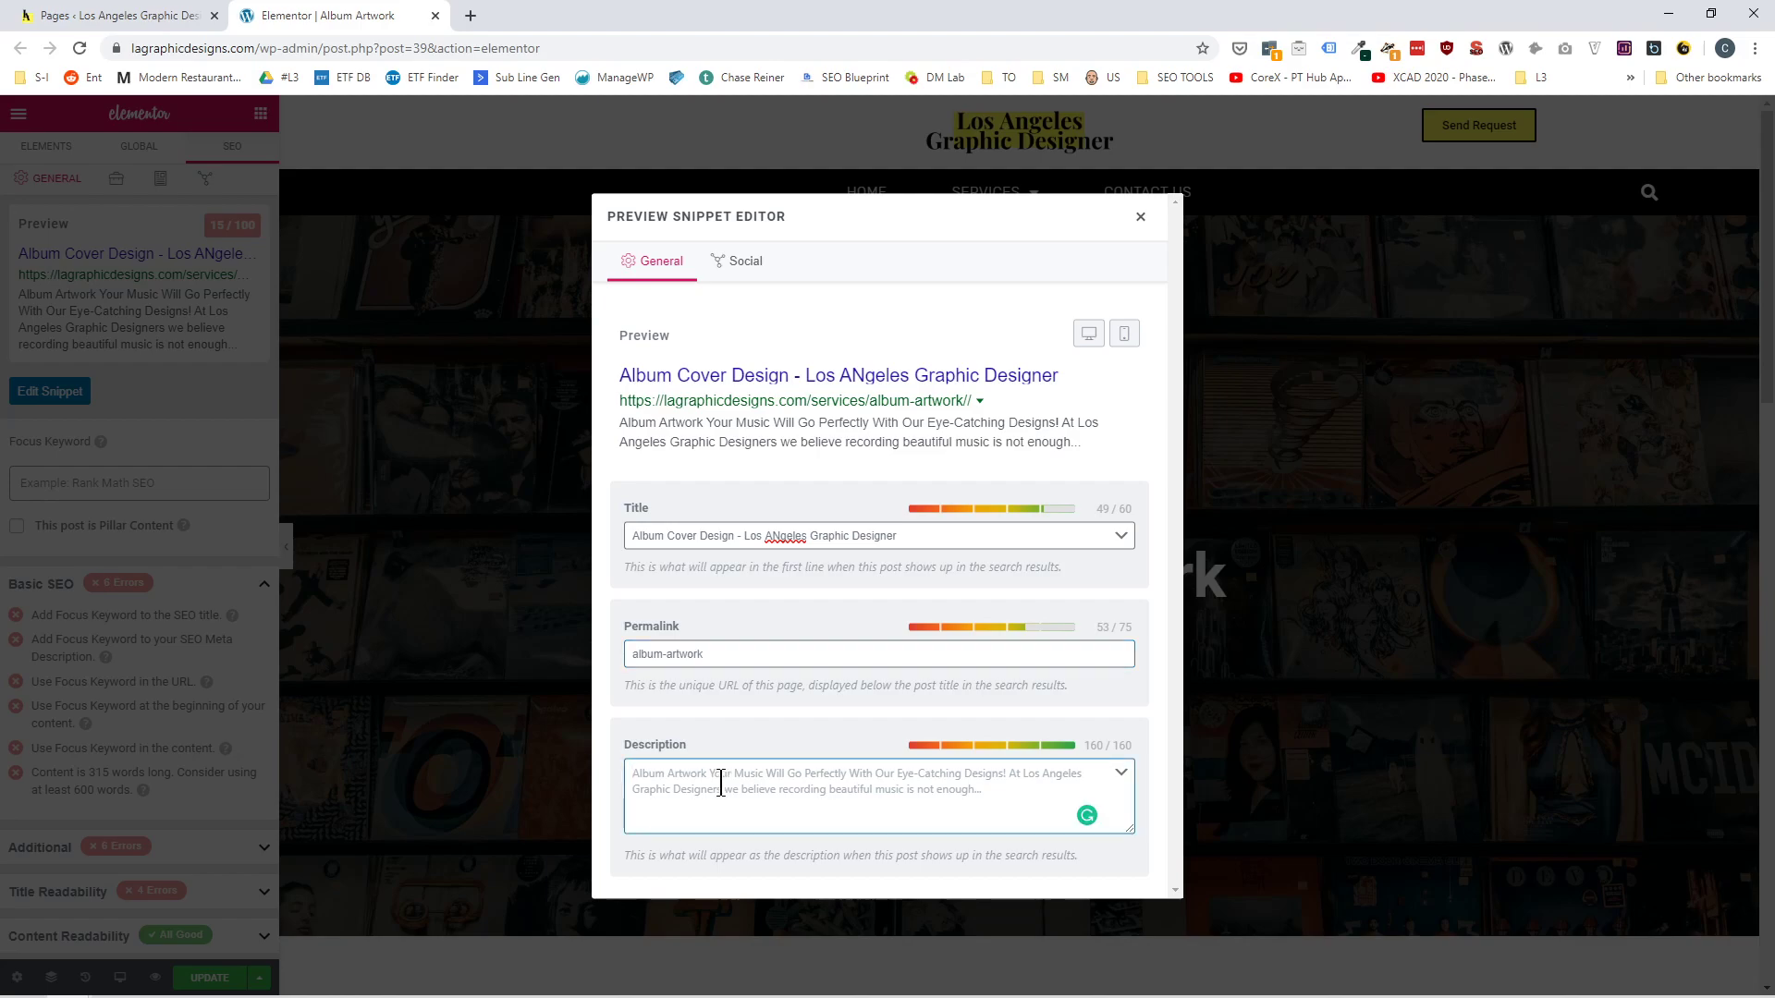
text(Cover gra)
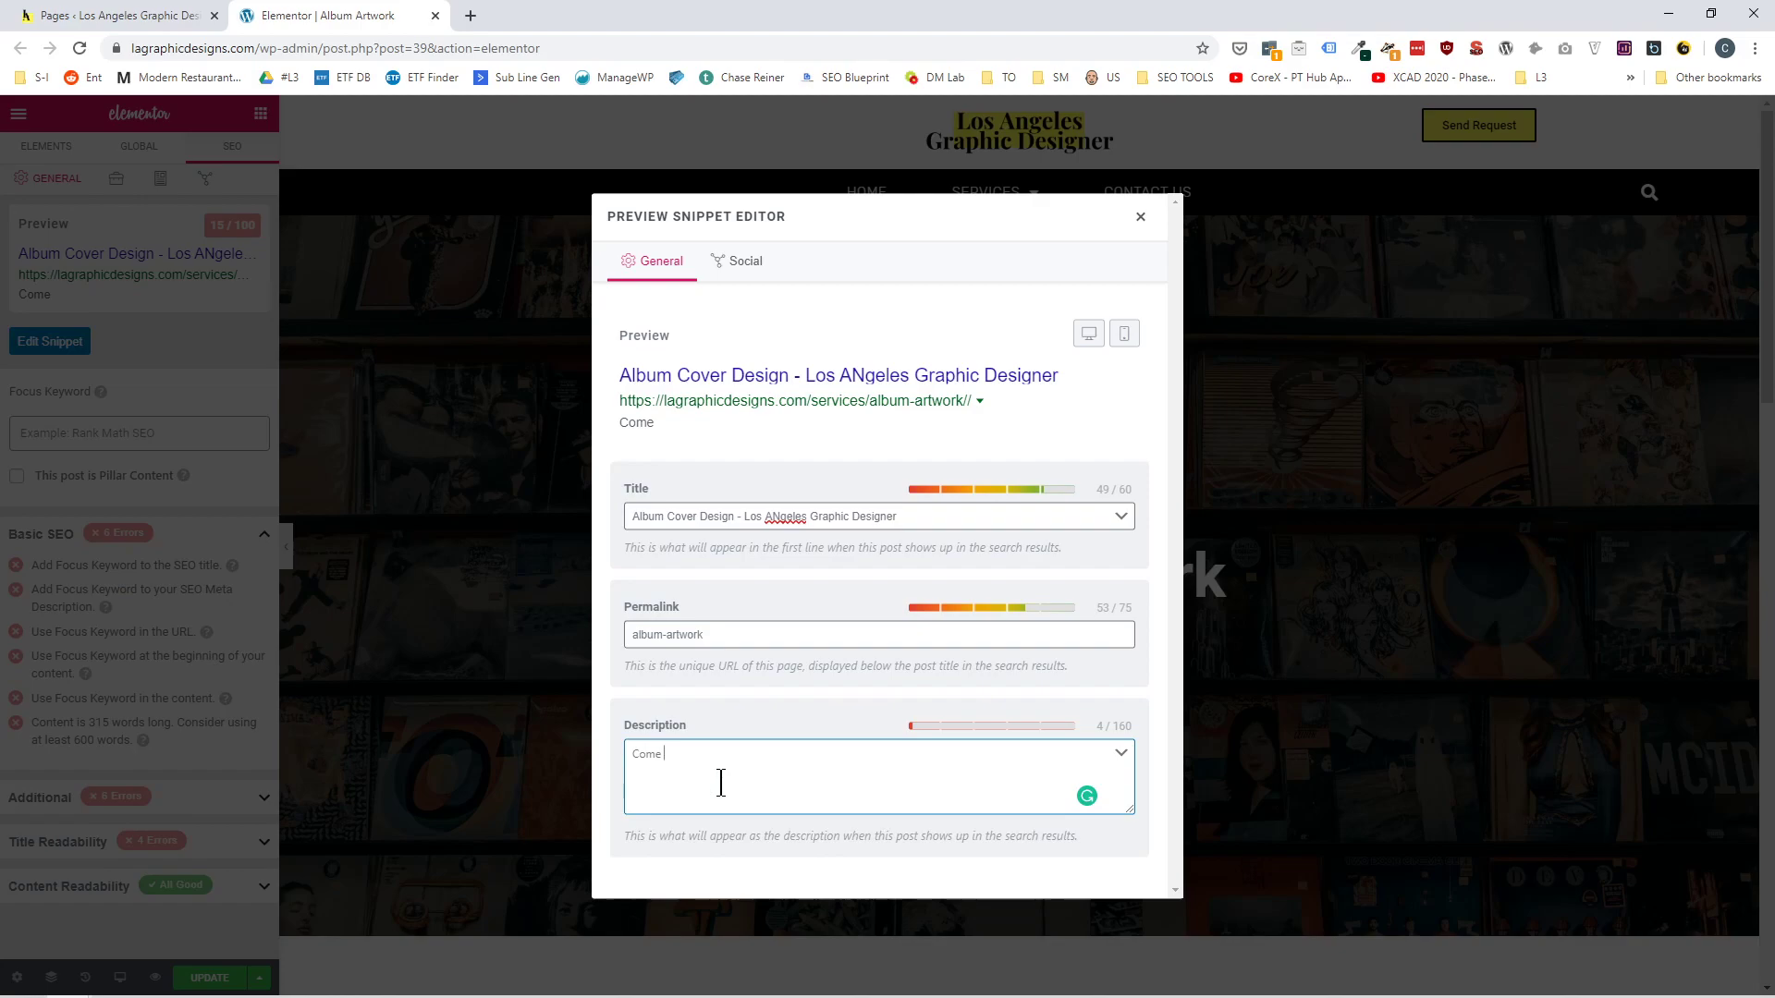
key(BackSpace)
key(BackSpace)
key(BackSpace)
key(BackSpace)
key(BackSpace)
key(BackSpace)
key(BackSpace)
key(BackSpace)
key(BackSpace)
text(Get a custom album art desgn)
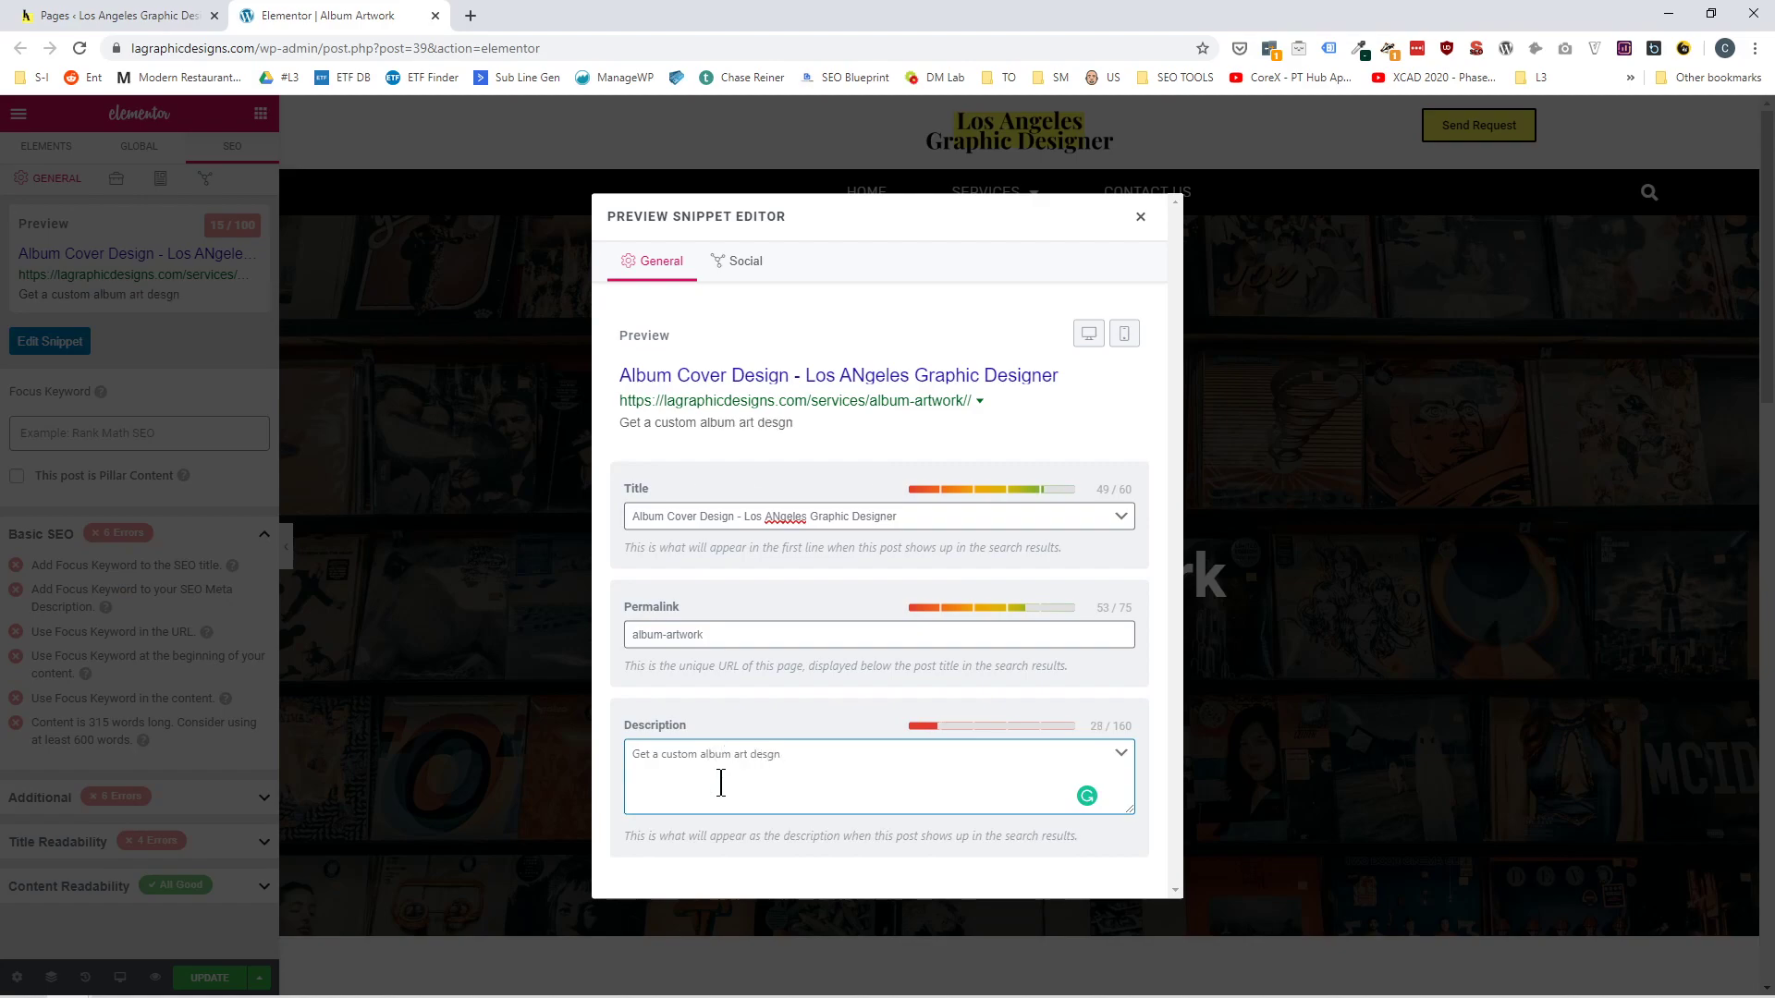
key(BackSpace)
key(BackSpace)
text(ign, that will help you stan)
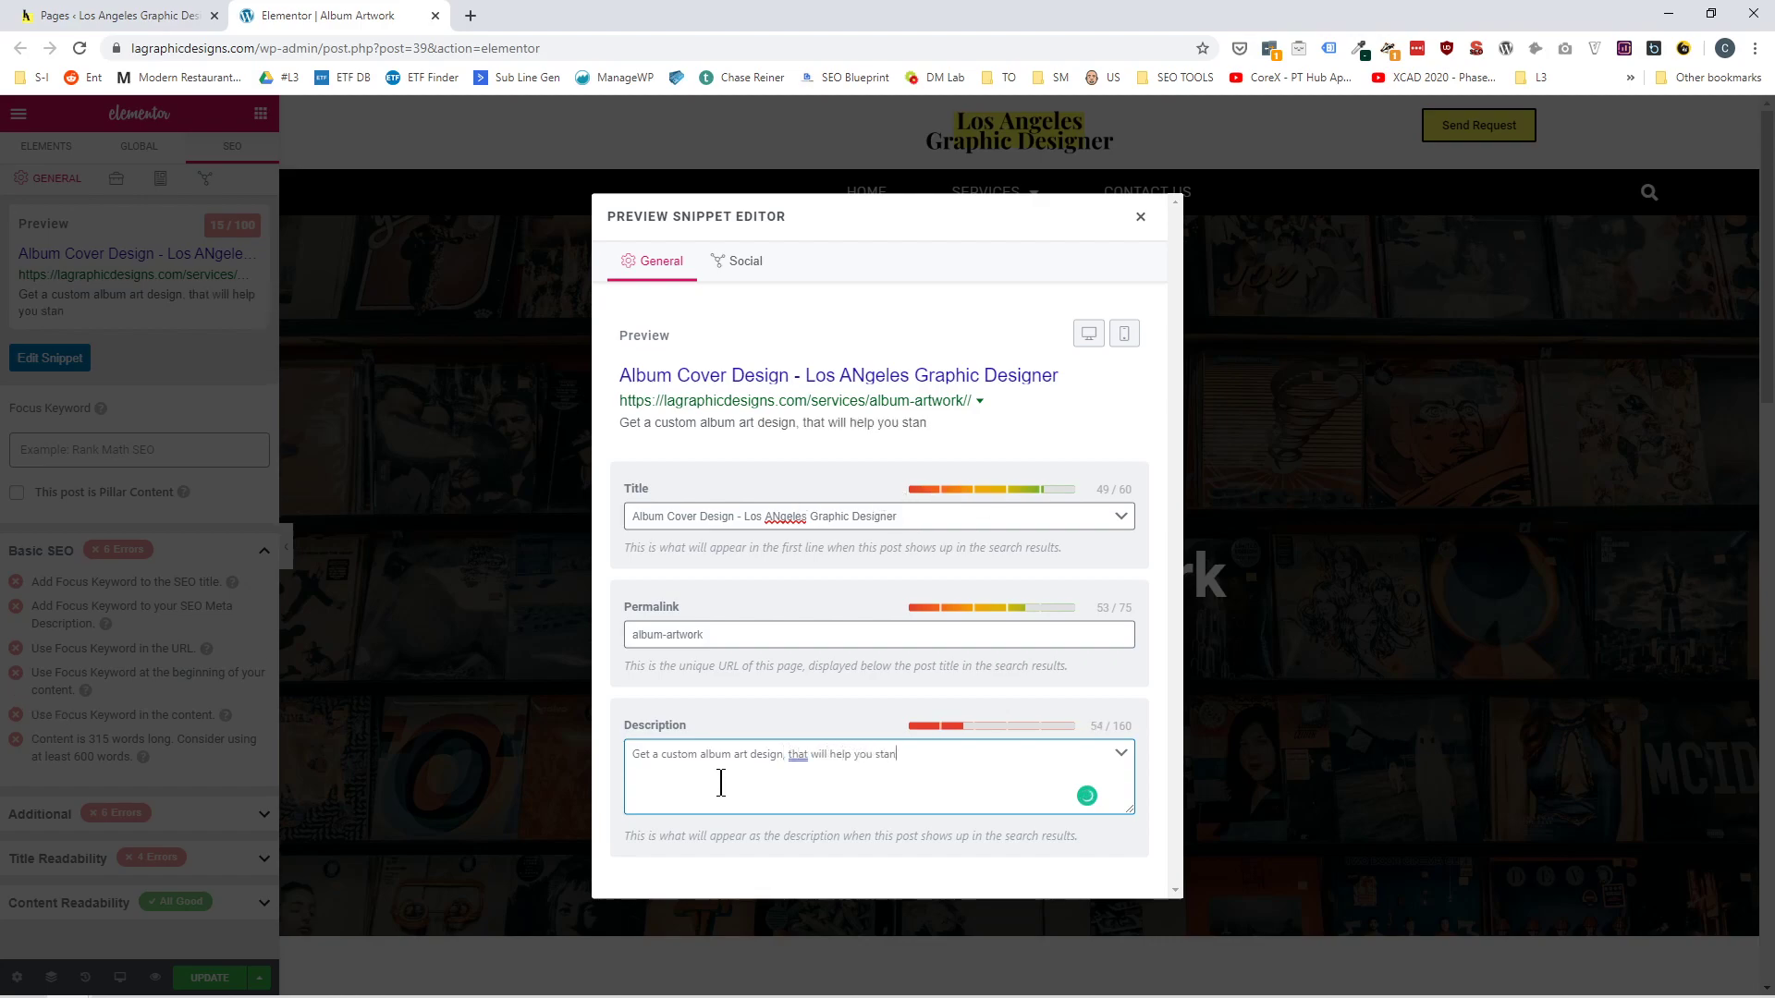
text(d out on stre)
text(all streaming platforms.)
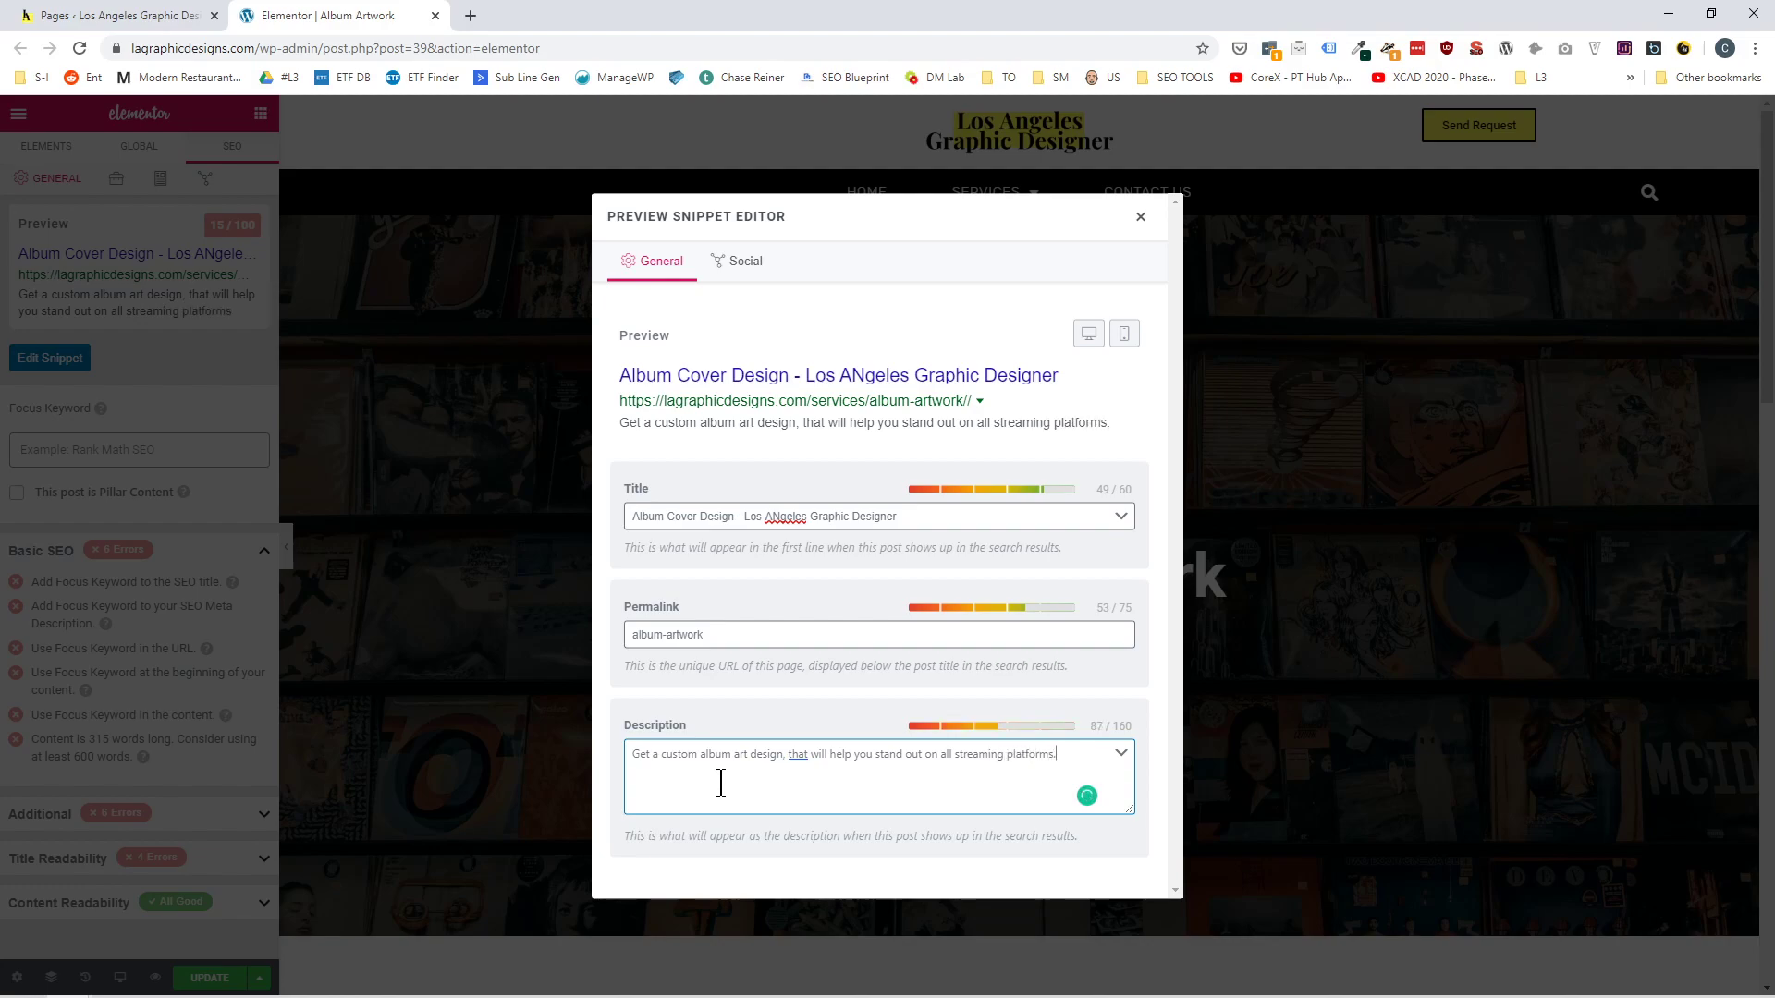
text( All work)
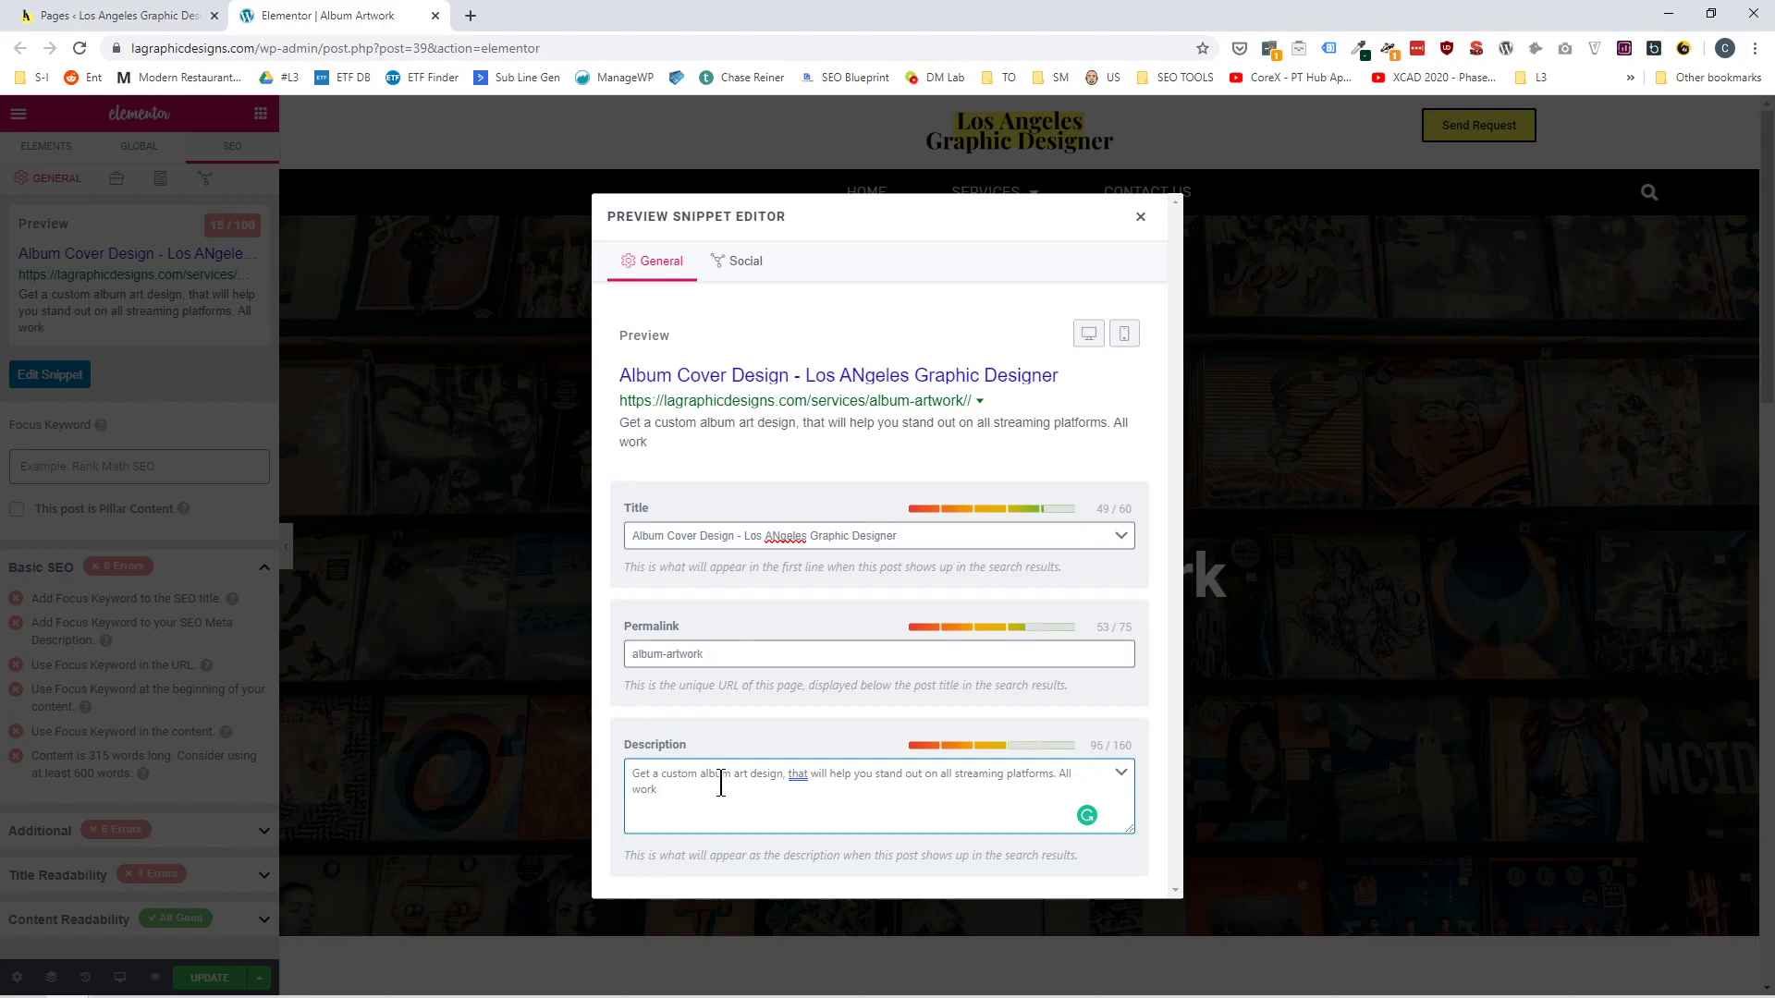
Add a second sentence to the snippet's description: "With our services all work is done by local artists.".
key(BackSpace)
key(BackSpace)
key(BackSpace)
key(BackSpace)
key(BackSpace)
key(BackSpace)
key(BackSpace)
key(BackSpace)
text(Wis Lo)
key(BackSpace)
key(BackSpace)
key(BackSpace)
key(BackSpace)
key(BackSpace)
key(BackSpace)
key(BackSpace)
key(BackSpace)
text(th our services arll work is done)
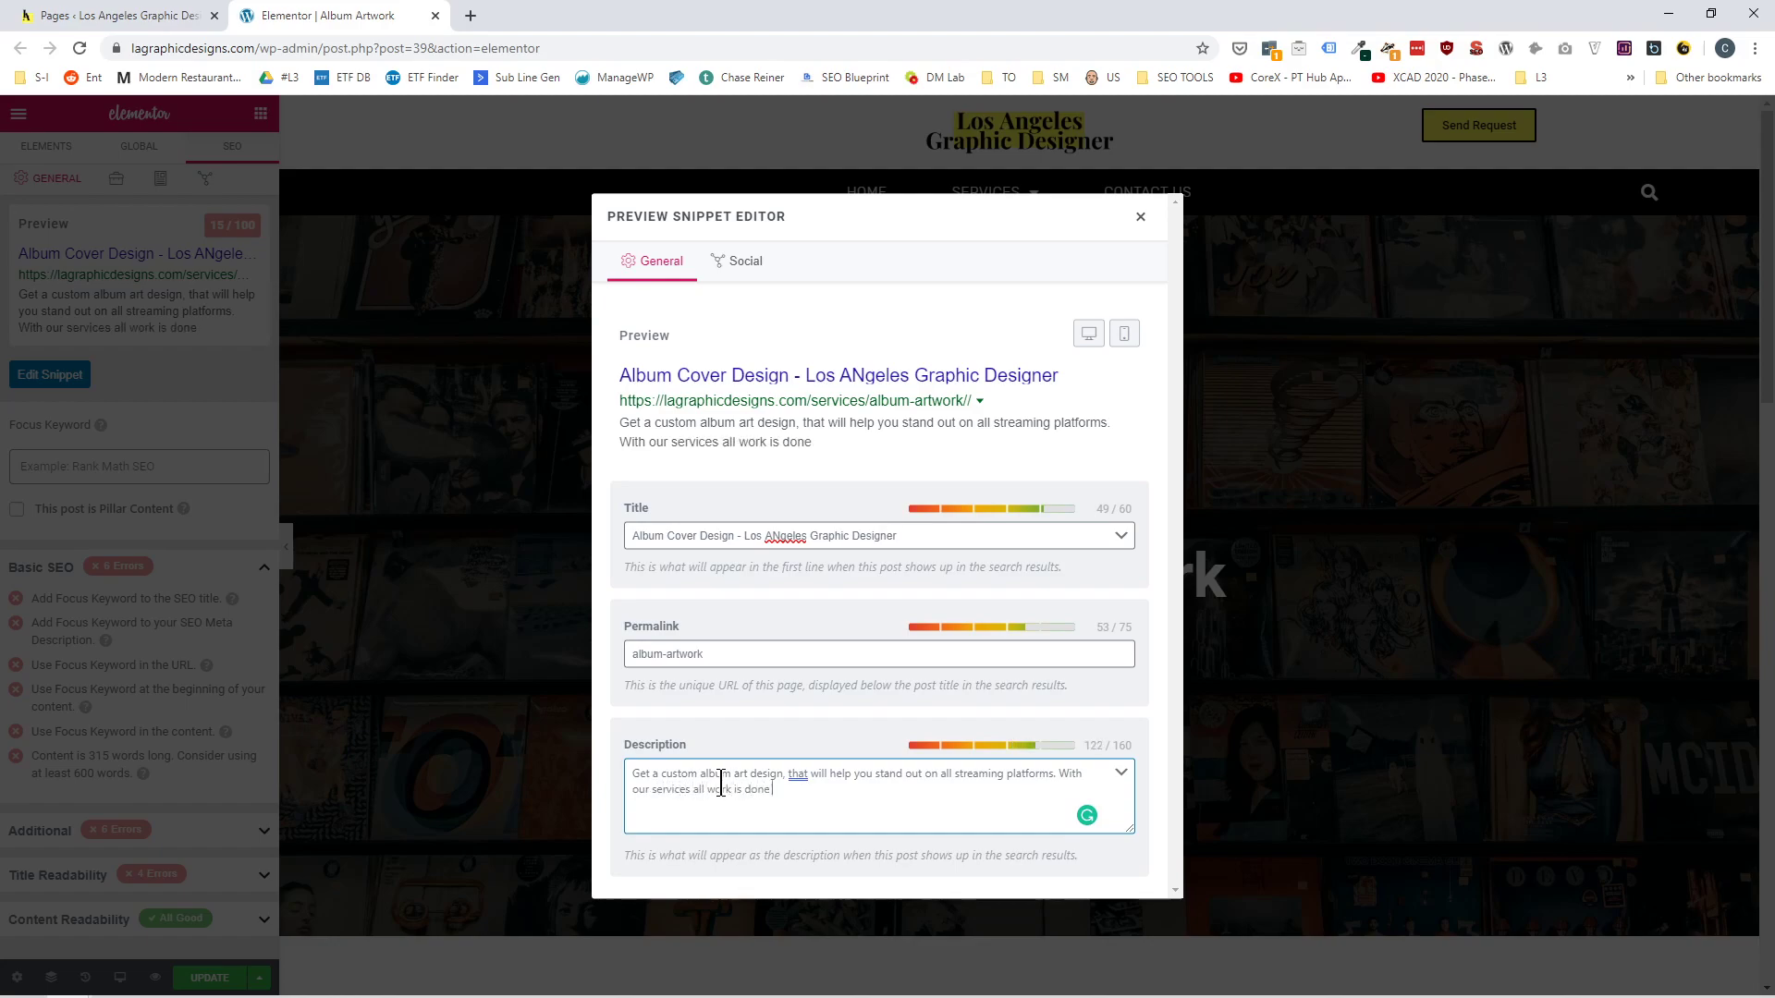
text( by local art)
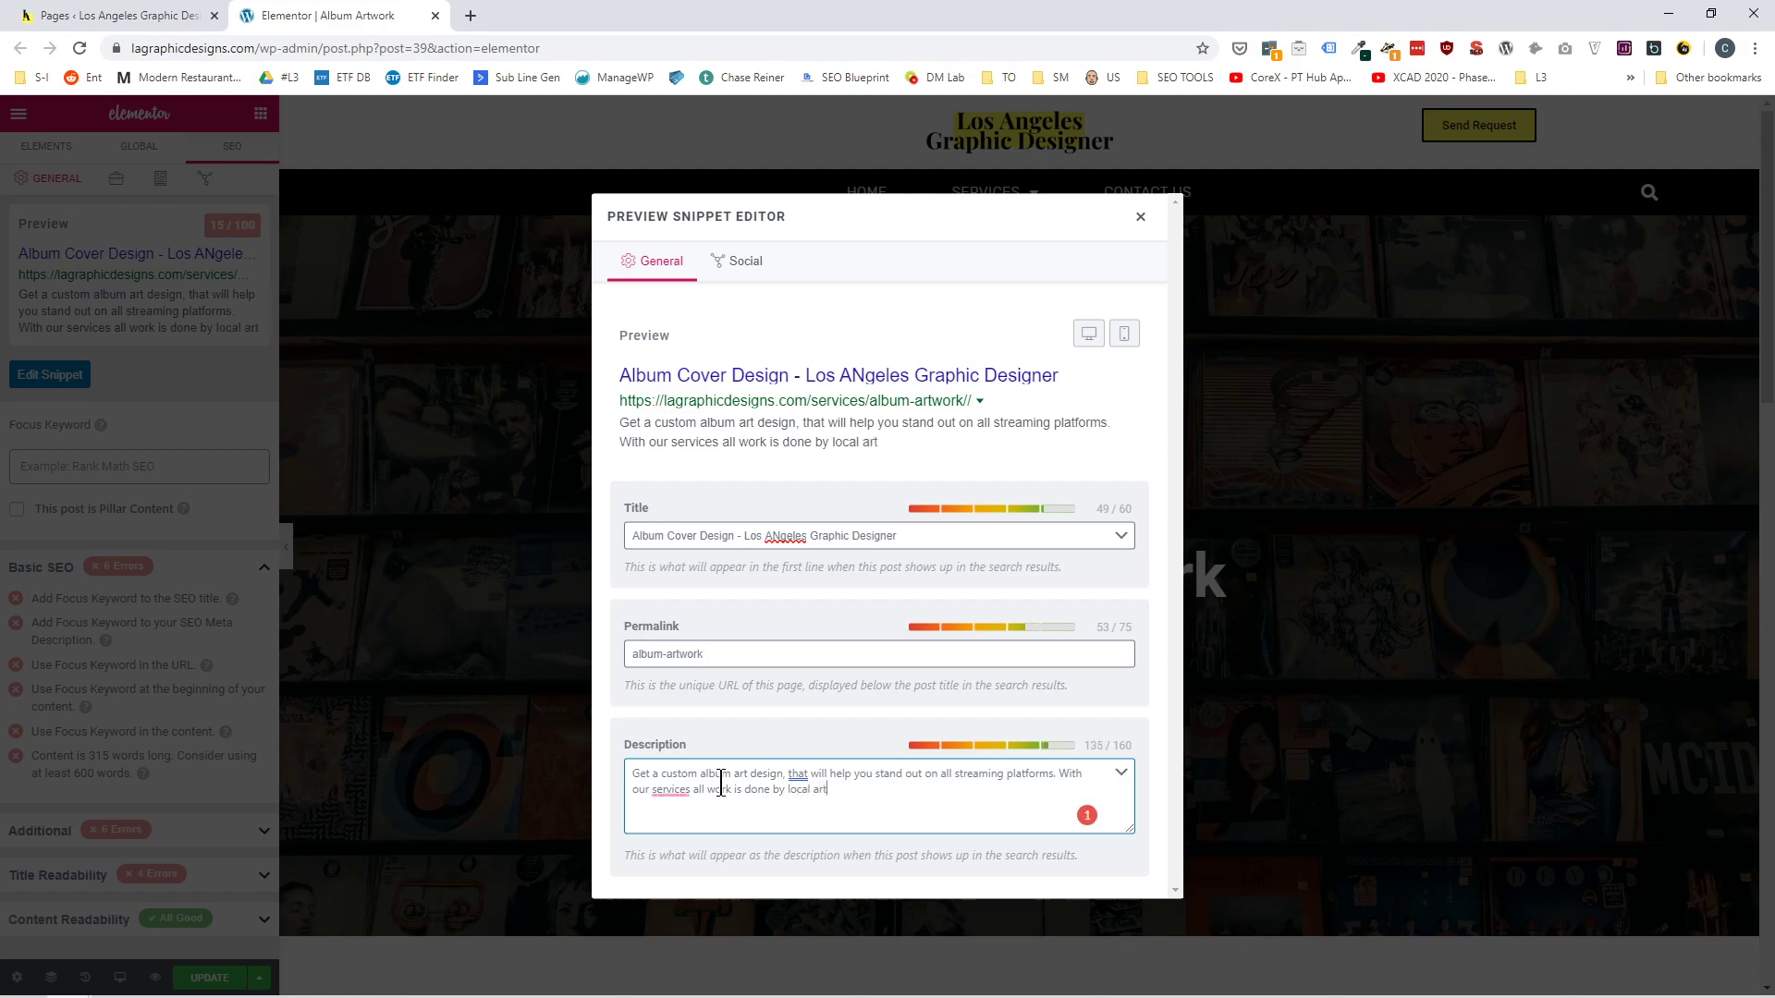
text(ists.)
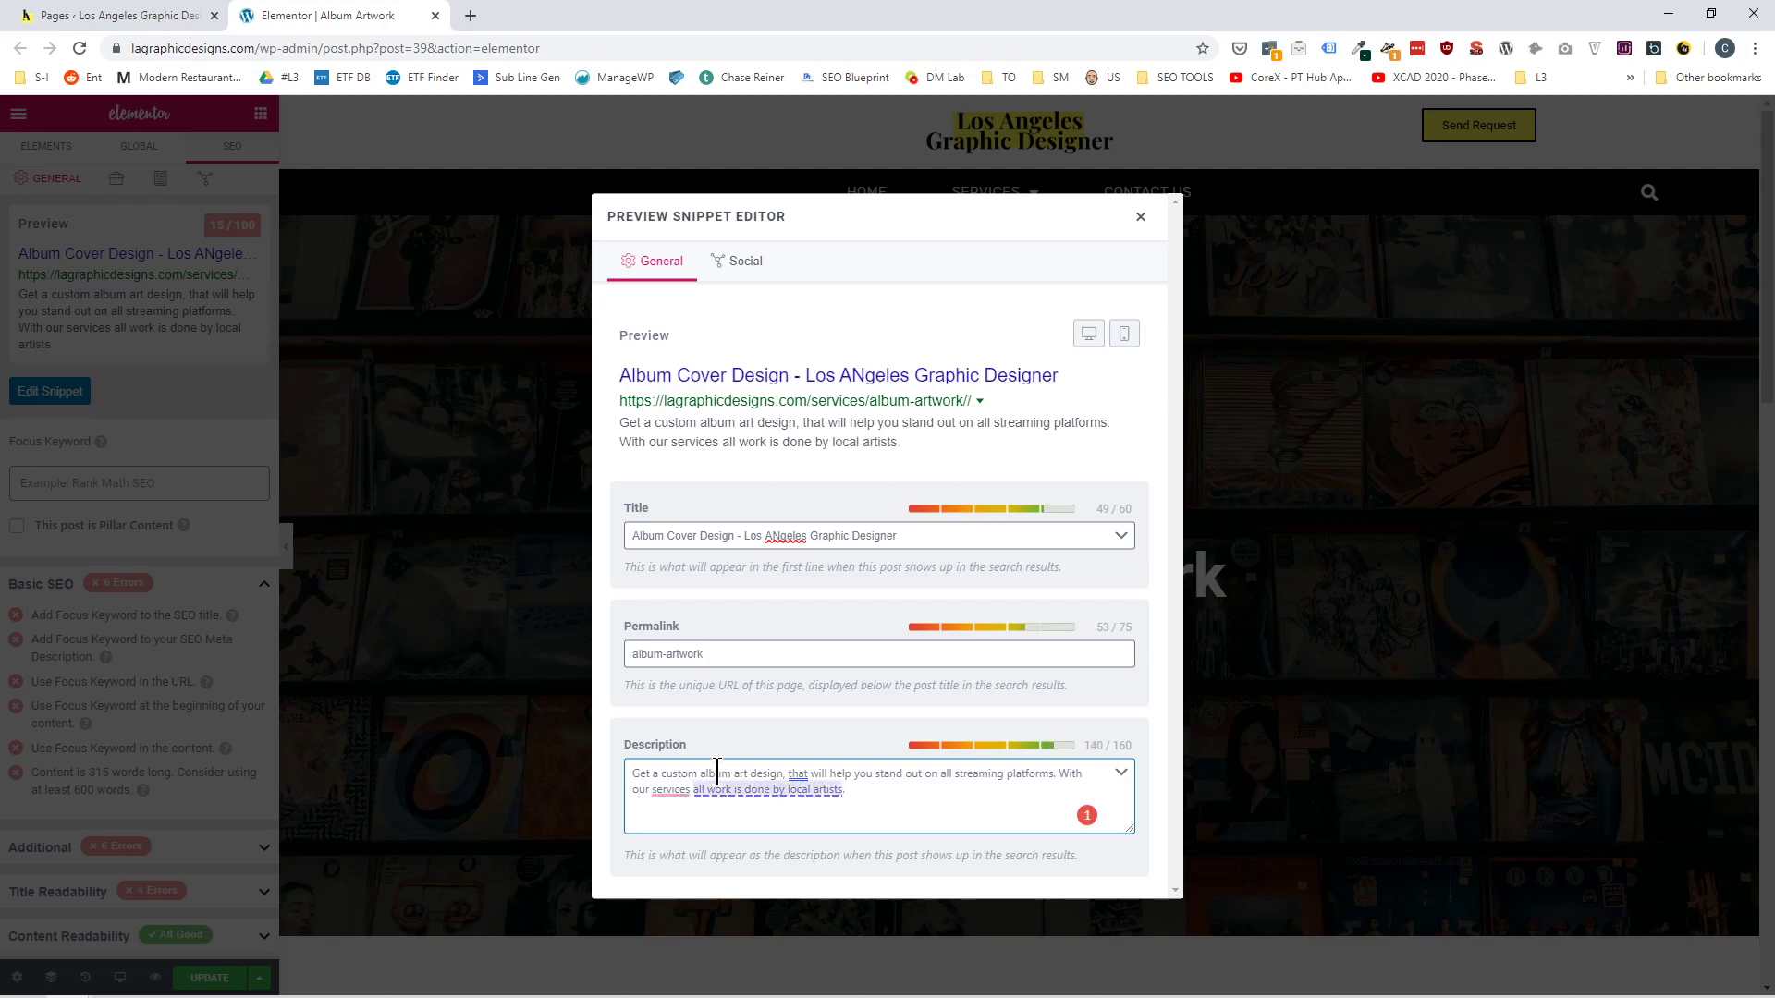
Accept the description's grammar suggestions: "local artists do all work", a comma after "services", and "which" instead of "that".
click(731, 786)
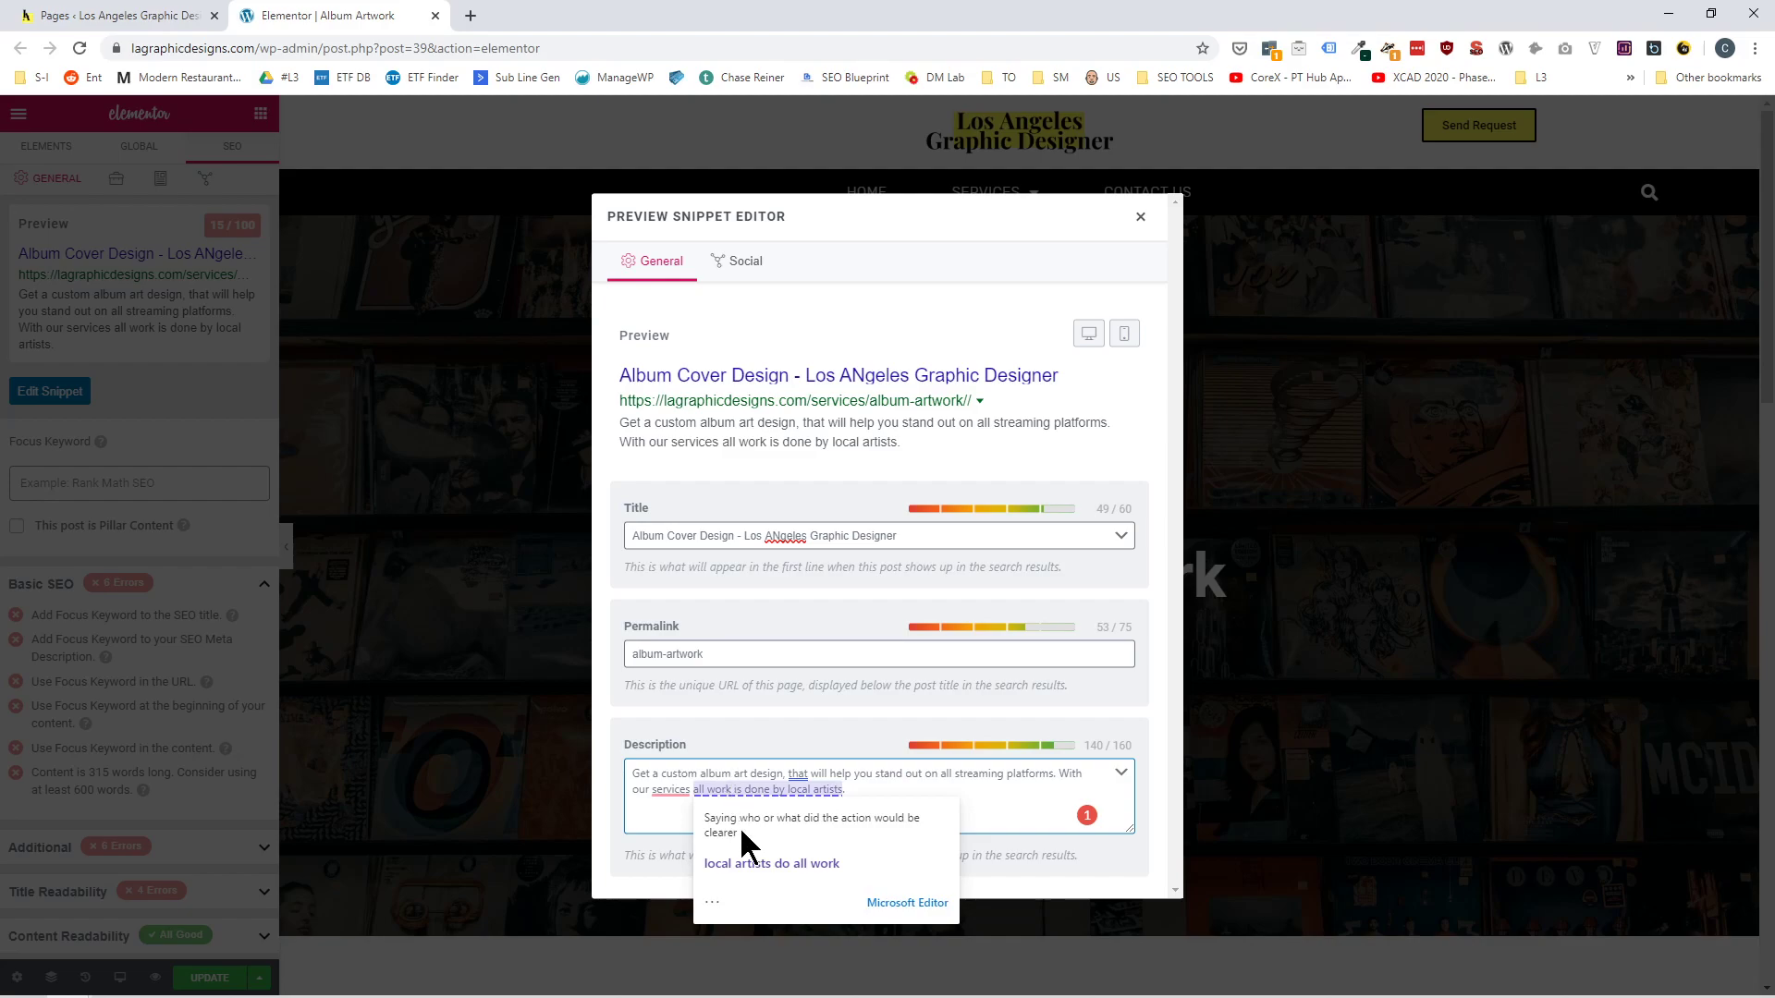
click(755, 867)
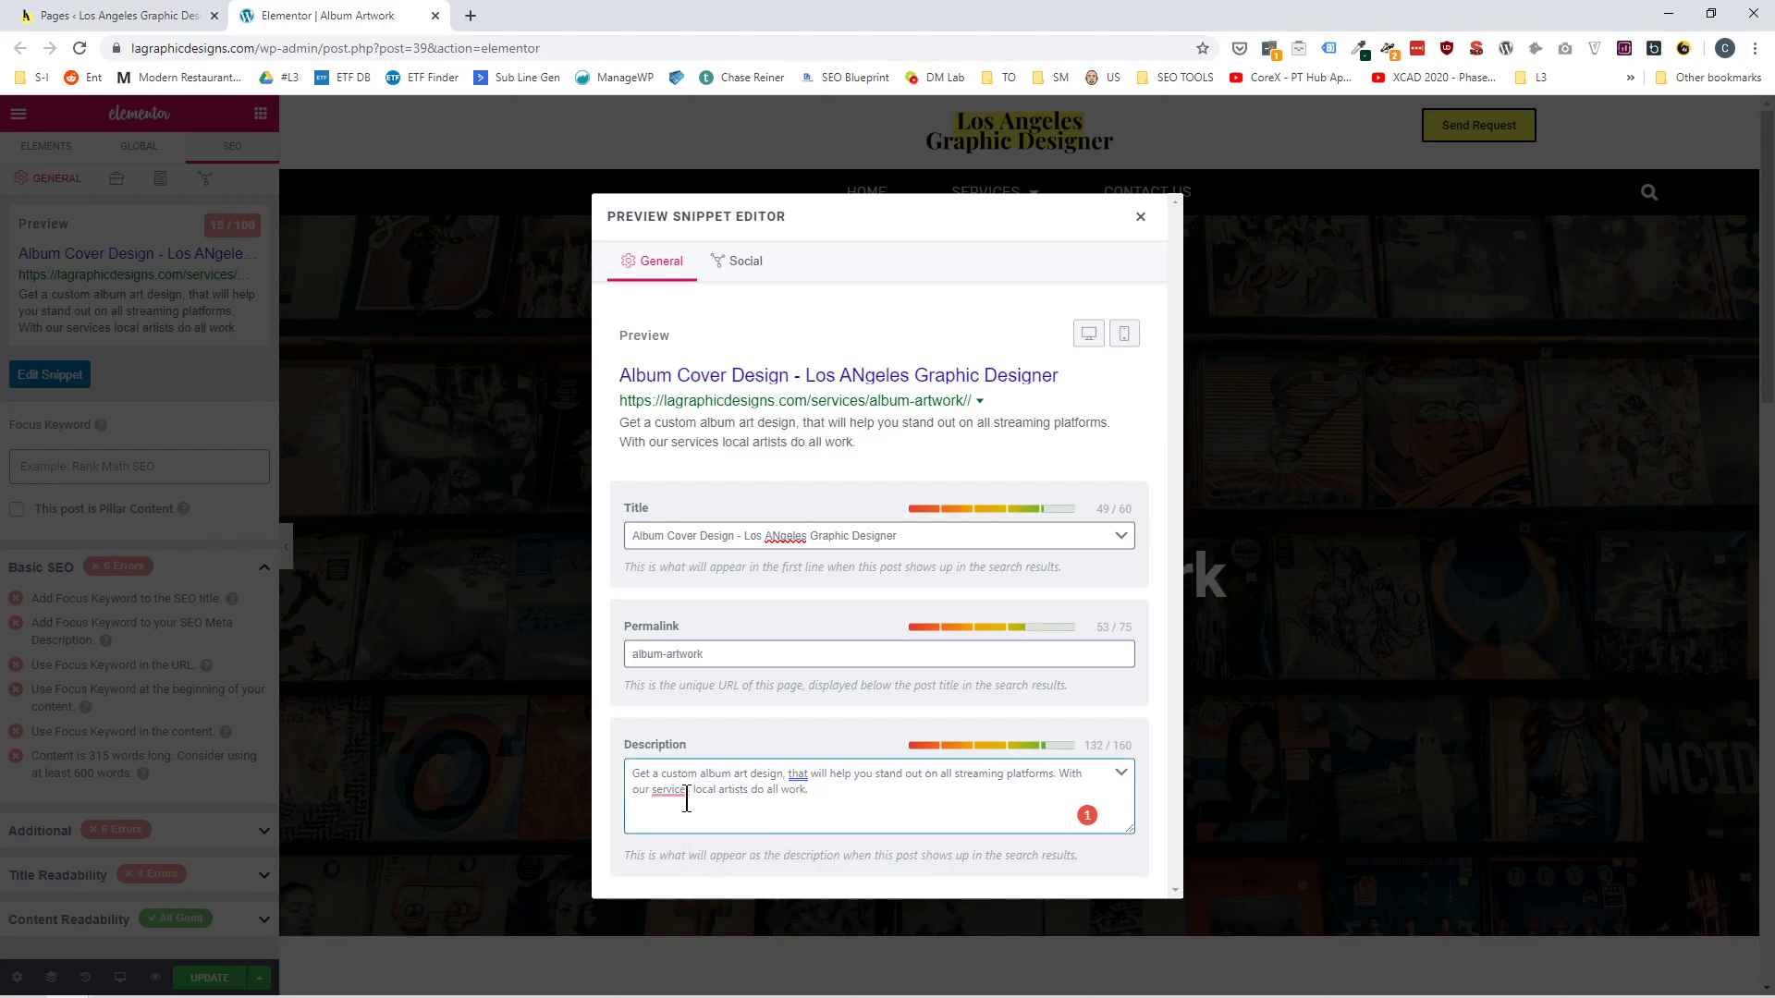
click(686, 795)
right_click(693, 841)
click(693, 841)
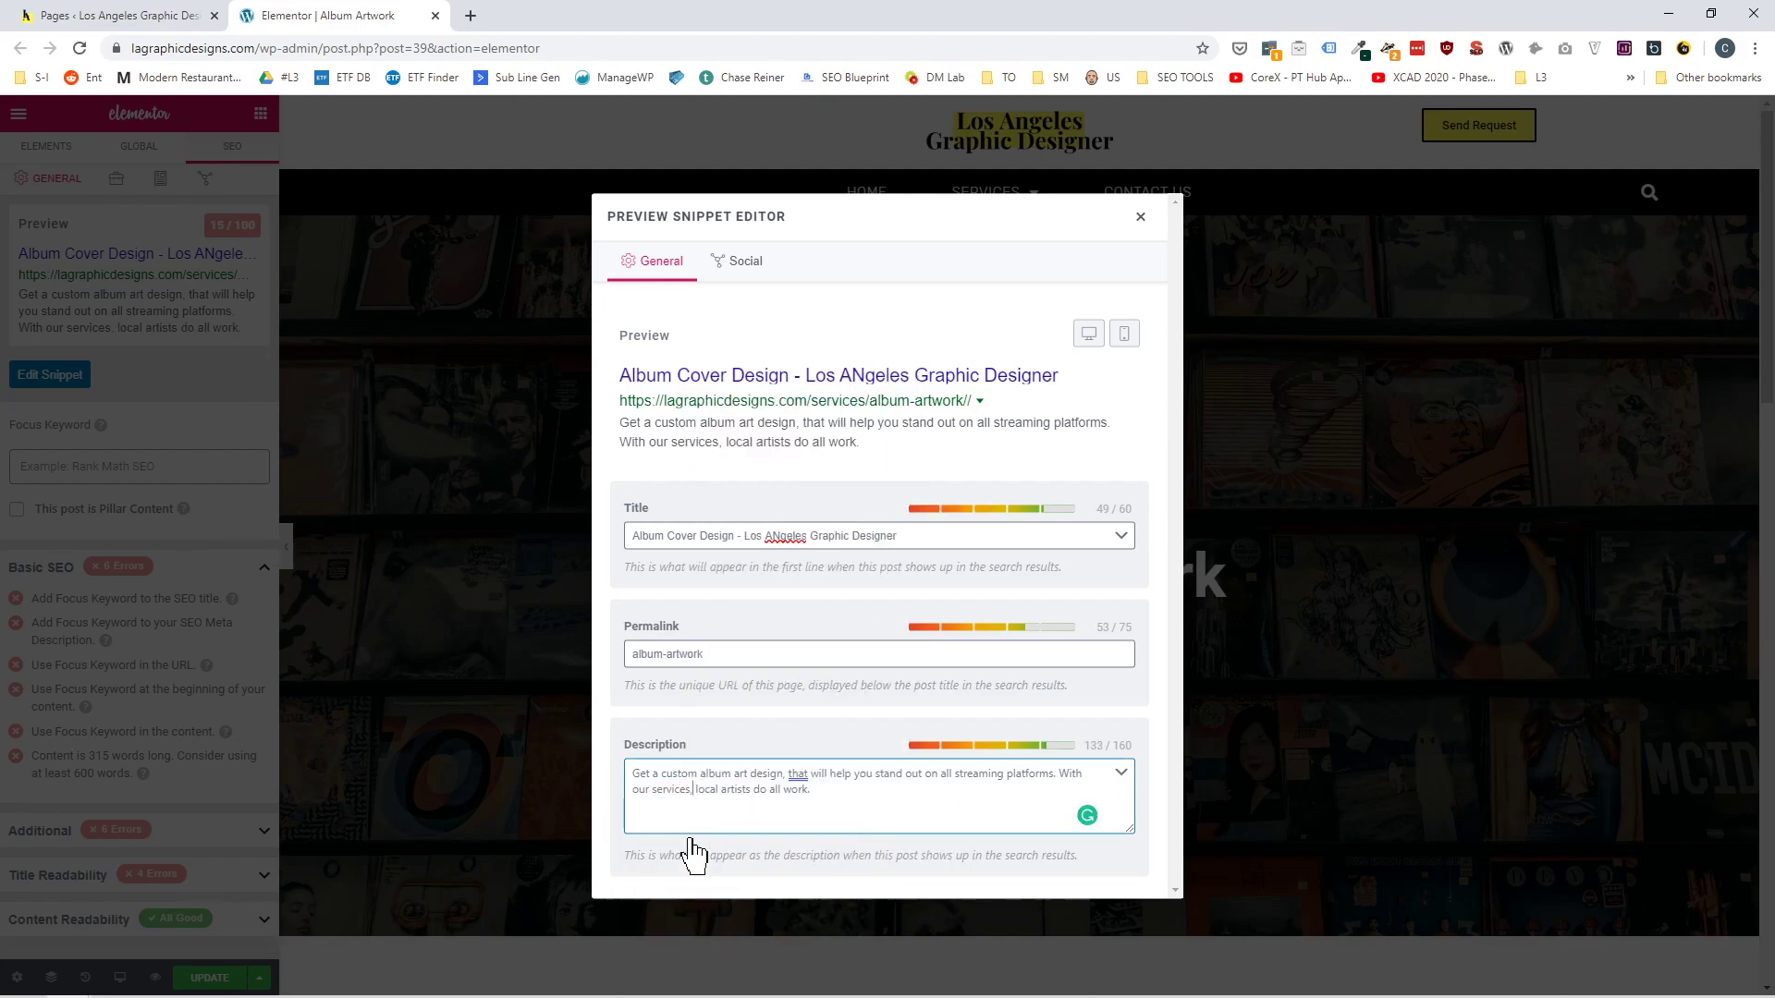
click(798, 775)
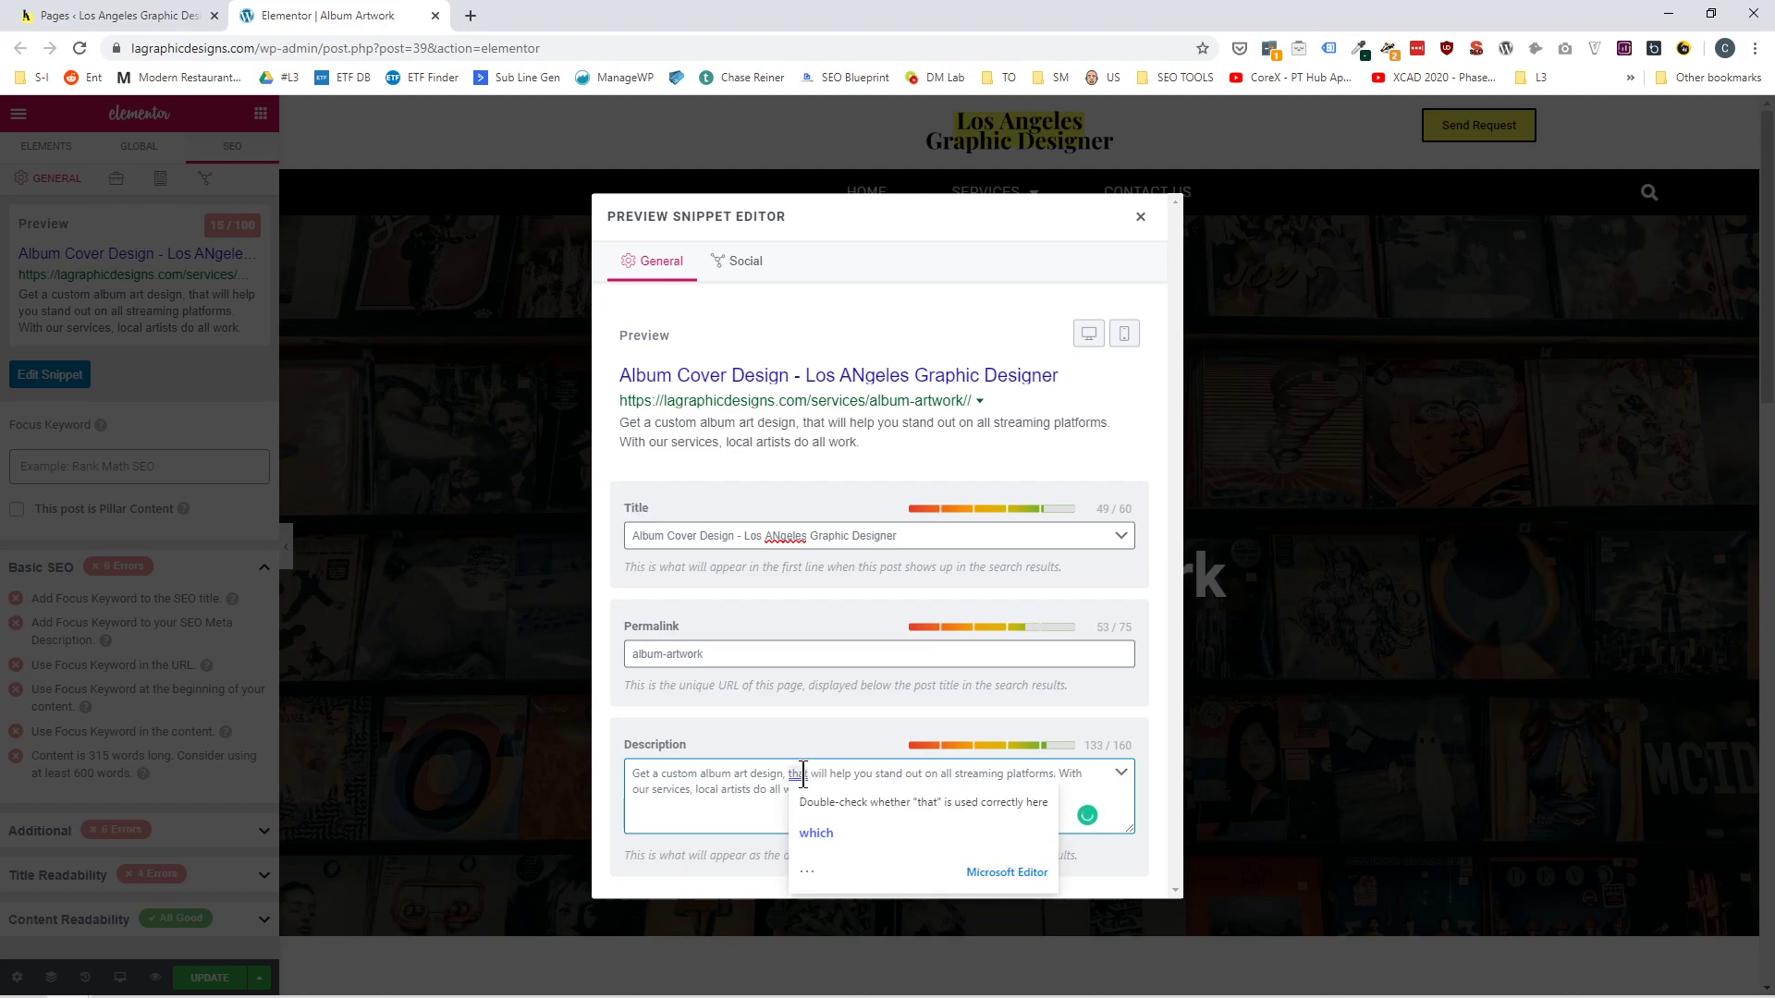
click(819, 834)
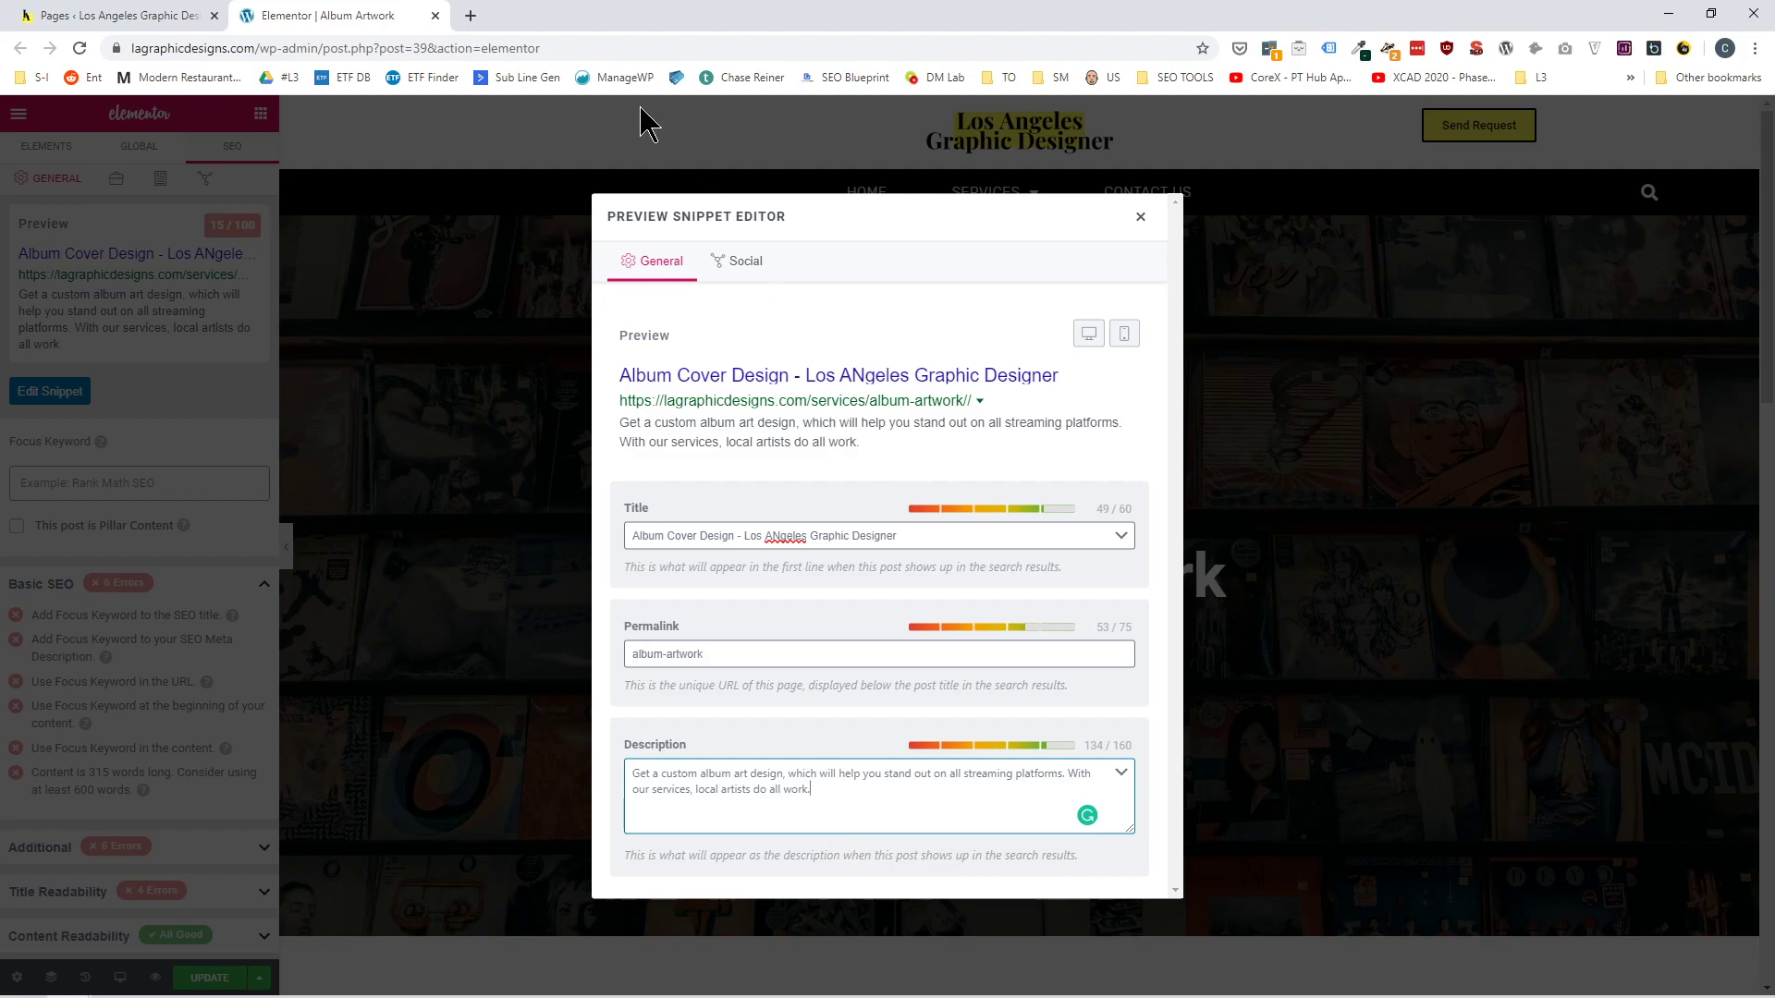
Review the snippet's social previews for Facebook and Twitter, including the image, title and description settings.
click(742, 262)
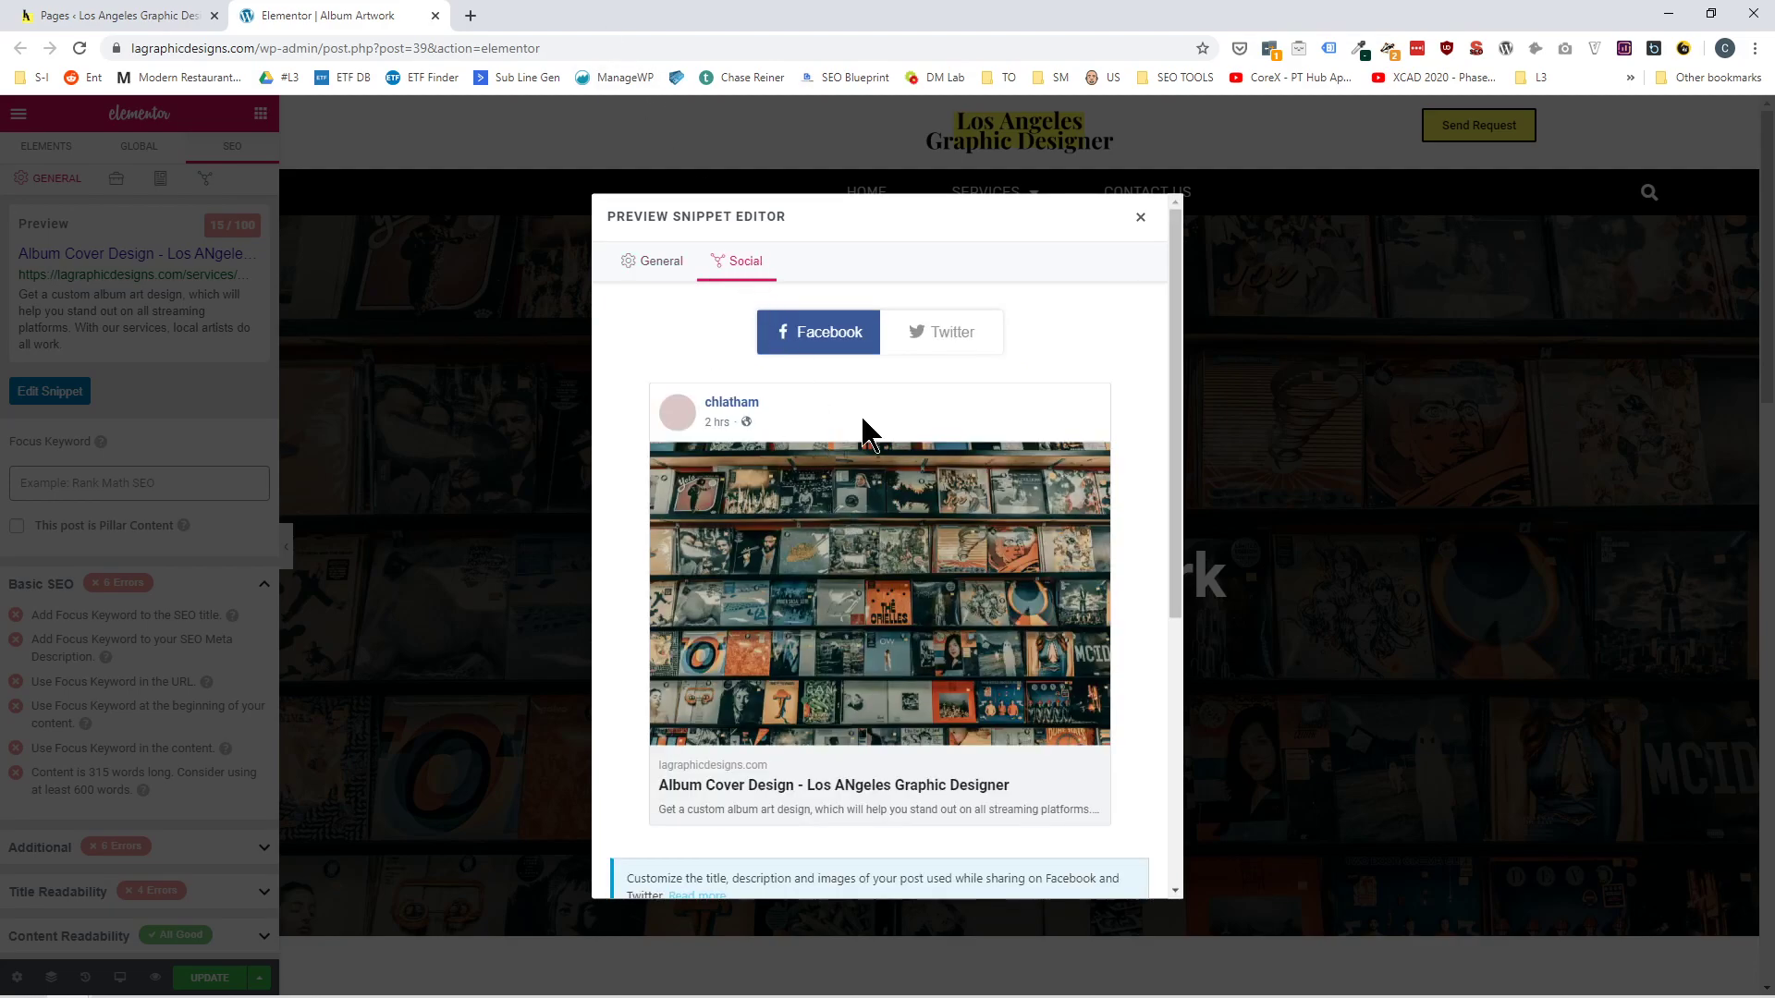
scroll(878, 430, down, 3)
scroll(924, 388, up, 3)
click(953, 334)
click(832, 342)
scroll(846, 455, down, 3)
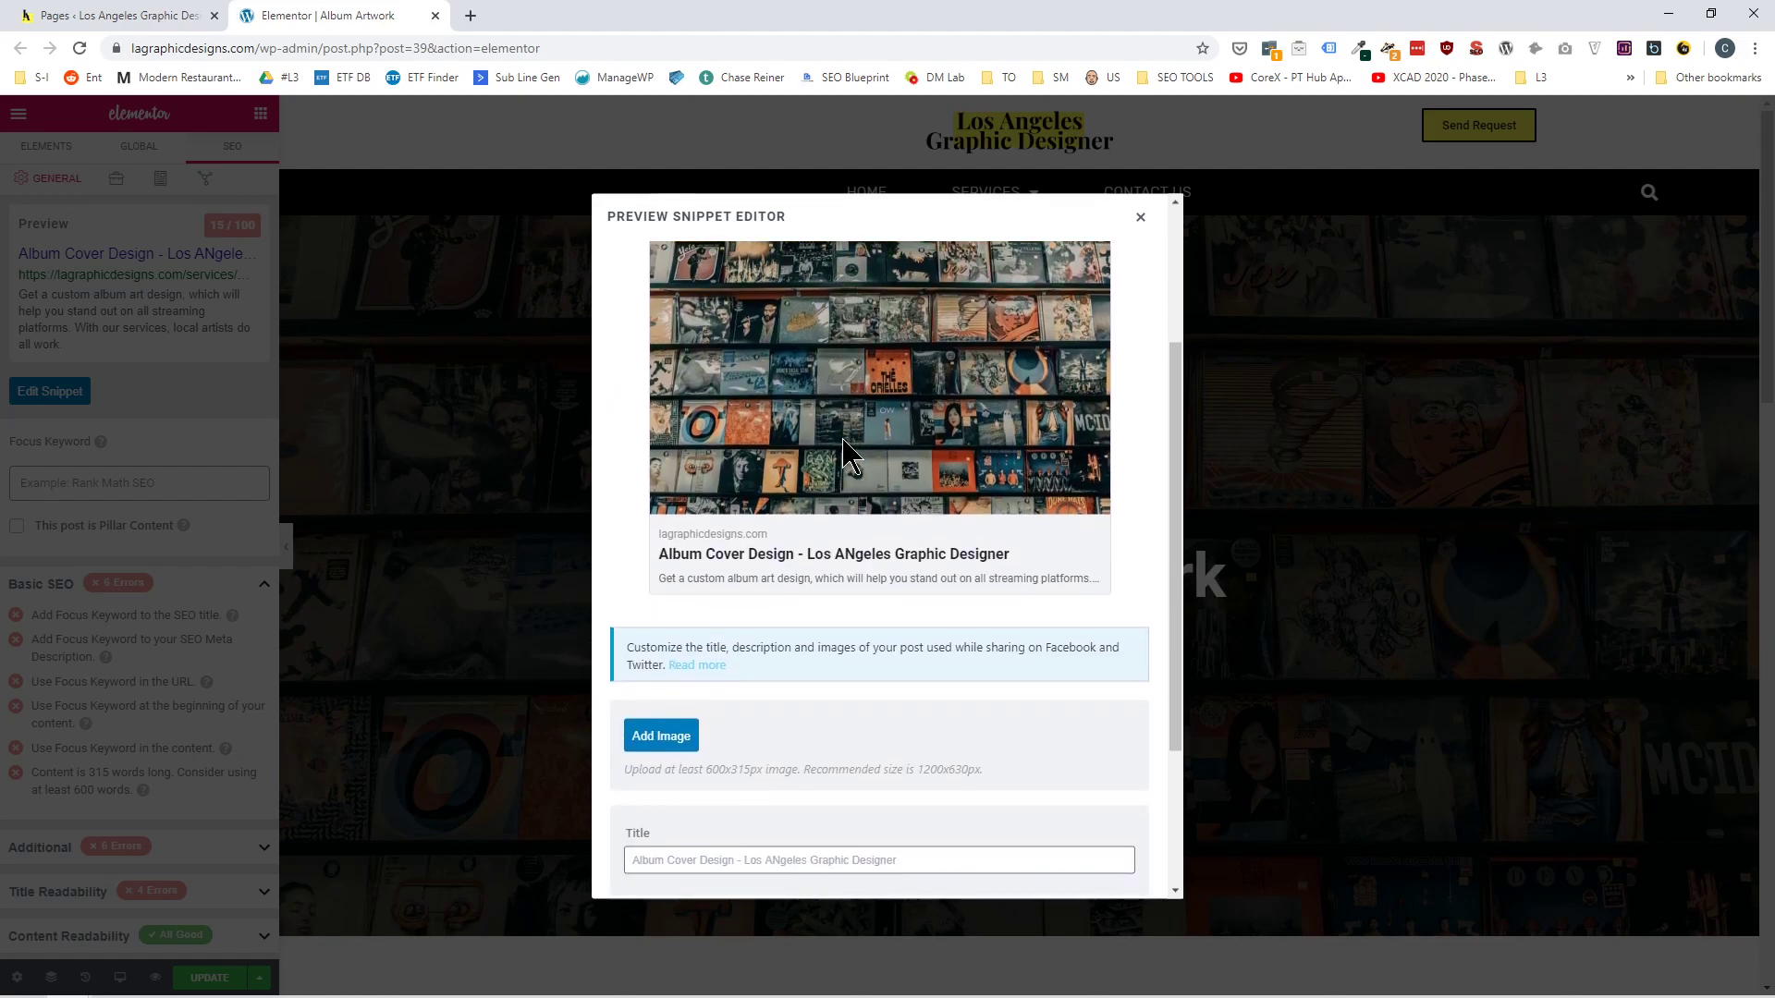
scroll(837, 457, down, 3)
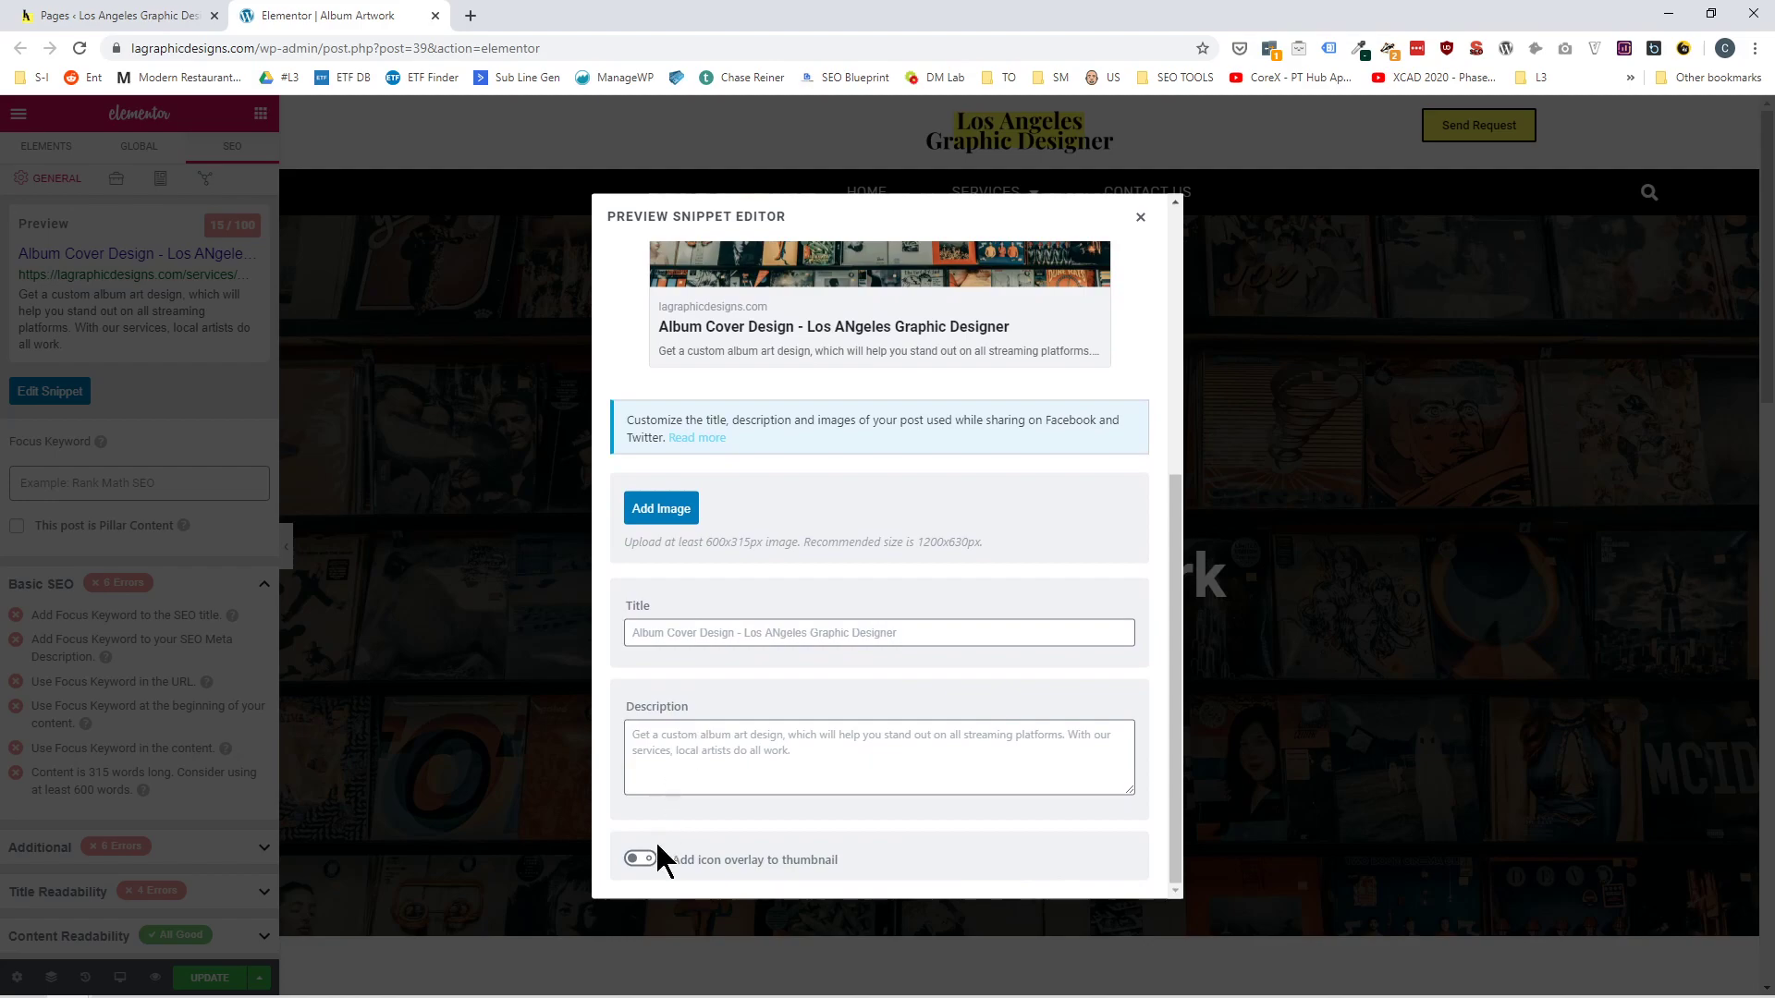
Try the Play icon overlay on the Facebook thumbnail, switch it off again, and return to the general snippet settings.
click(653, 851)
scroll(808, 693, up, 2)
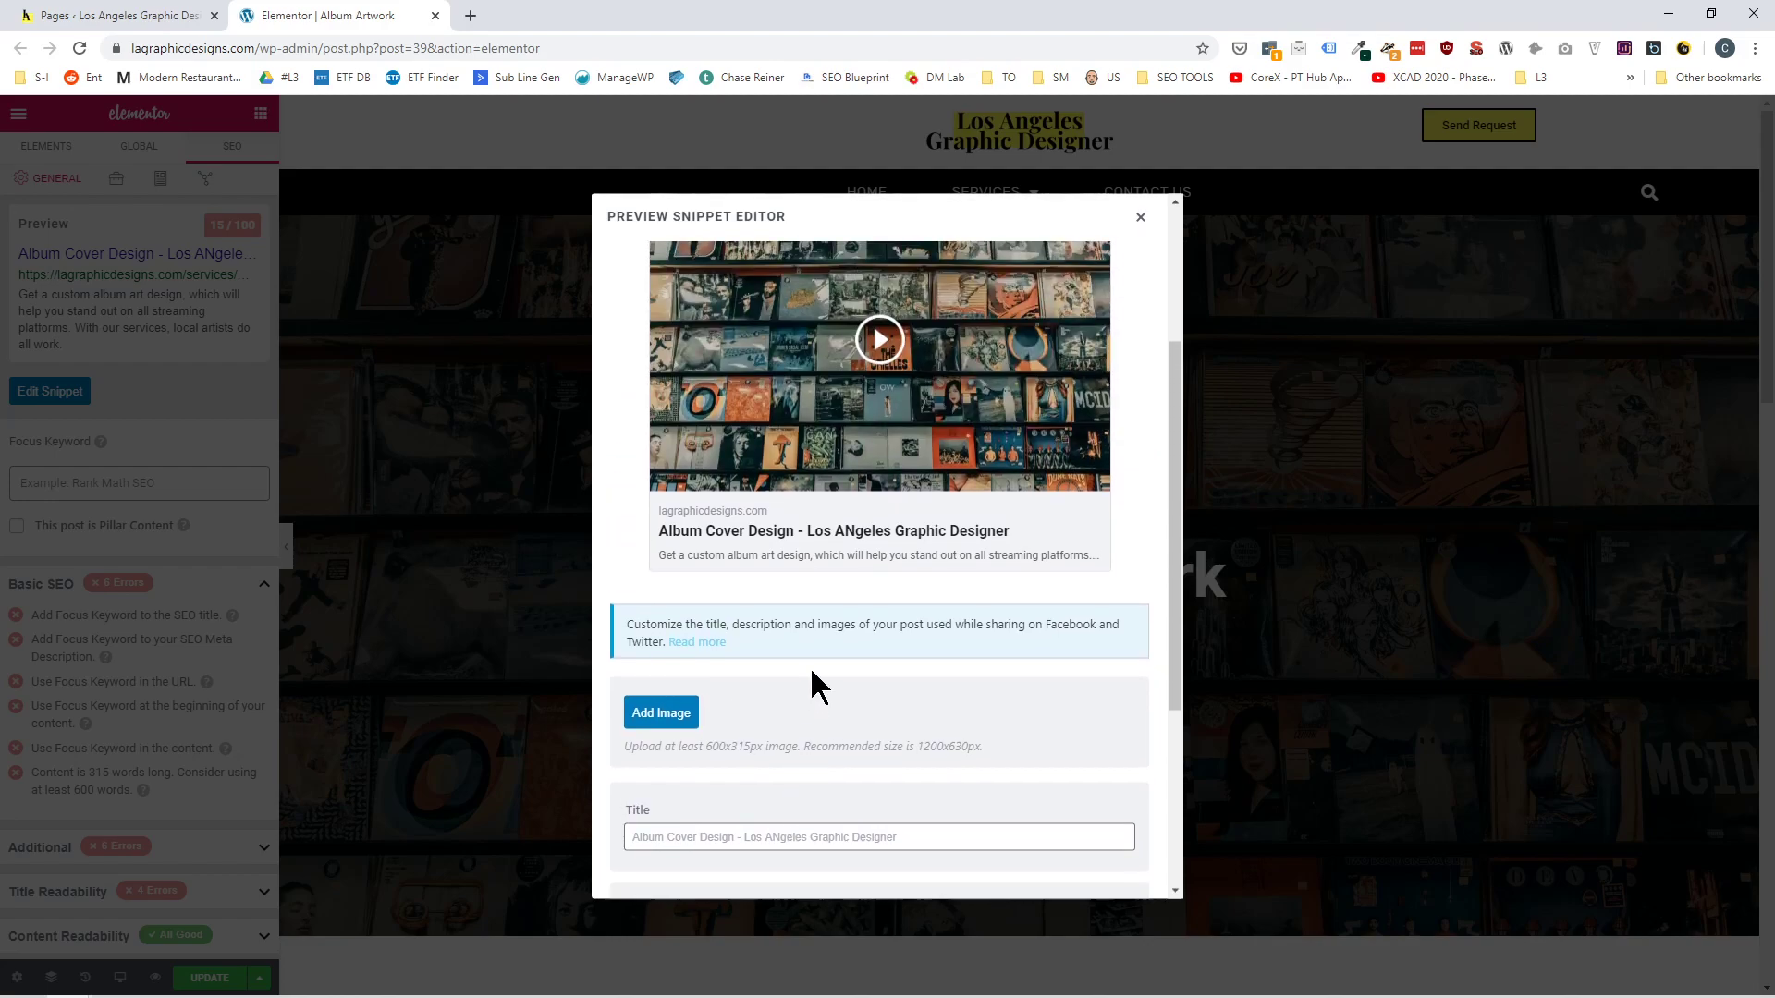
scroll(874, 350, down, 3)
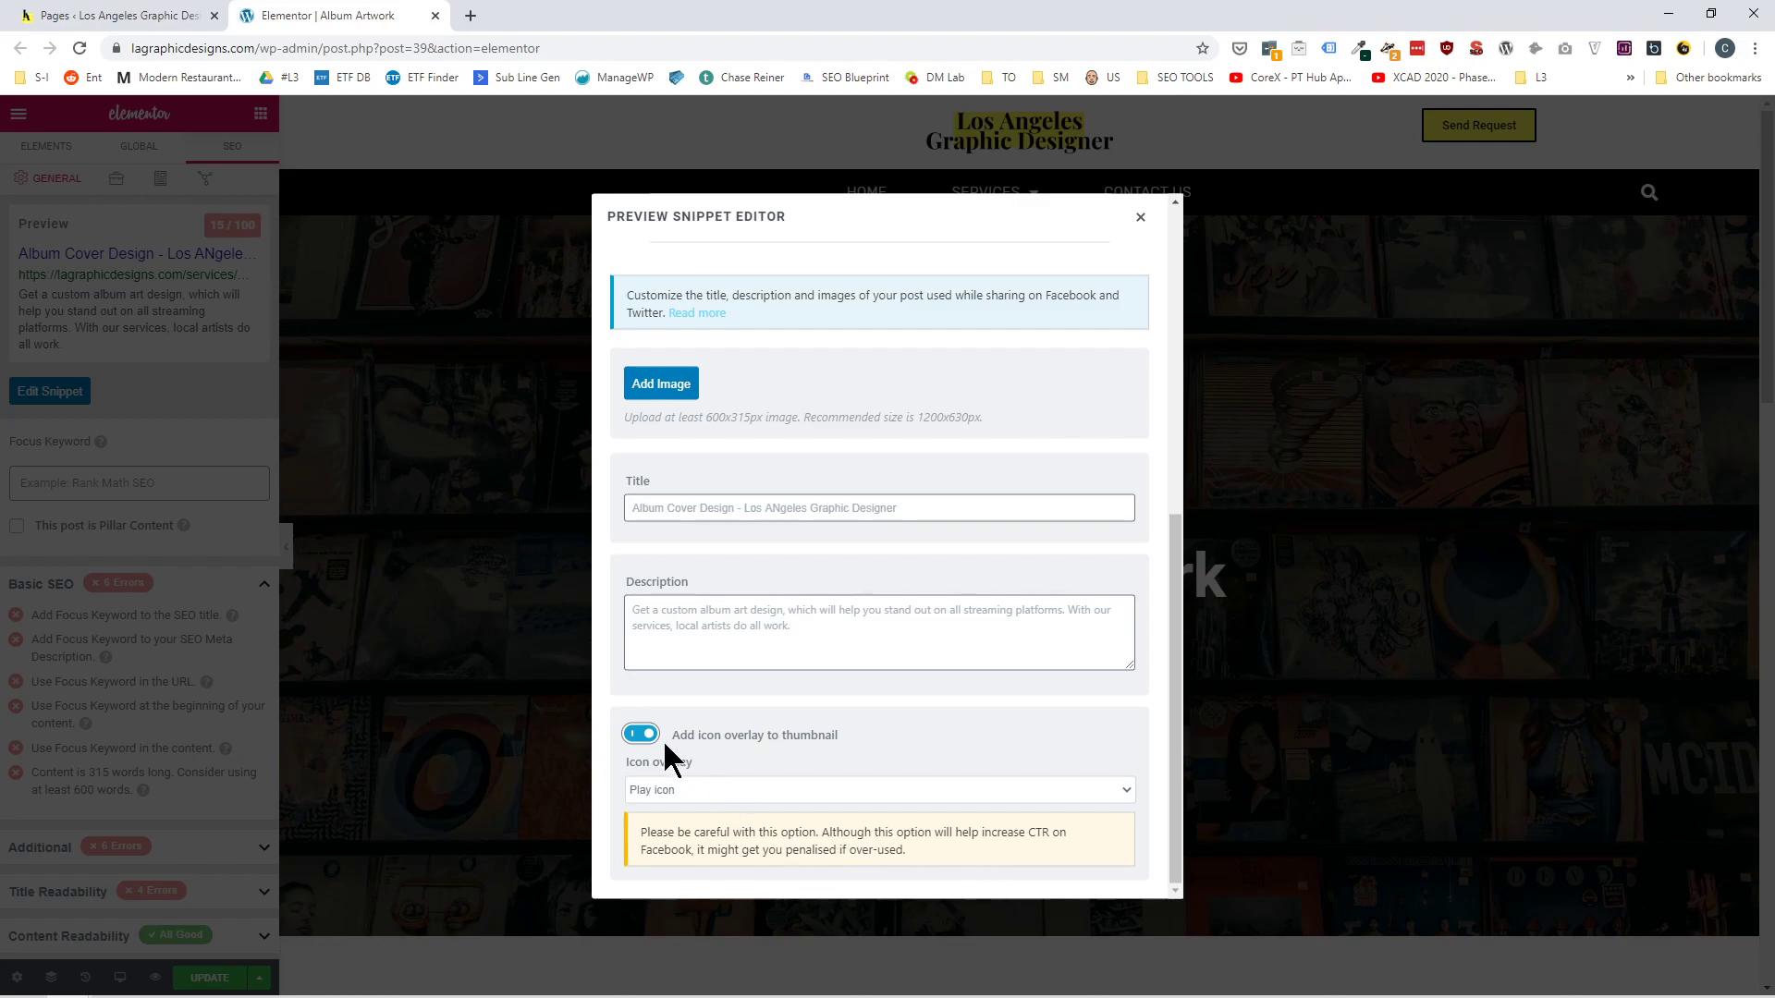
scroll(653, 730, up, 2)
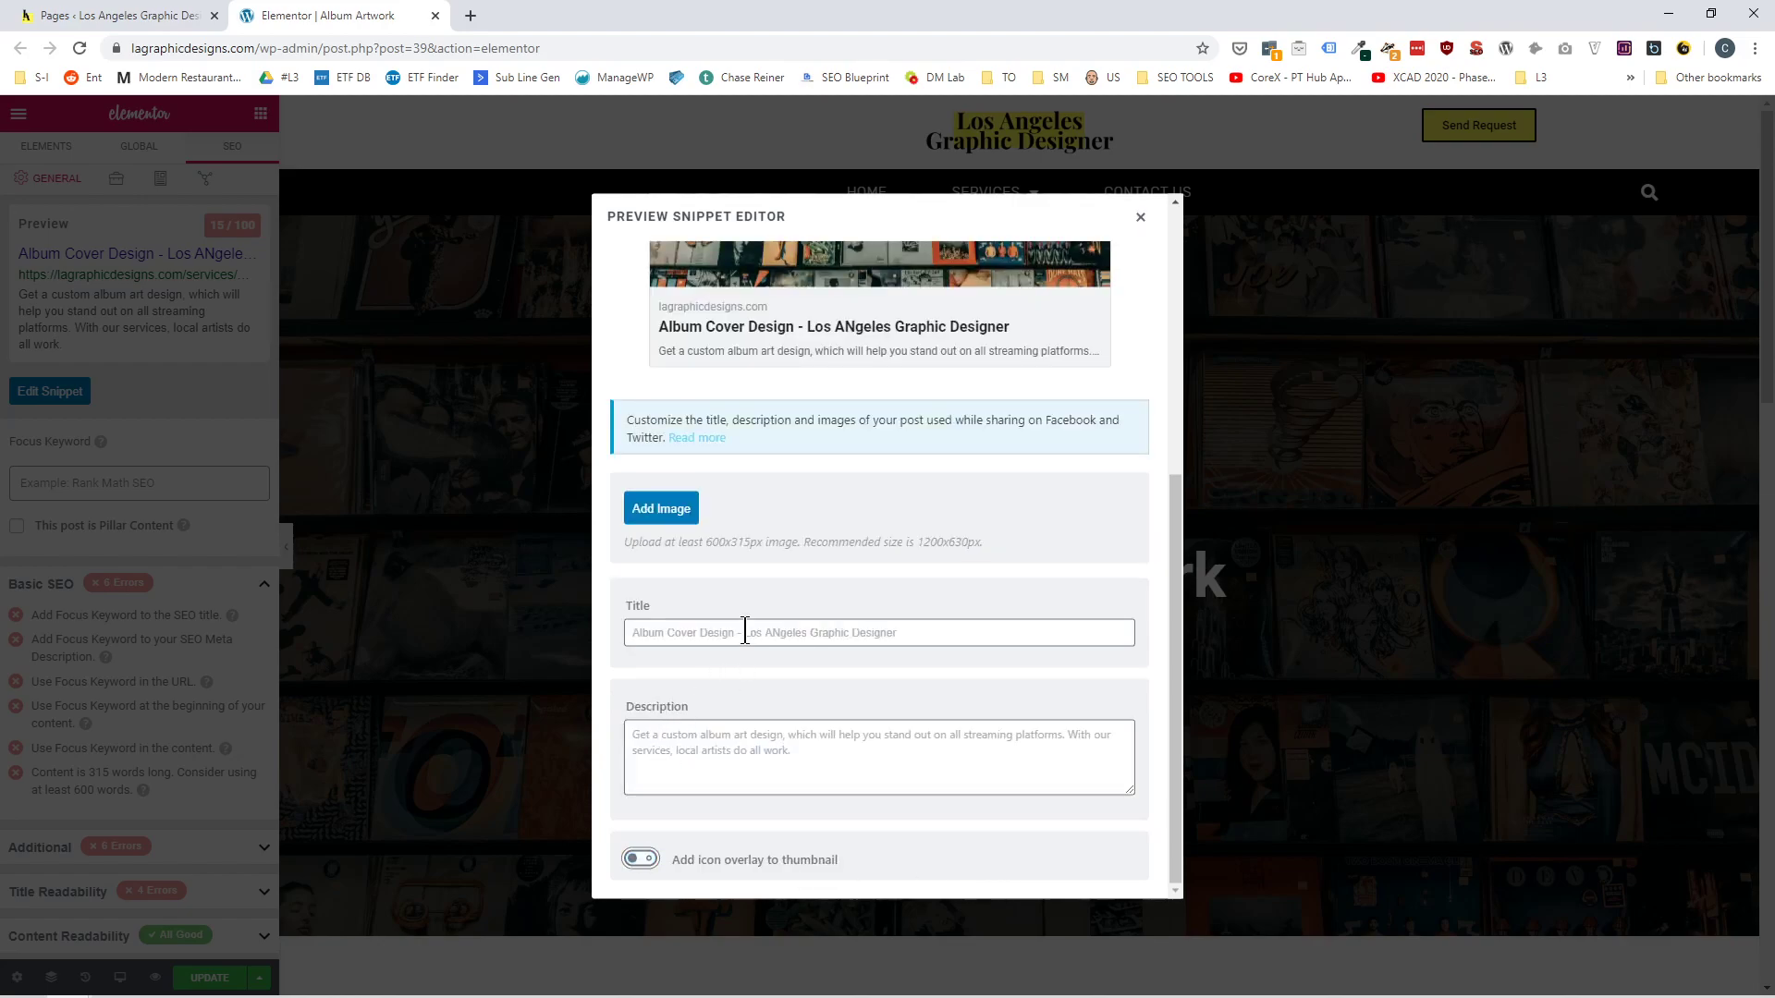
scroll(730, 462, up, 5)
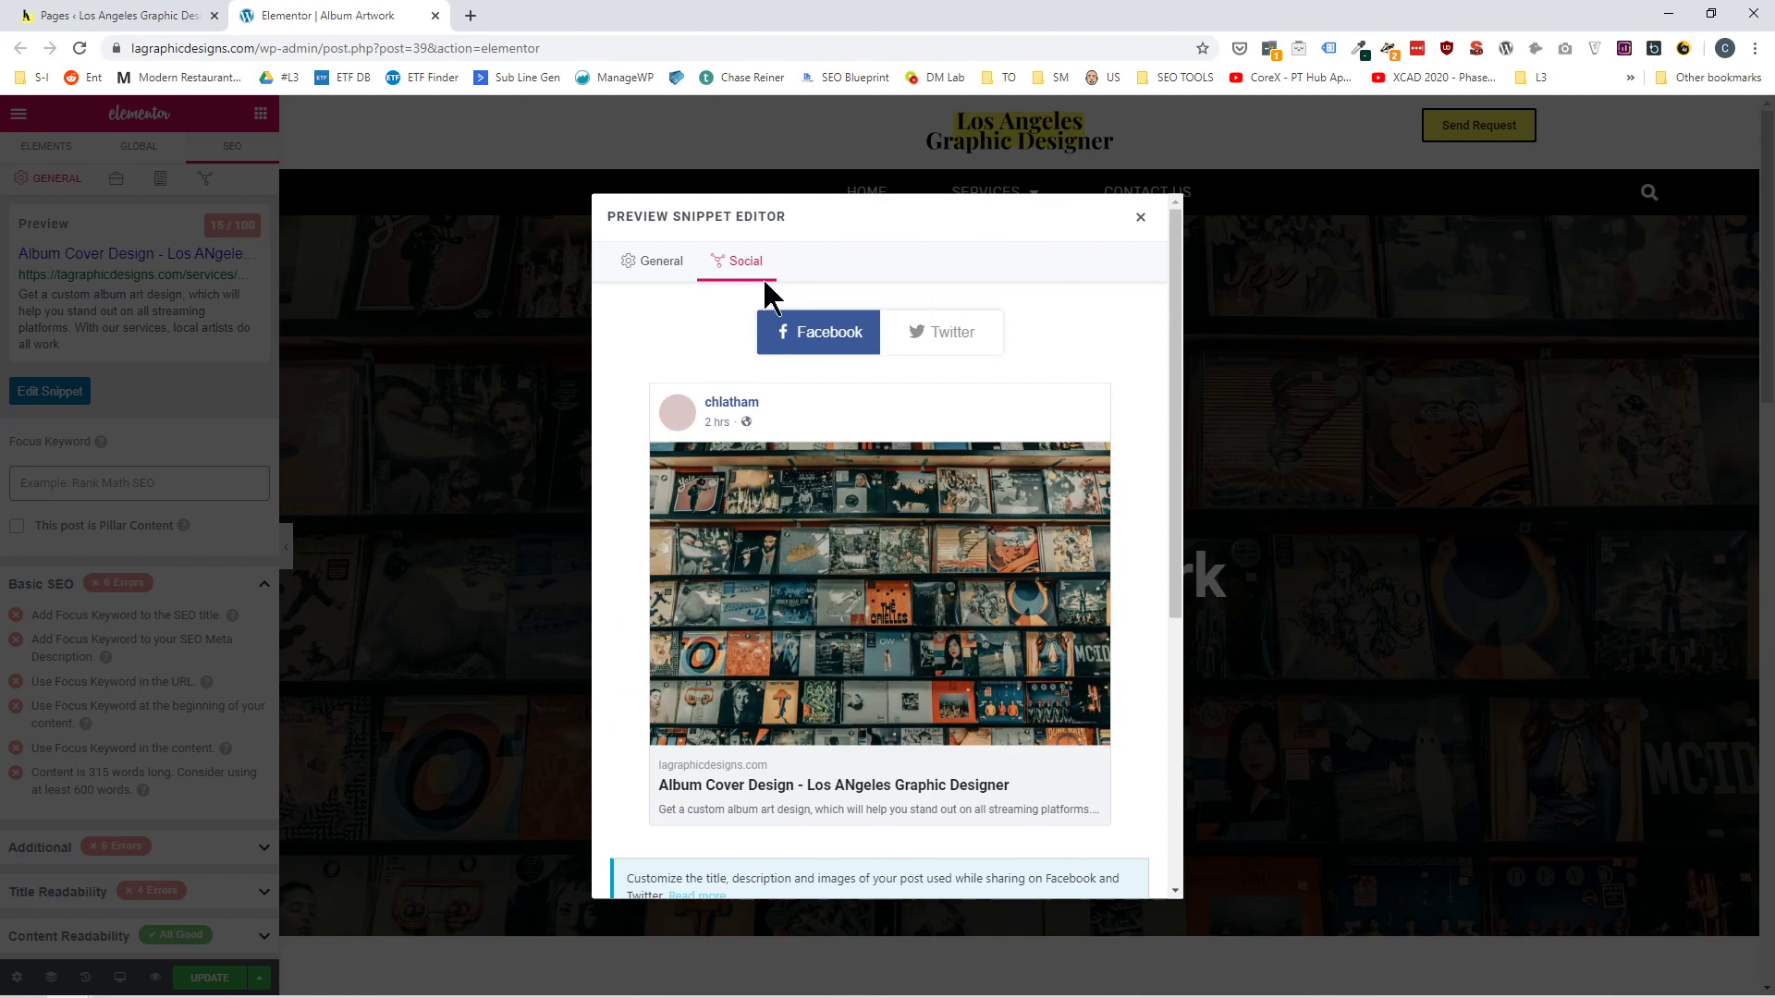
click(681, 261)
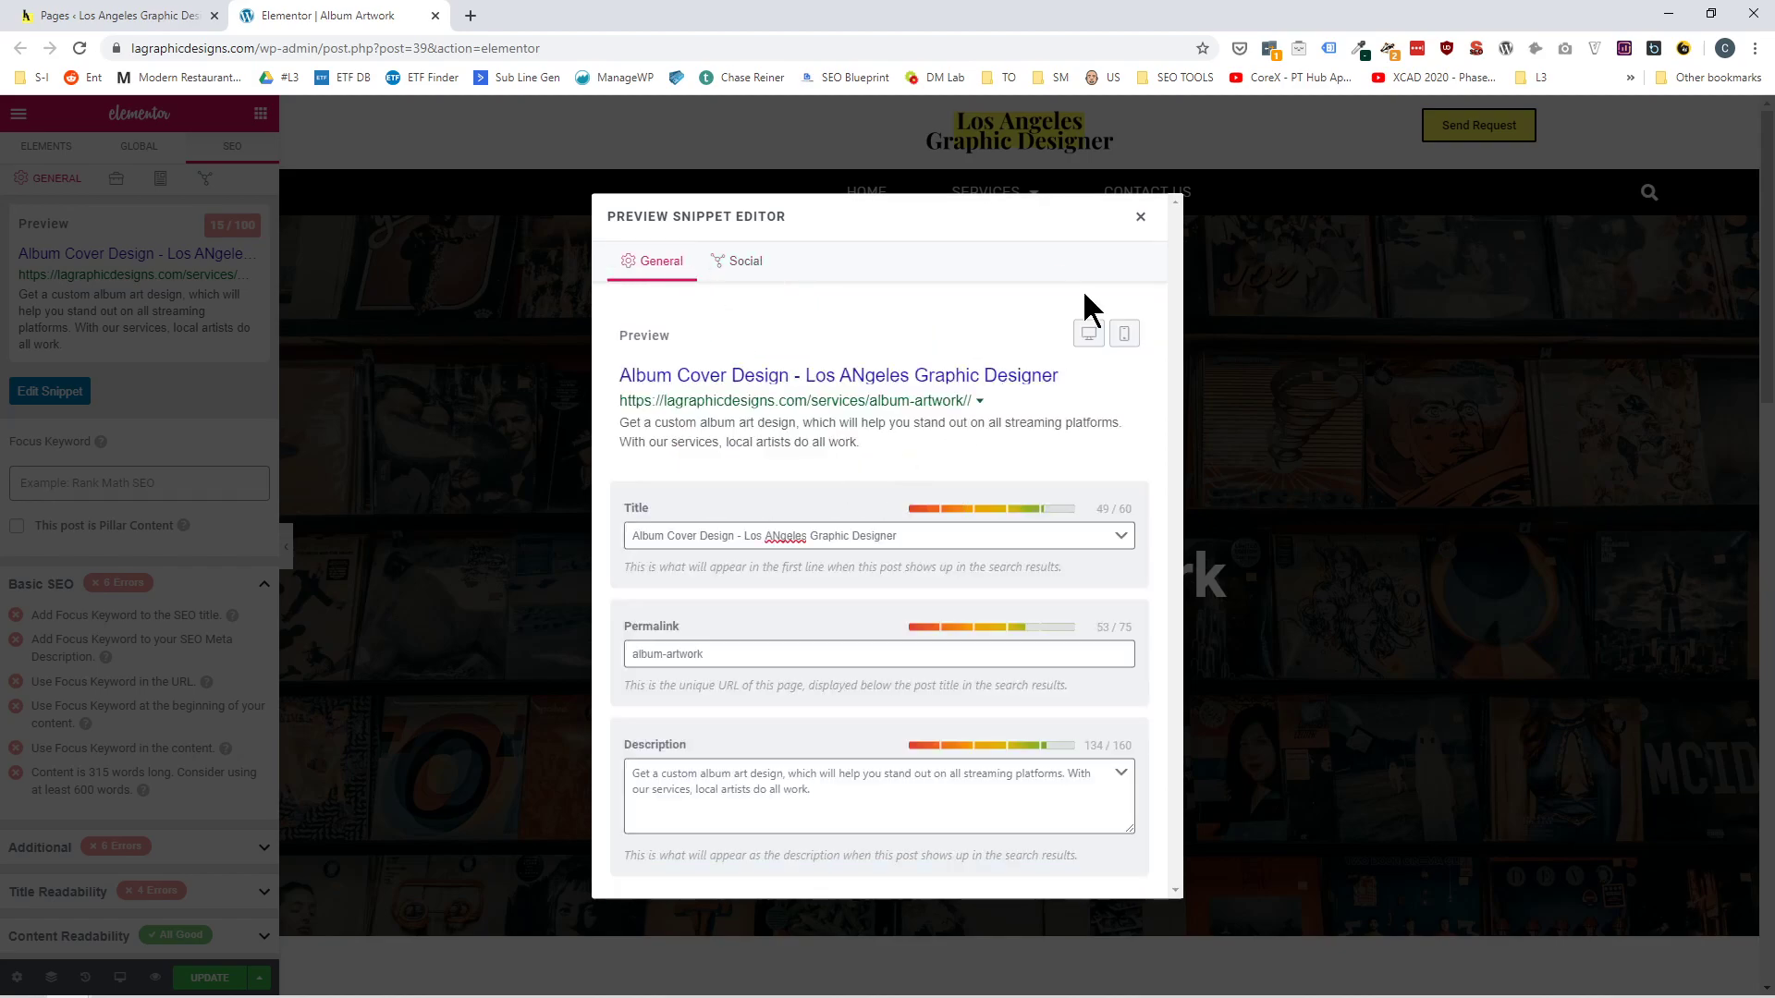
Close the snippet editor, try No Index in the page's robots meta, restore Index, and update the page.
click(1139, 218)
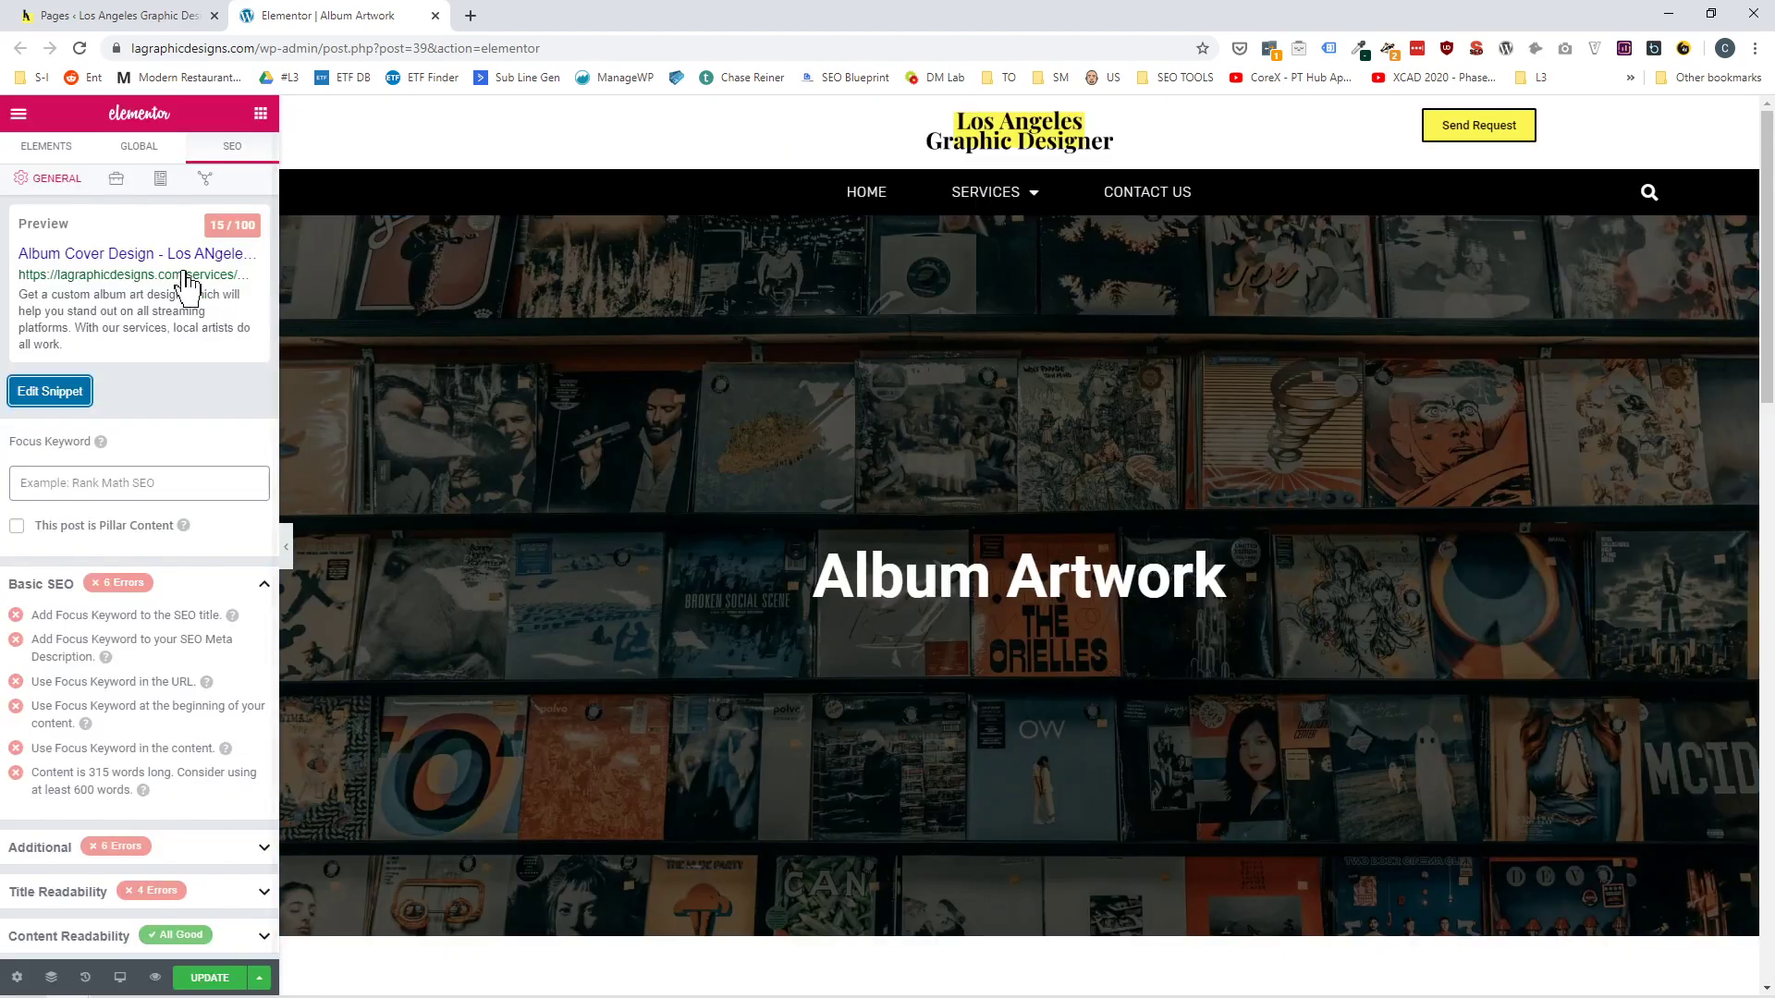
click(125, 185)
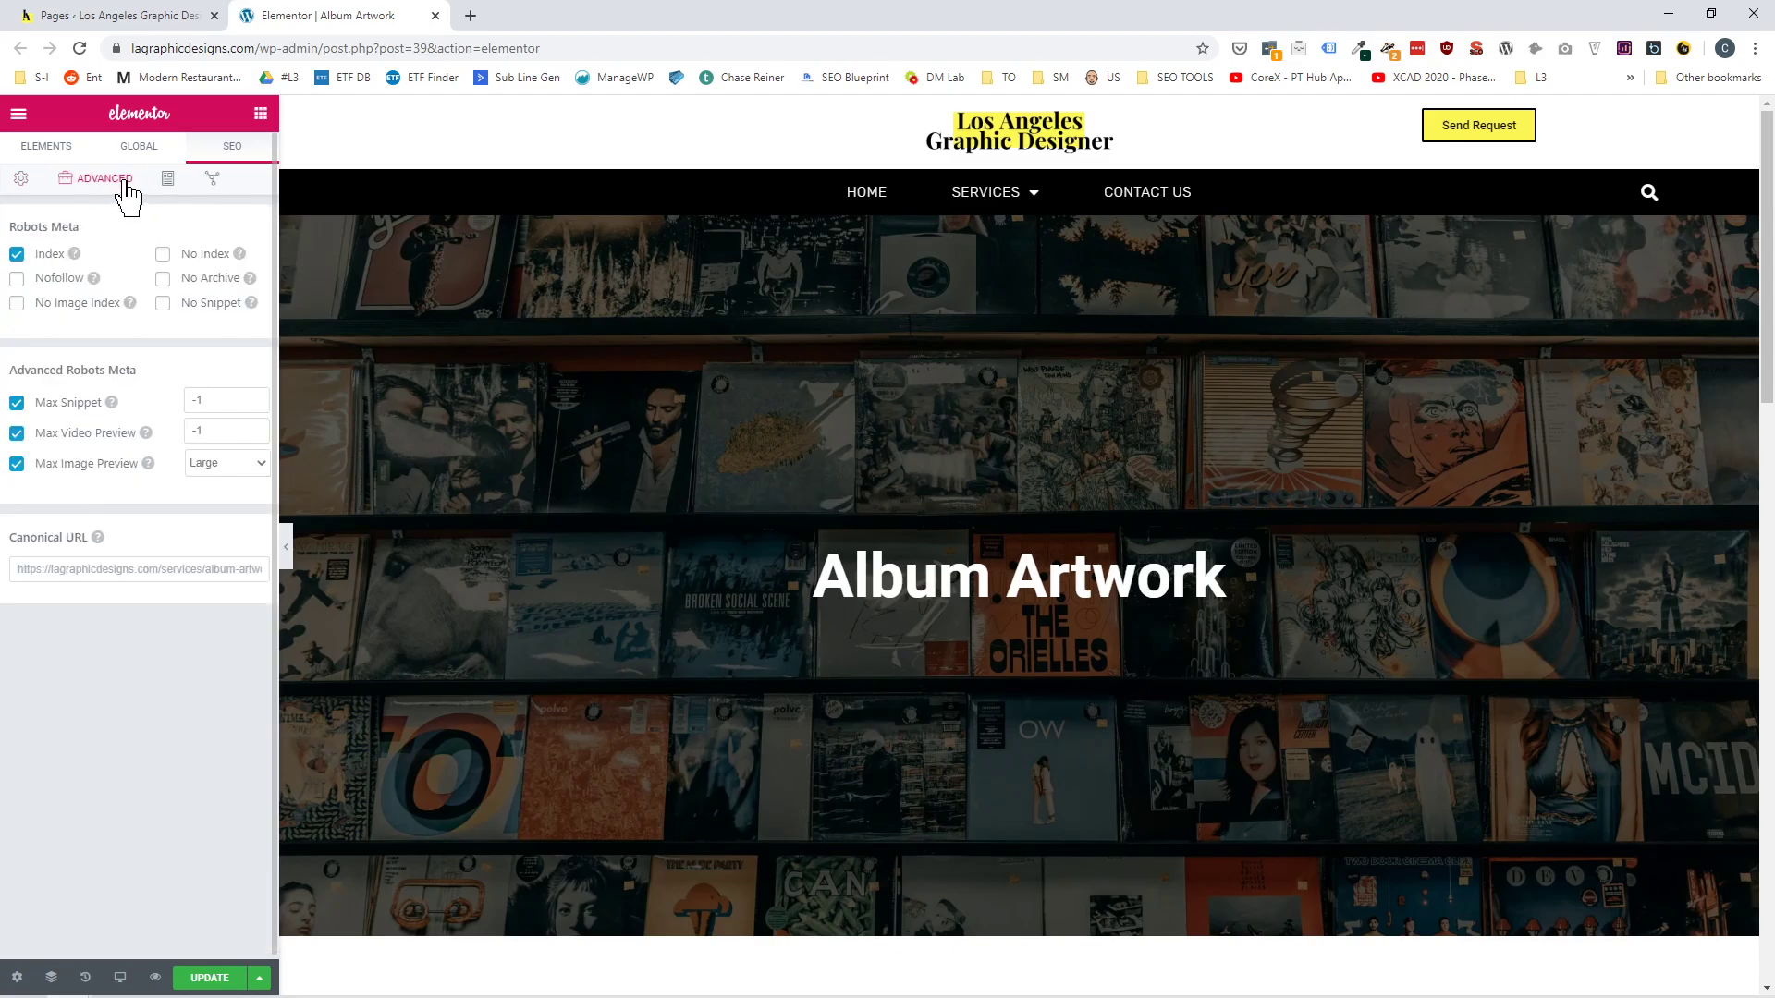
click(160, 258)
click(240, 255)
click(17, 255)
click(218, 982)
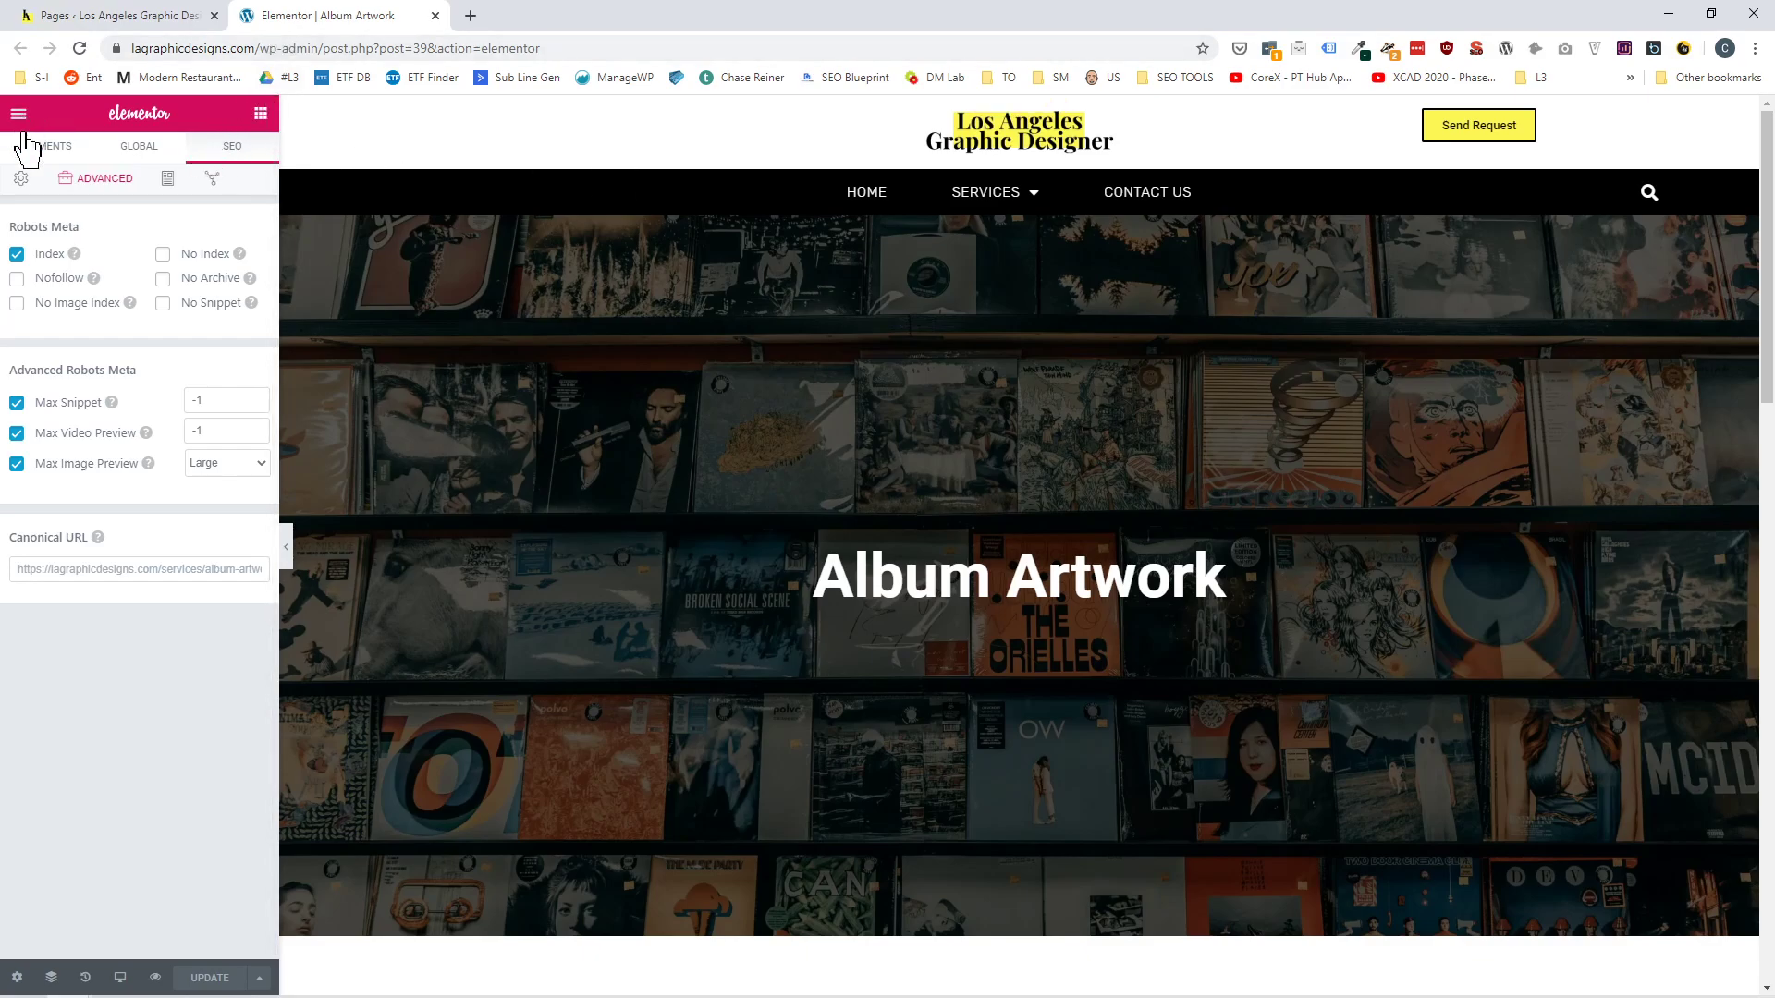
Correct the misspelled city in the snippet's title to "Los Angeles" and update the page.
click(23, 178)
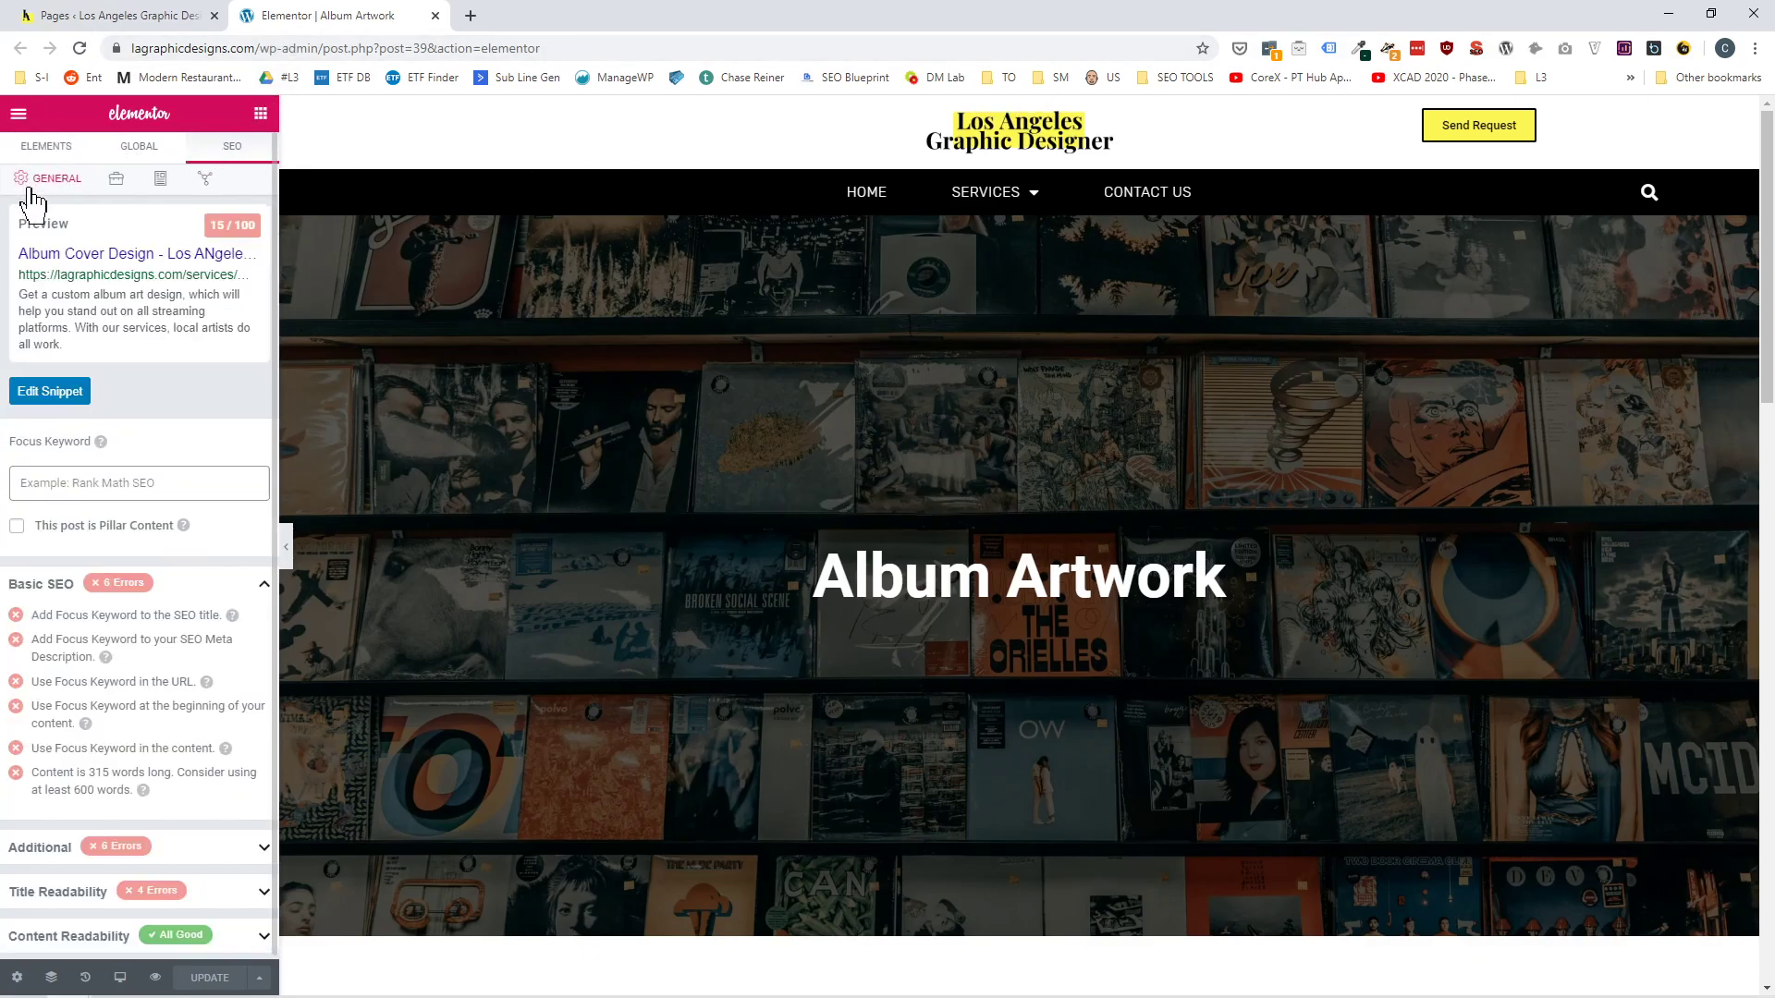
click(78, 398)
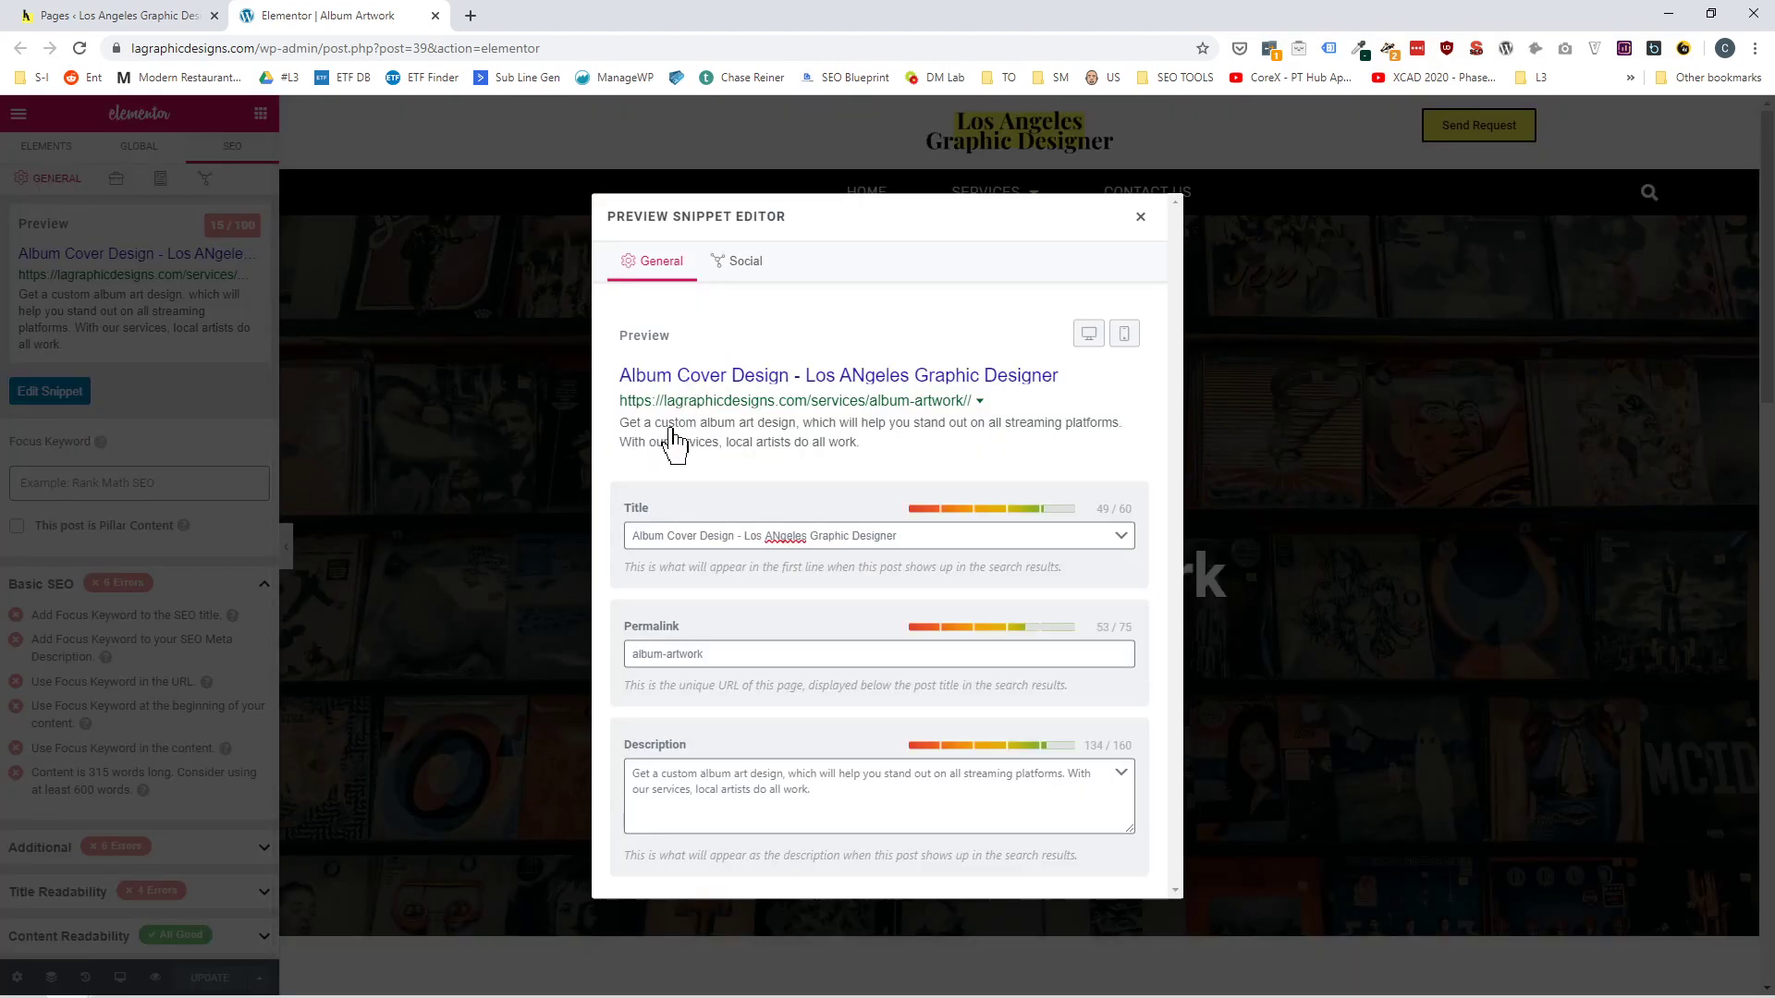
right_click(787, 537)
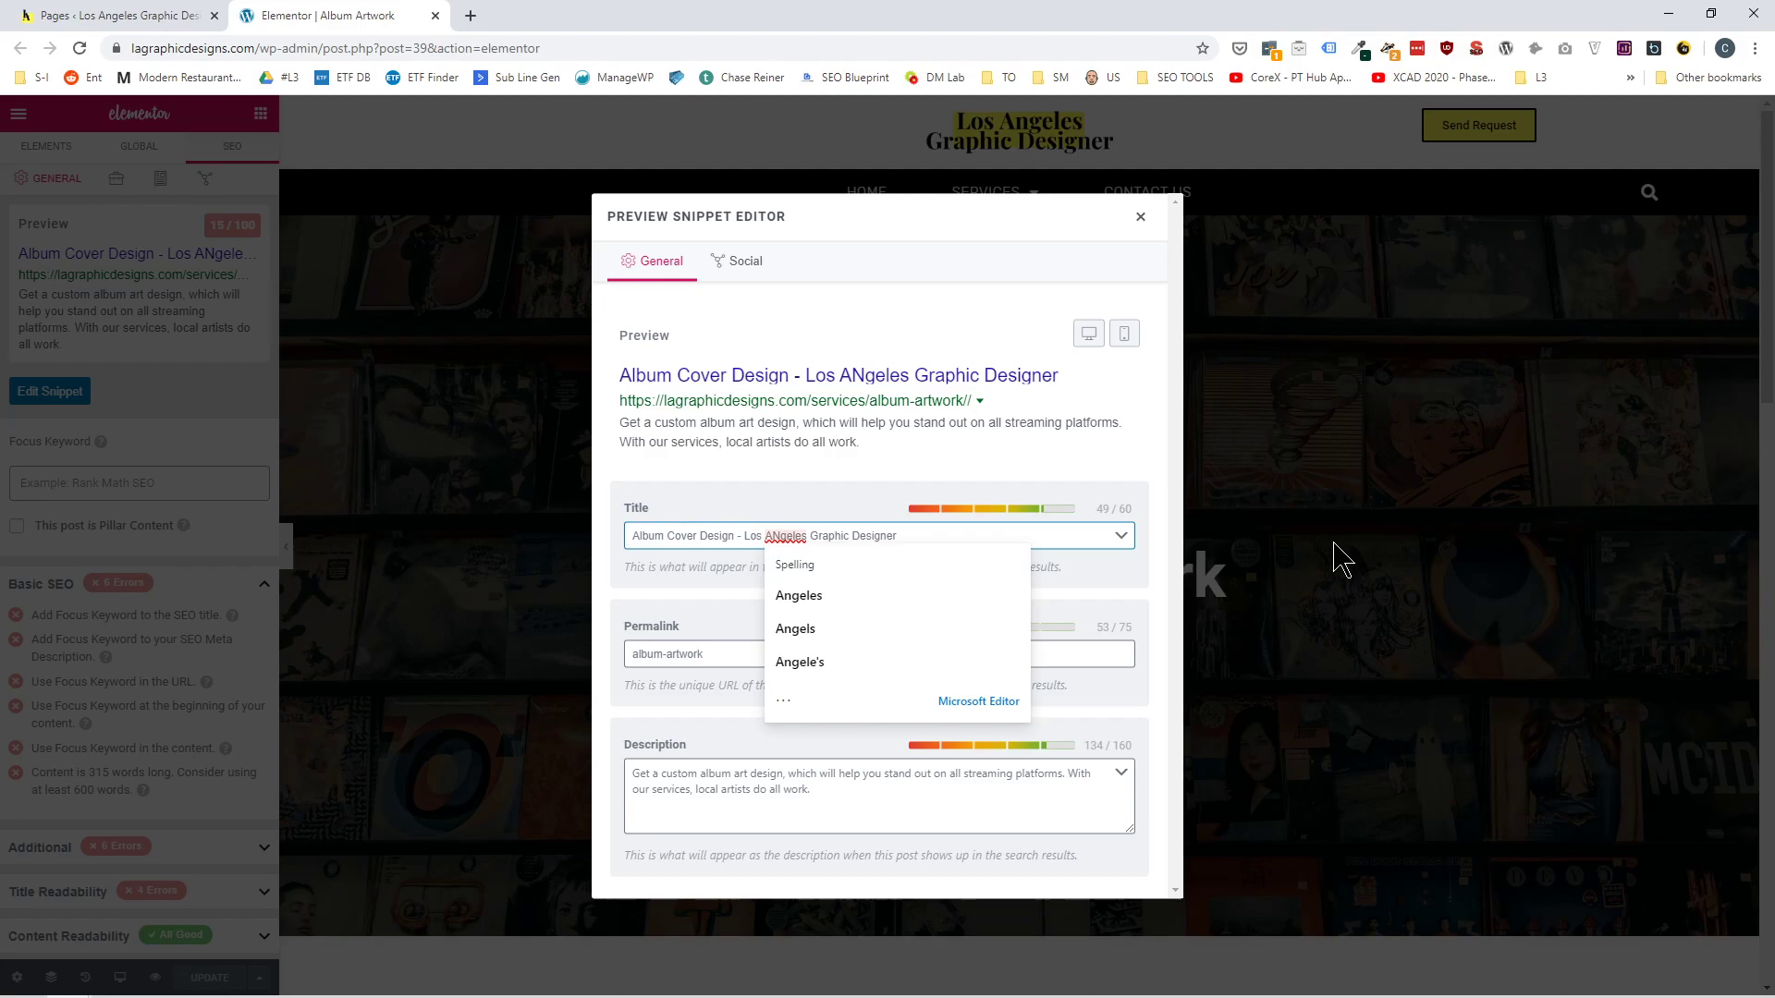
key(BackSpace)
text(n)
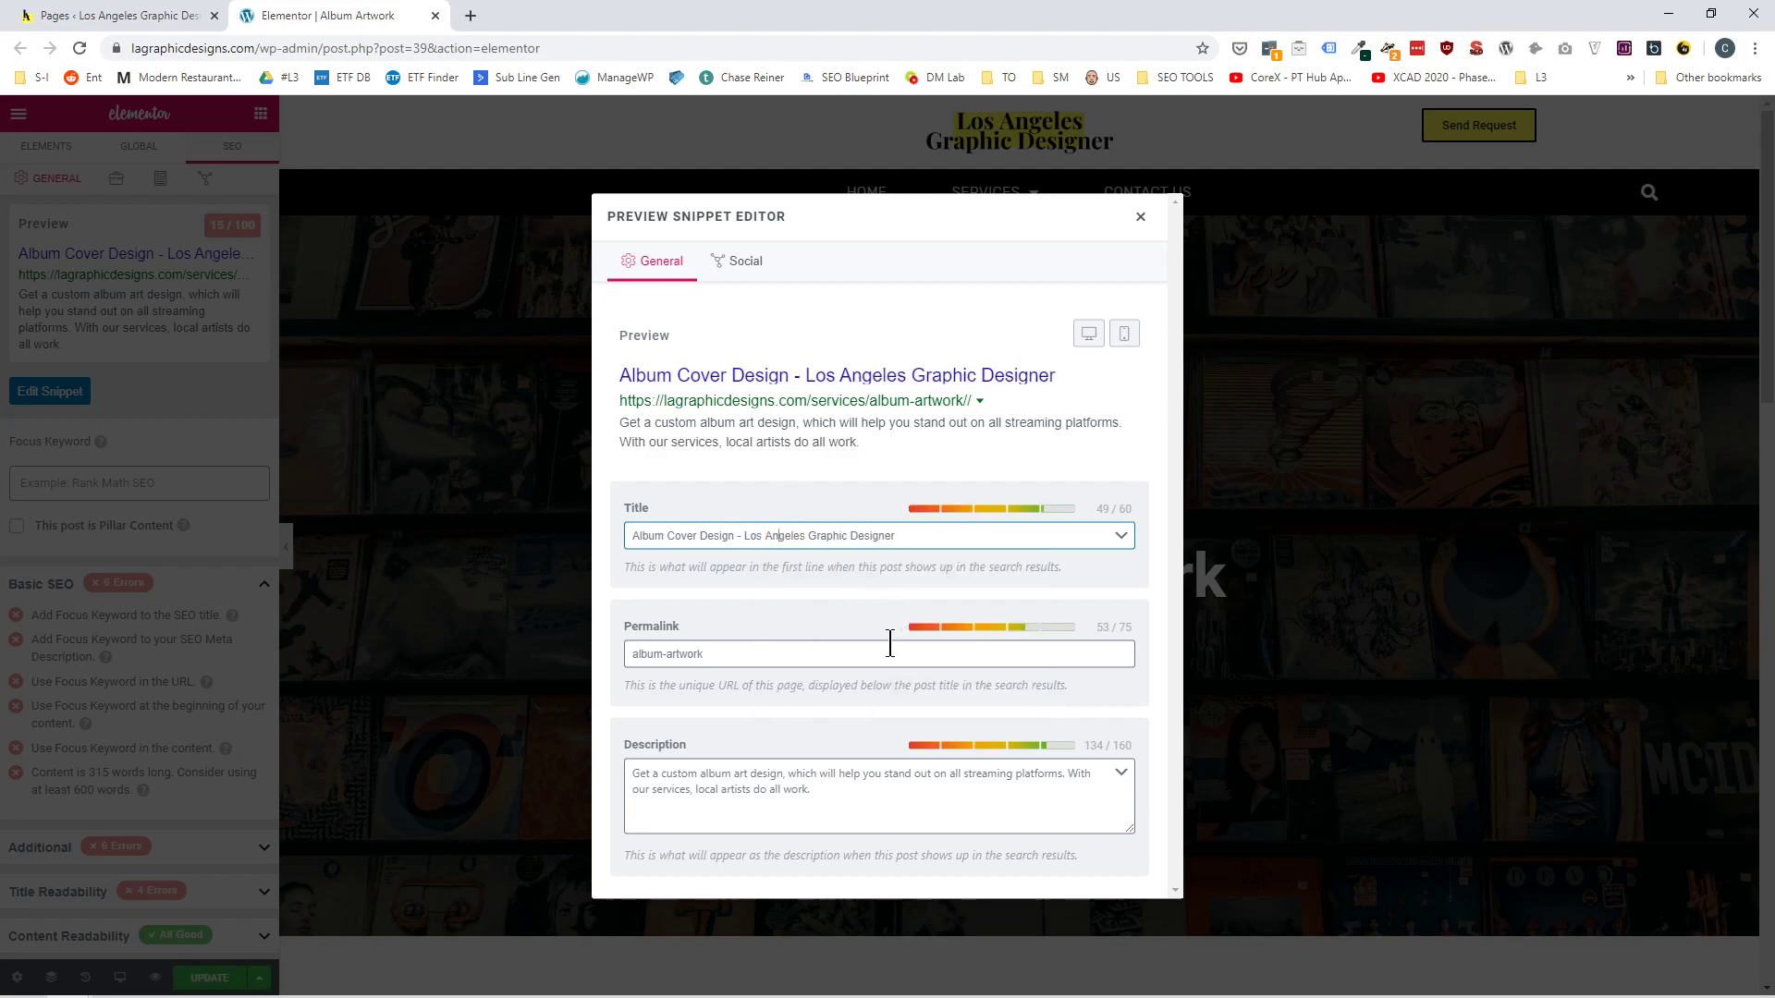
click(1138, 221)
click(203, 977)
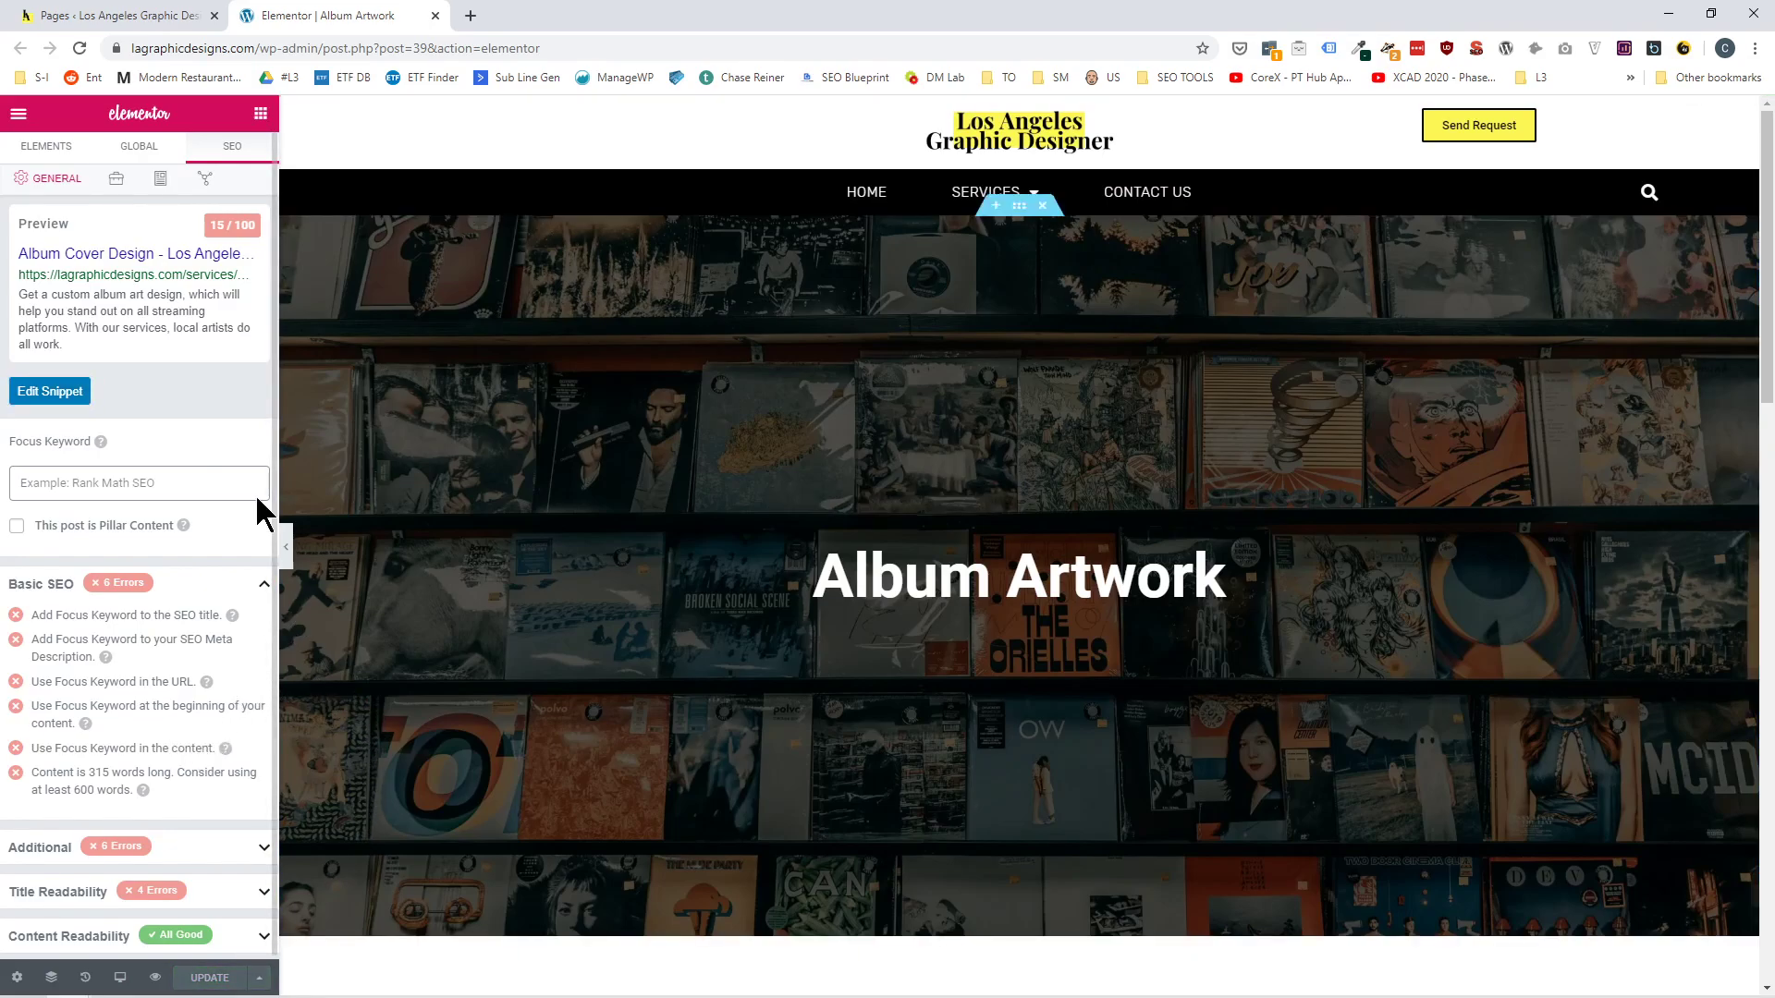
Exit Elementor to the WordPress dashboard and bring up the list of all posts.
click(19, 116)
click(98, 652)
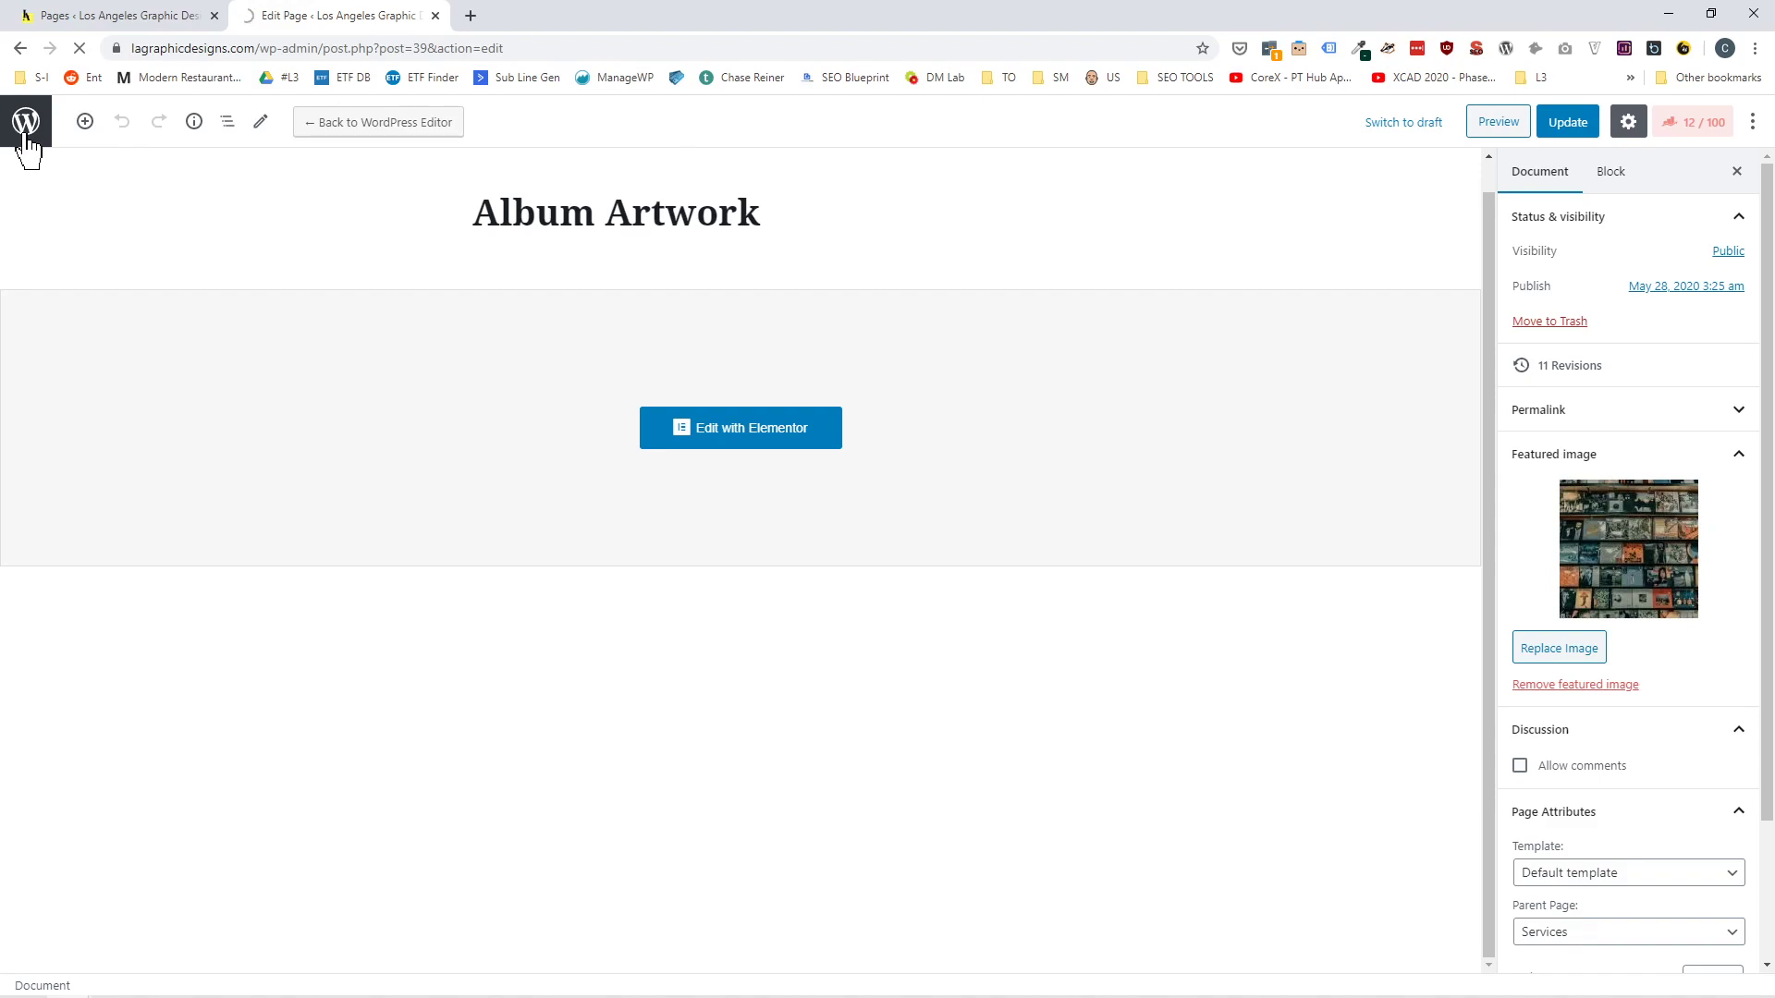
mouse_move(66, 199)
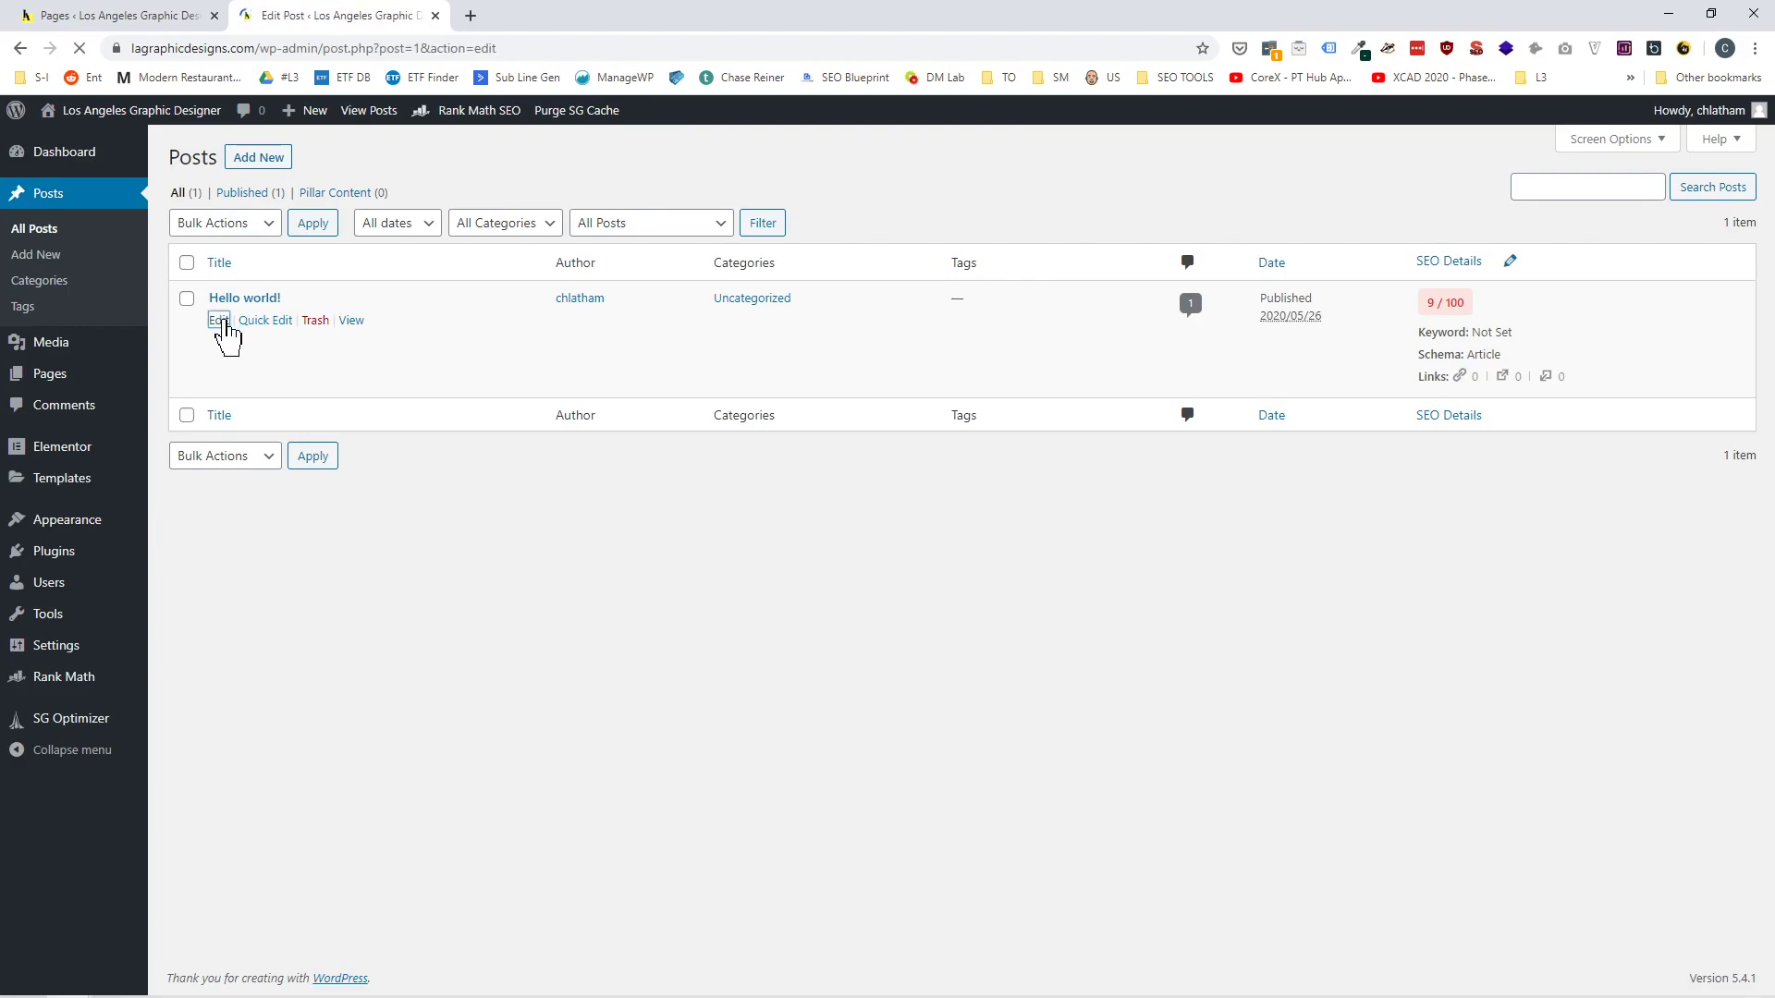
key(alt+Left)
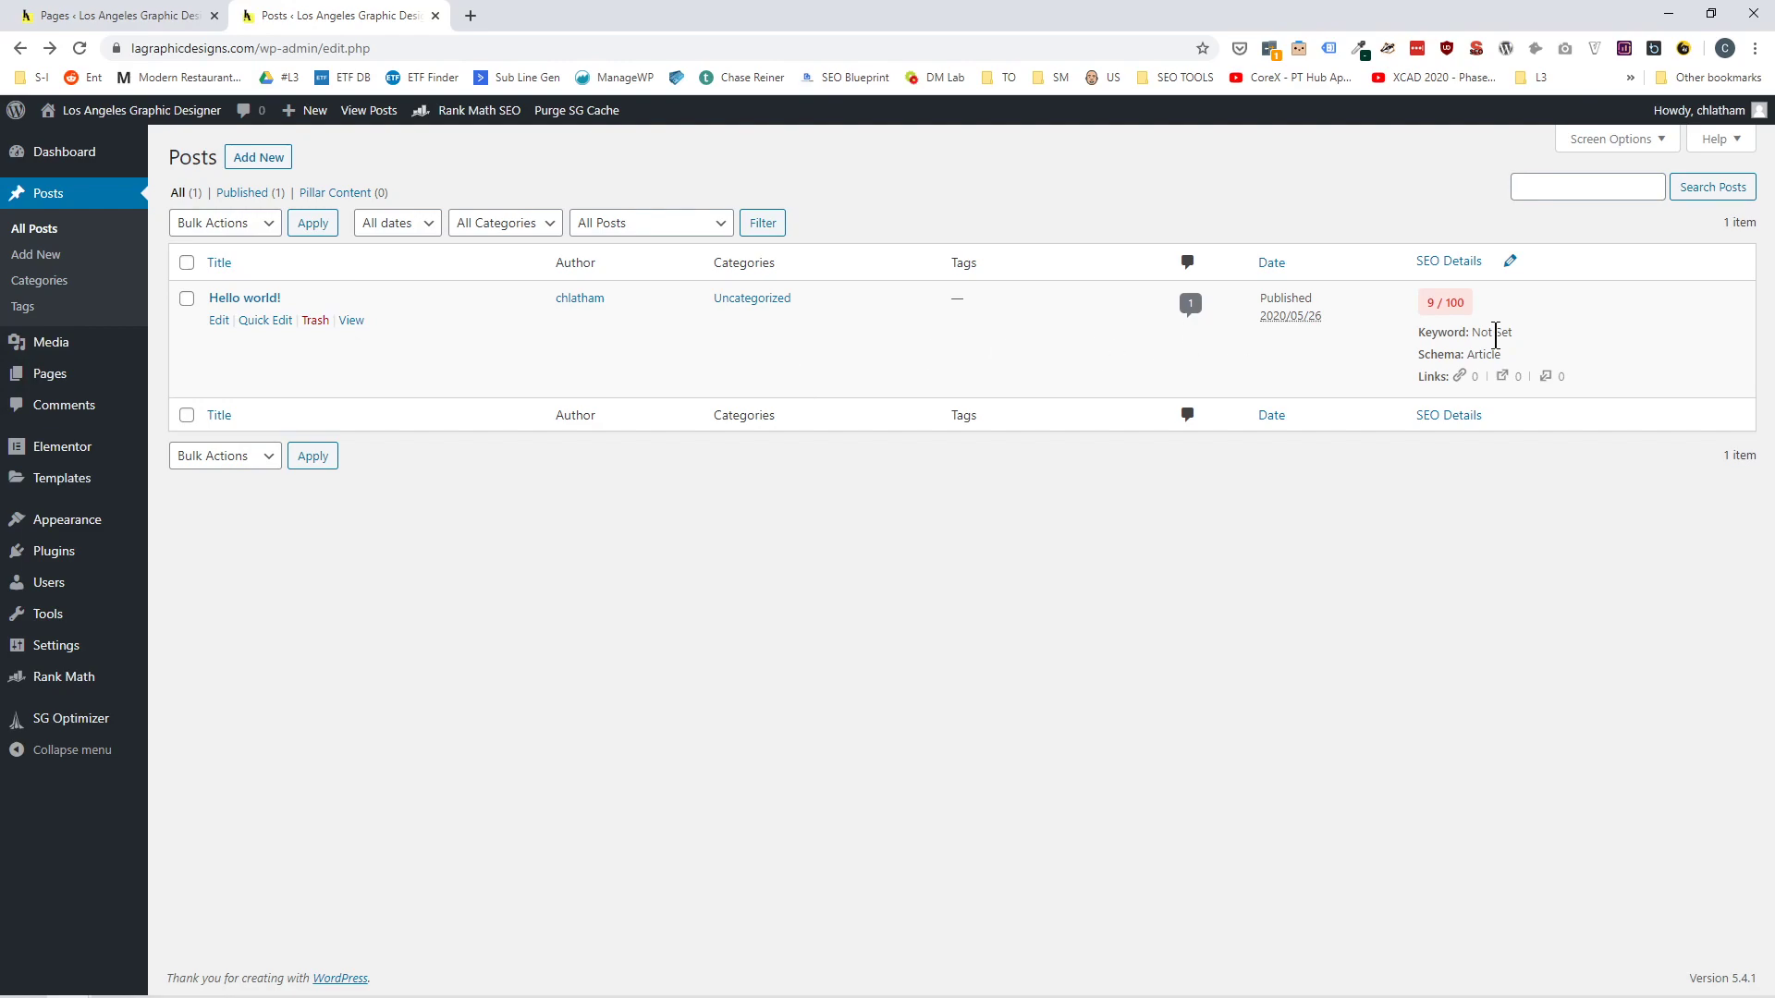
Look at the inline focus keyword editing in the posts list, cancel it, and open the "Hello world!" post for editing.
click(1510, 261)
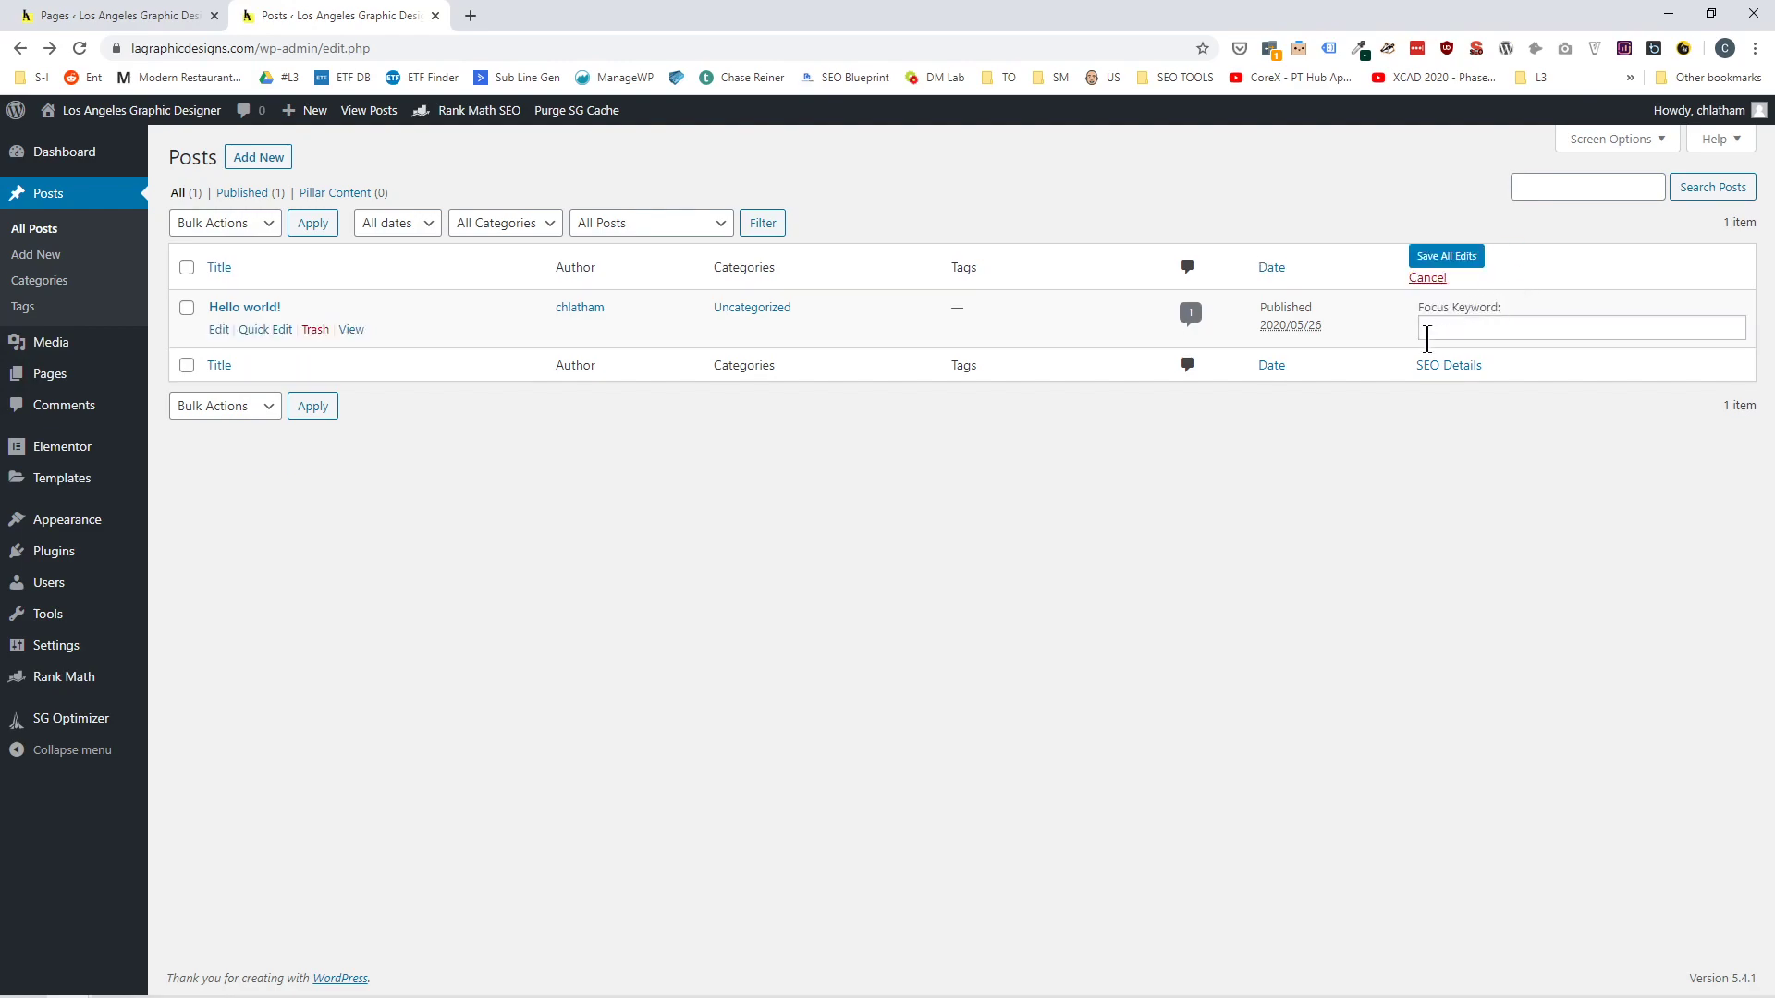
click(1427, 278)
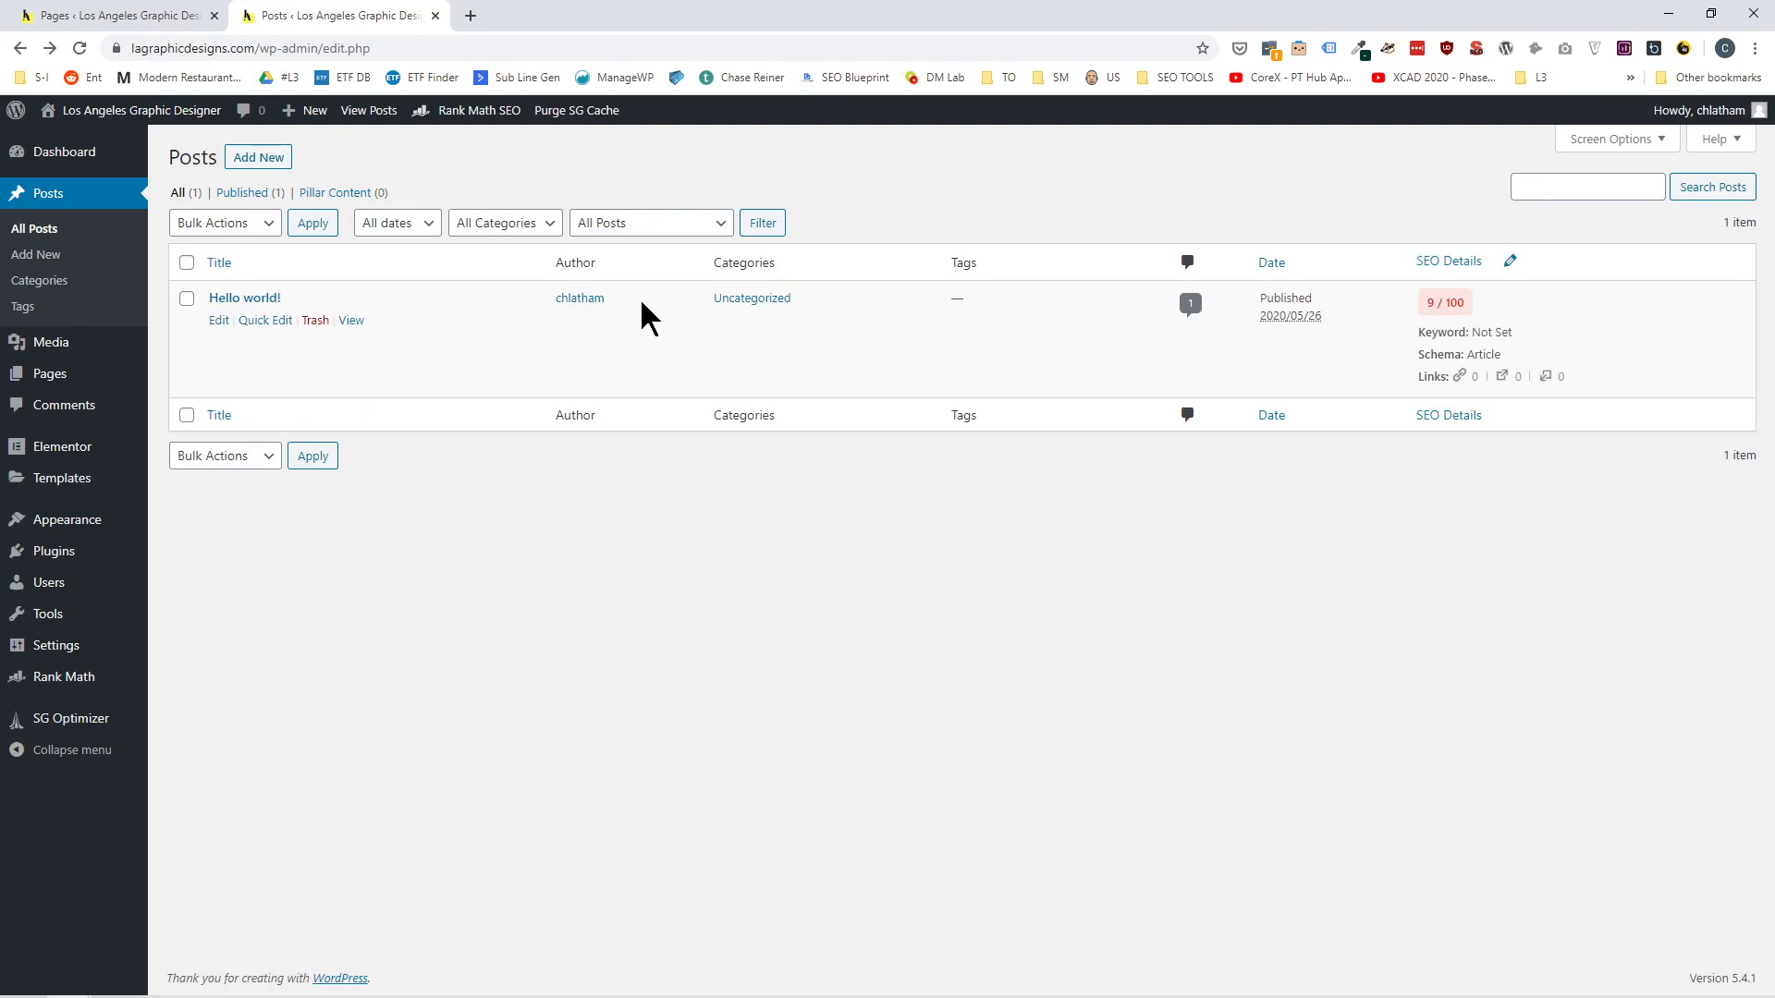
click(220, 321)
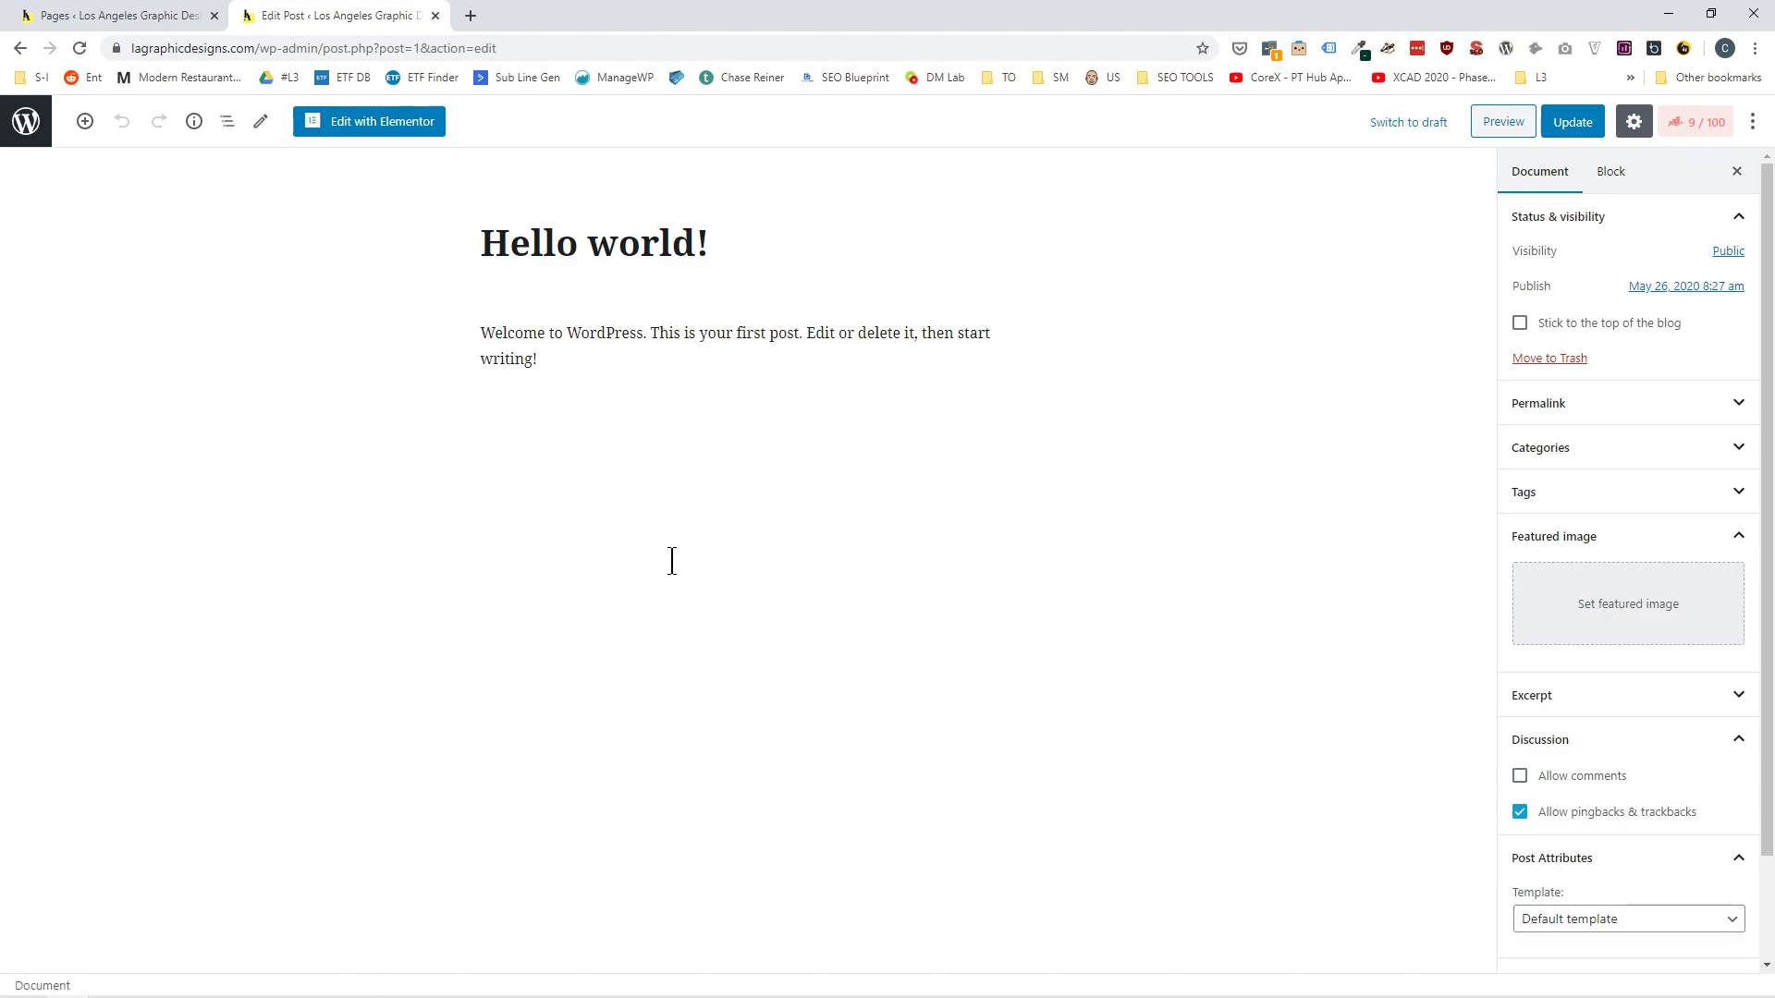
Open the post's Rank Math settings and review its snippet editor fields and Basic SEO checks.
click(1696, 124)
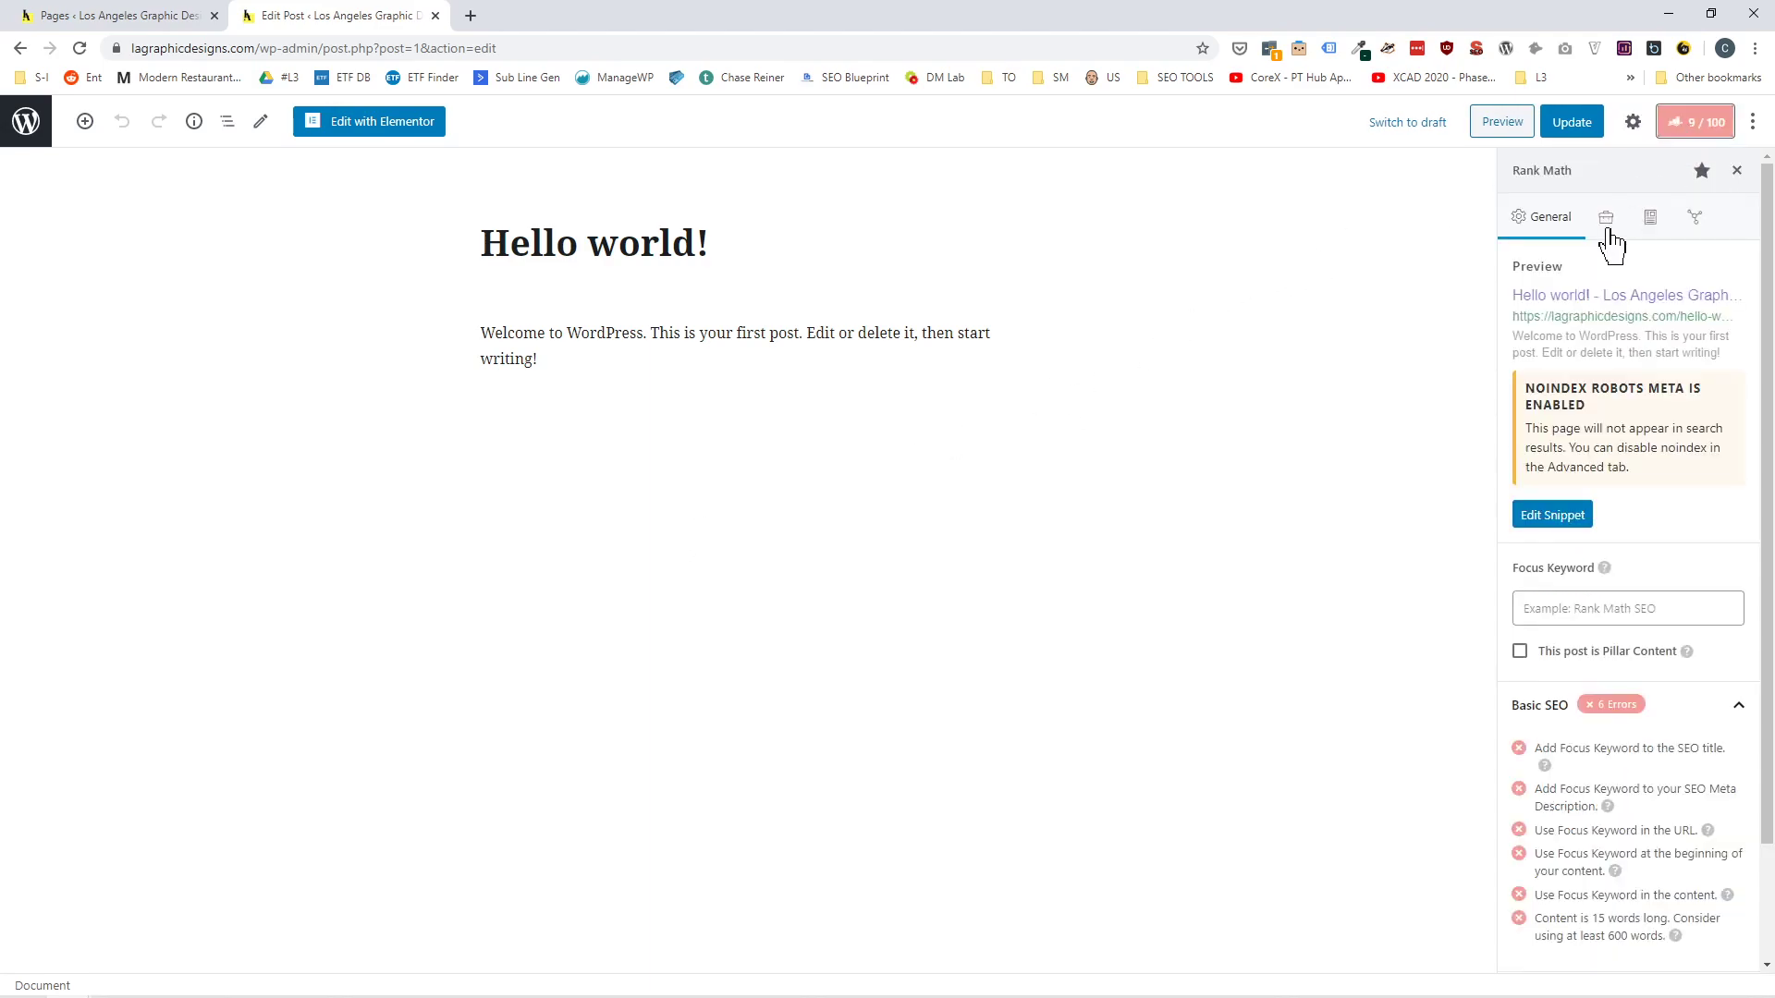
click(1551, 519)
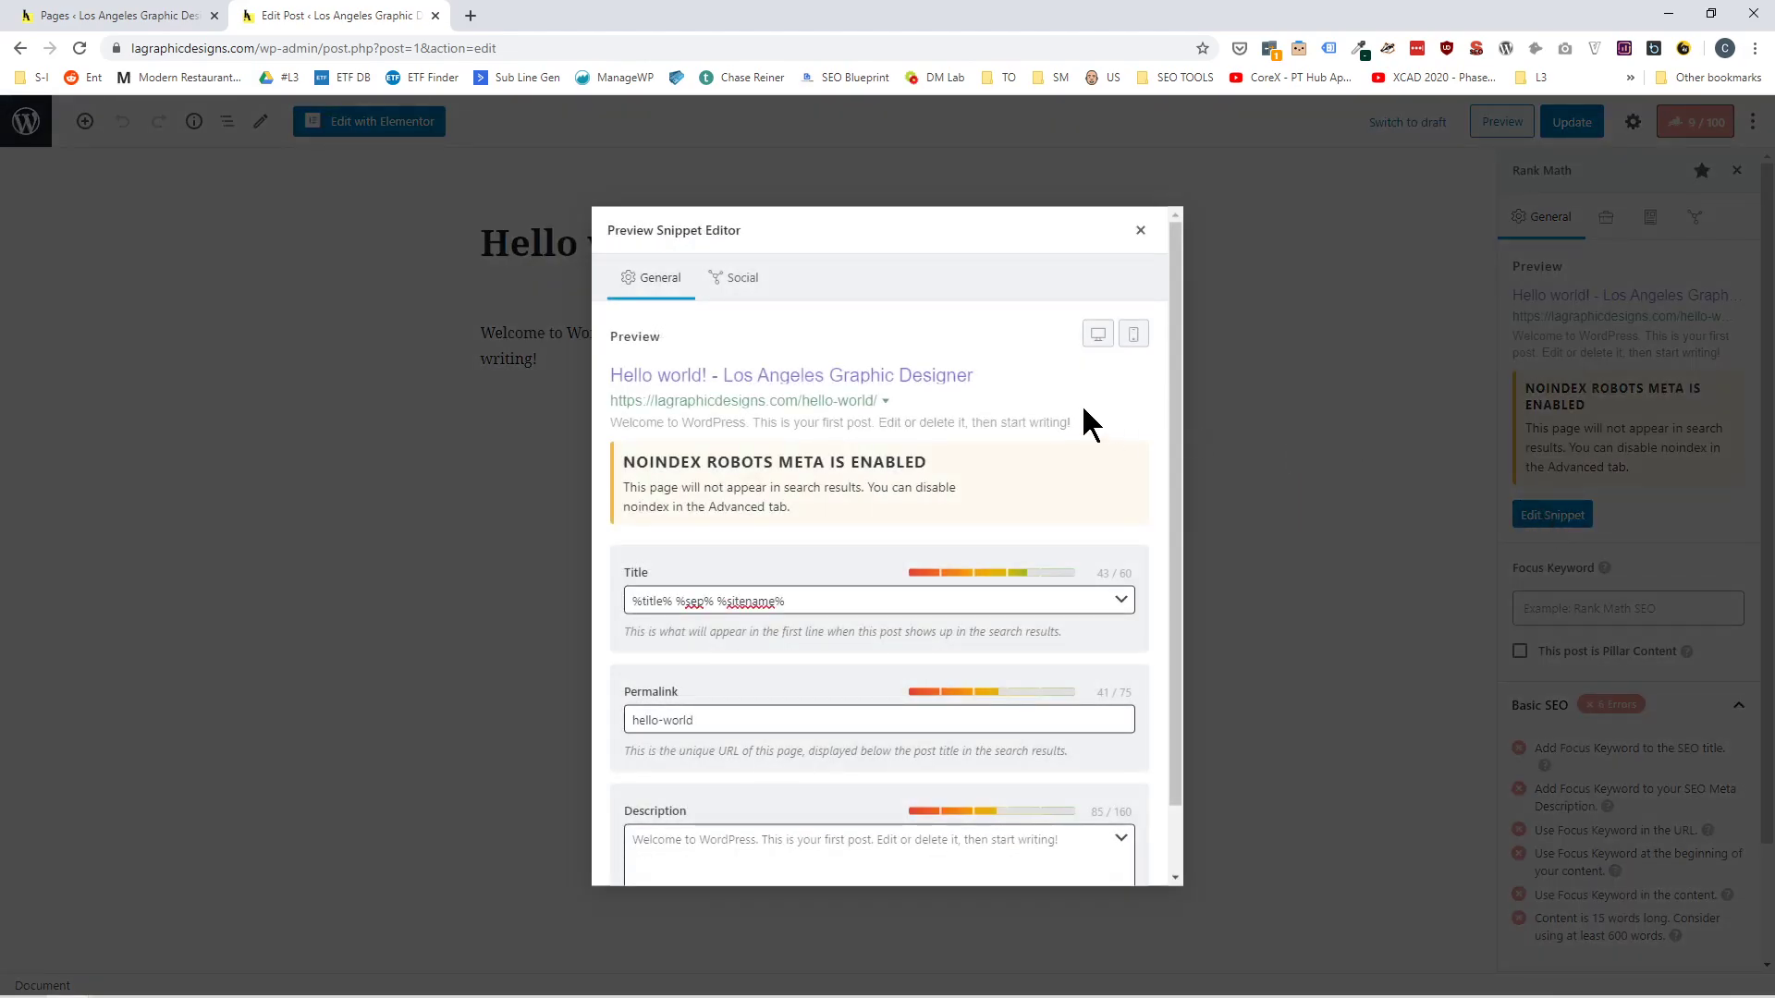
scroll(752, 624, down, 1)
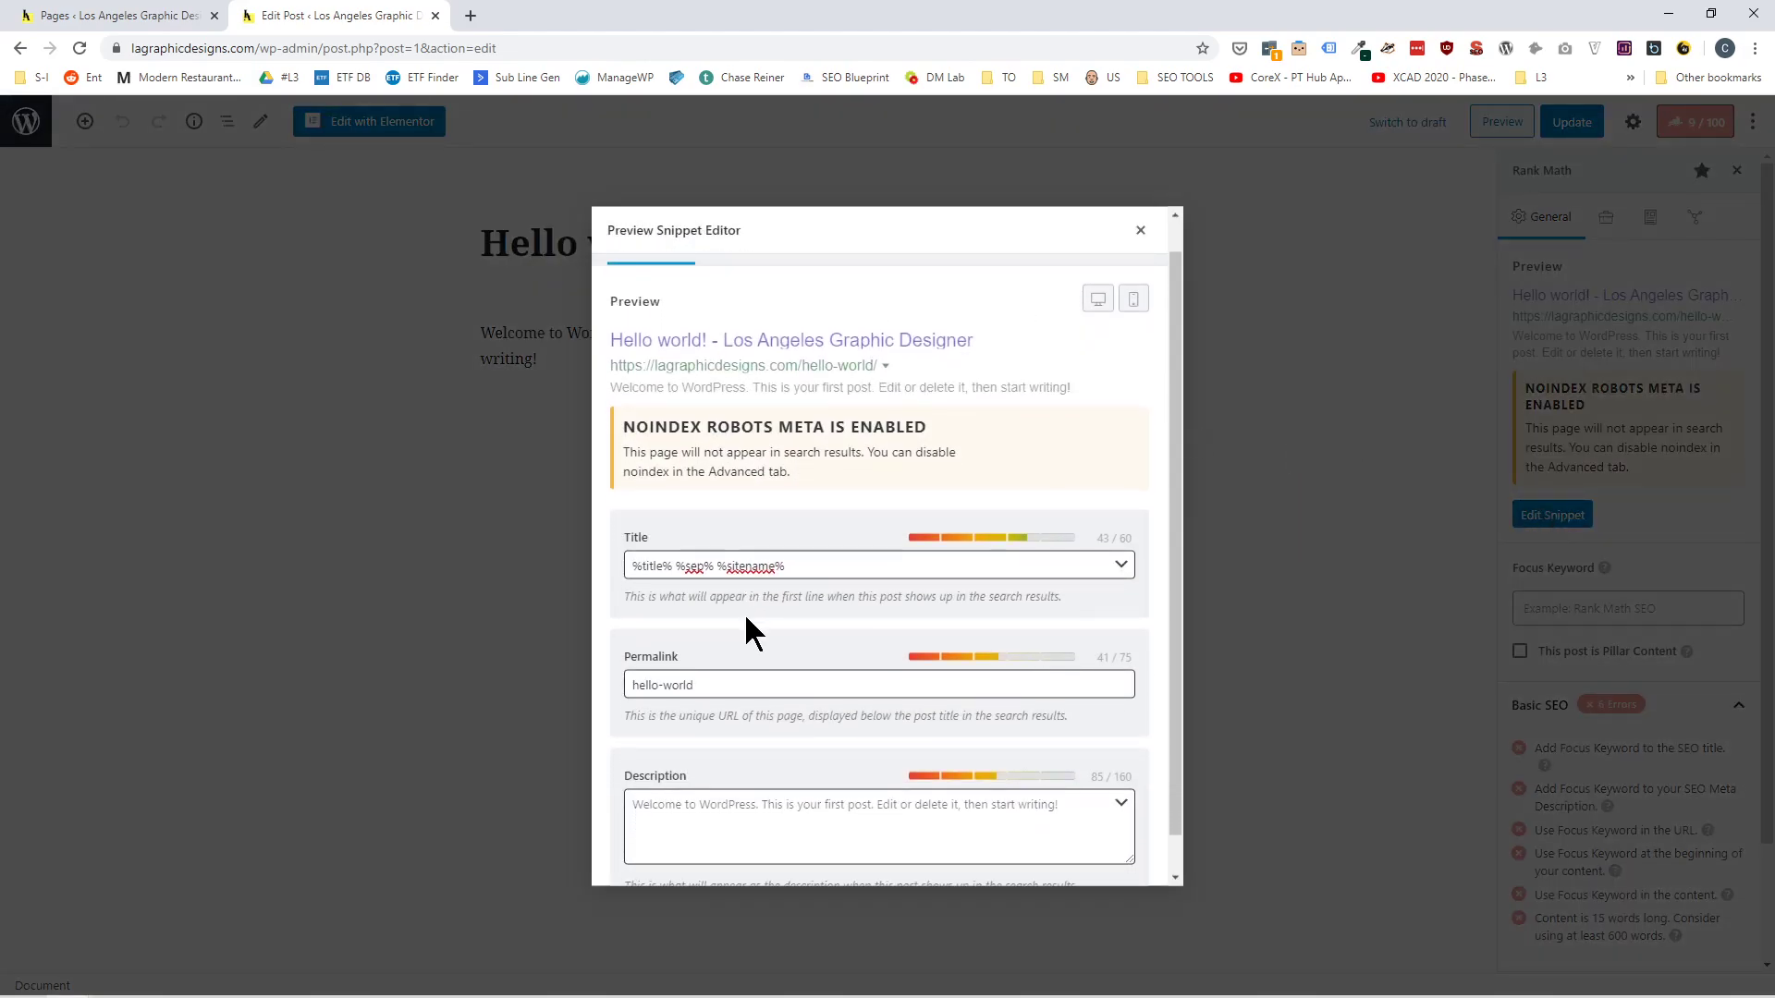
scroll(924, 324, up, 1)
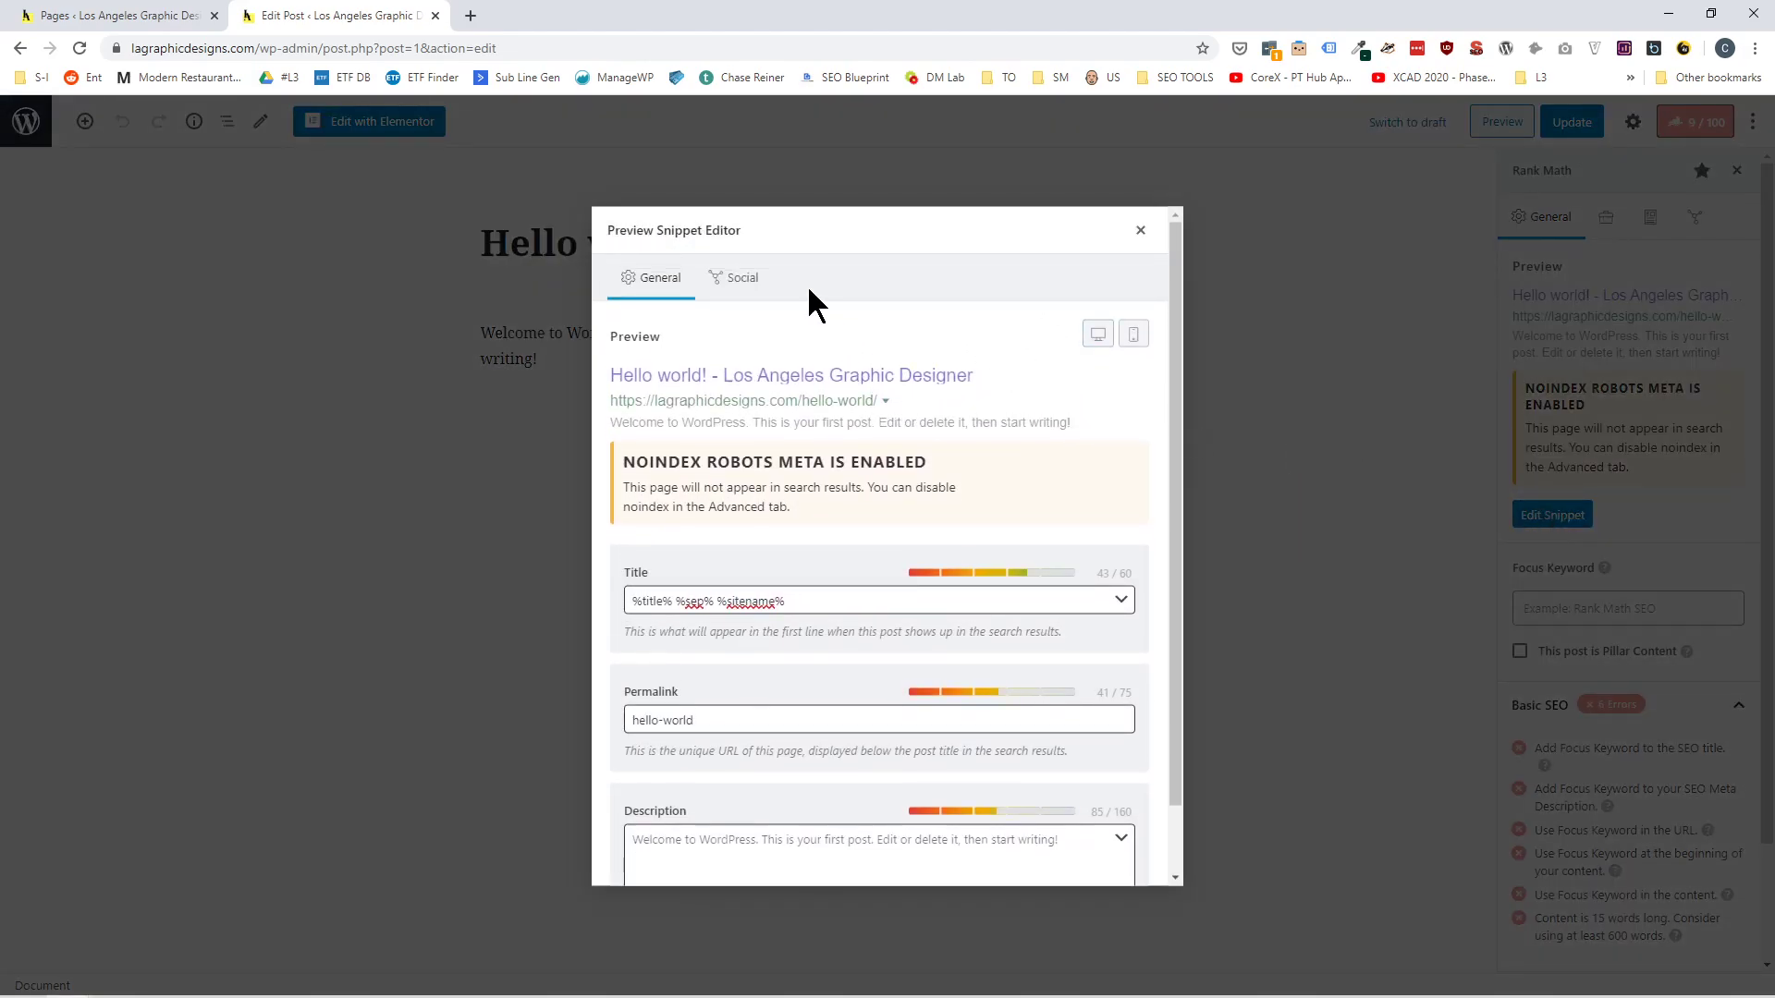
click(1139, 233)
scroll(1629, 574, down, 3)
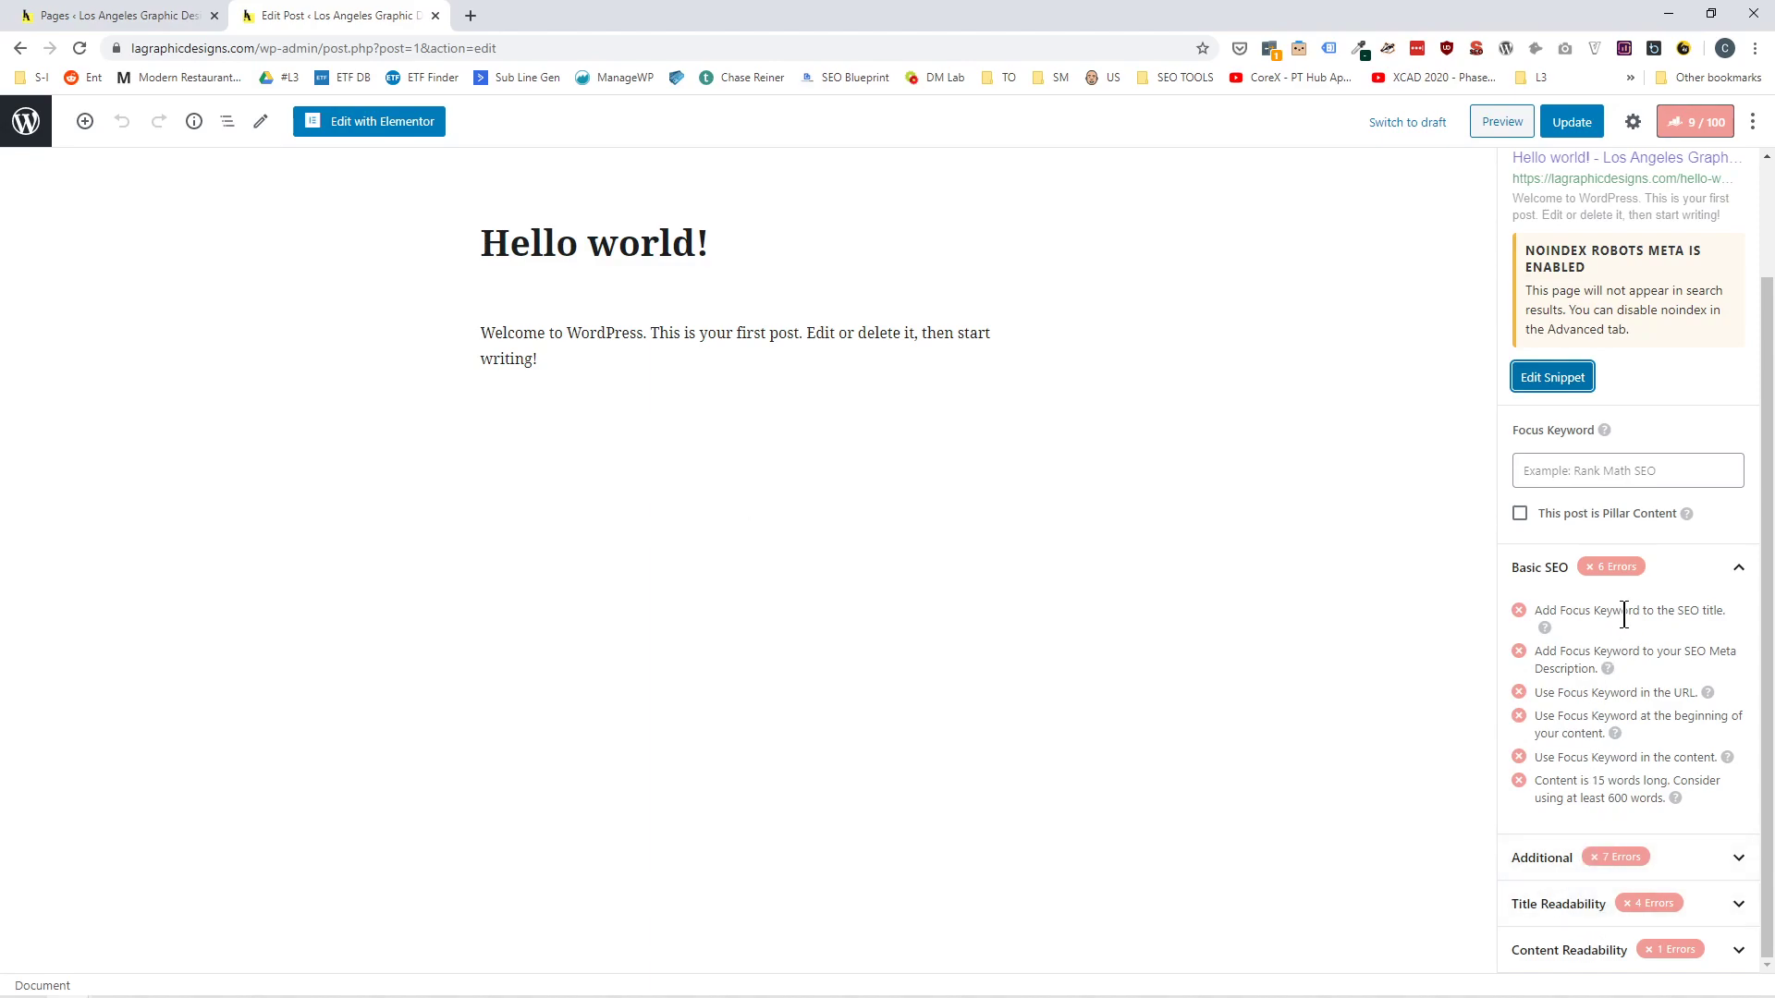
scroll(1625, 617, up, 2)
Review the post's advanced robots meta and schema settings, and look at its social media preview.
click(1609, 218)
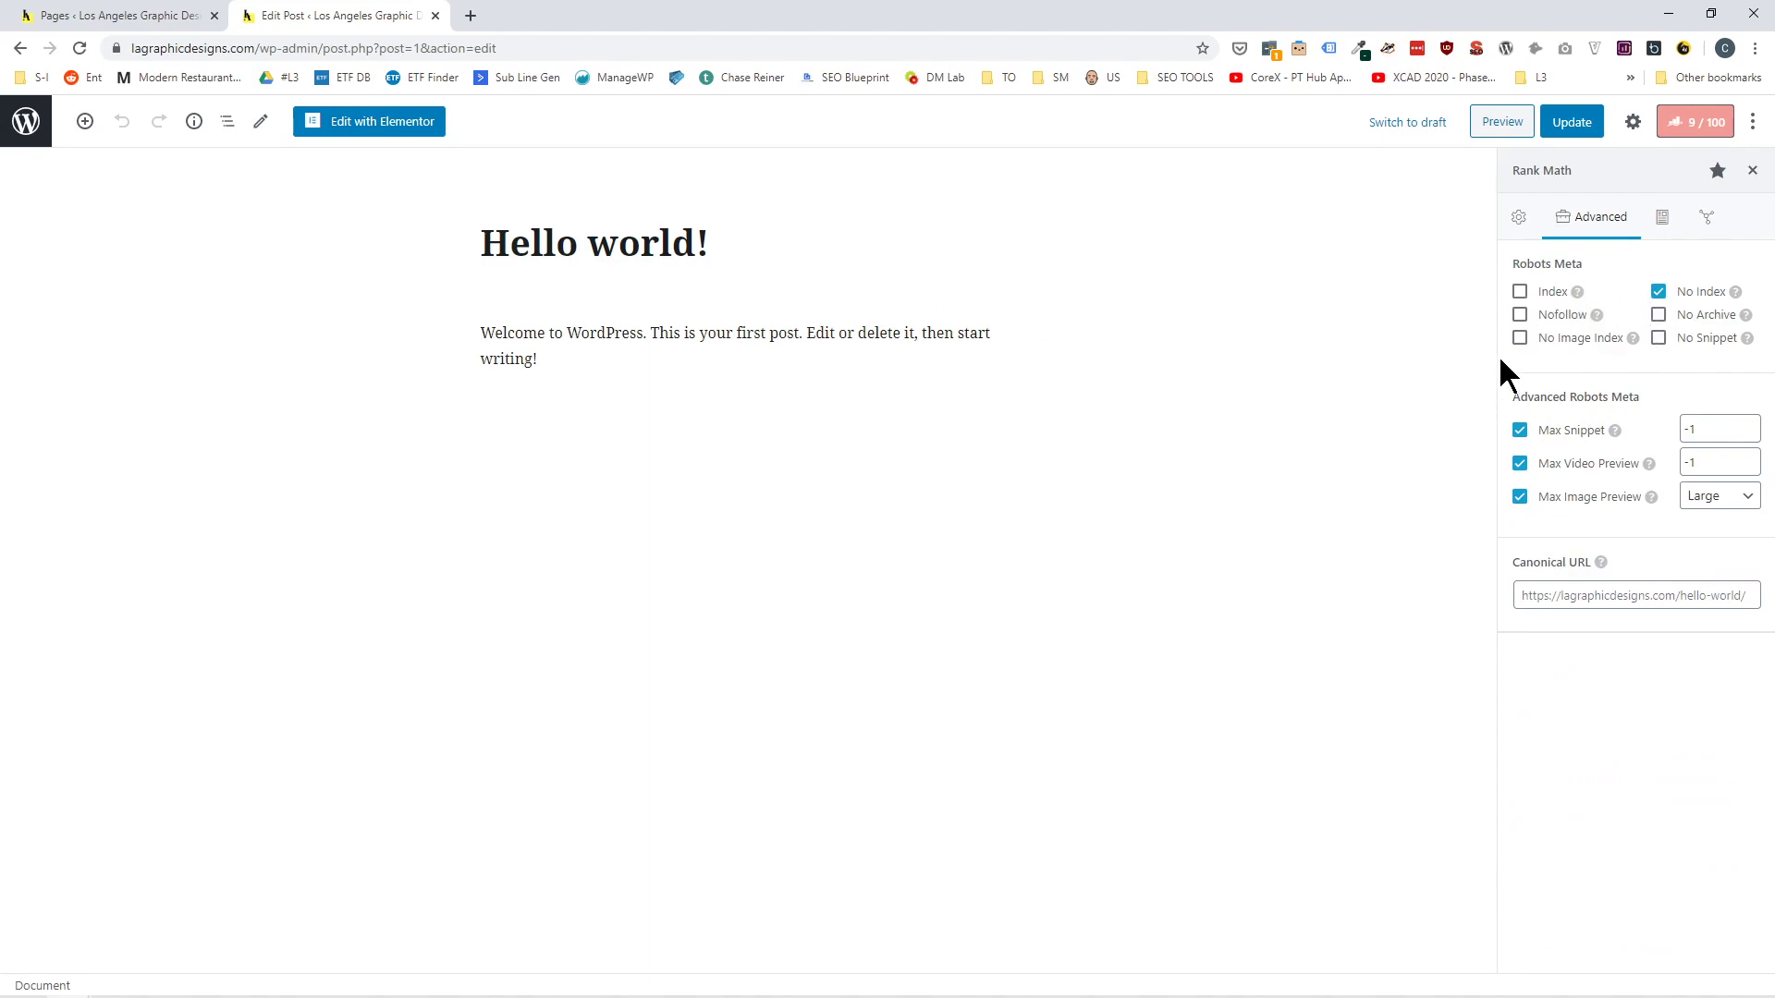
click(1662, 219)
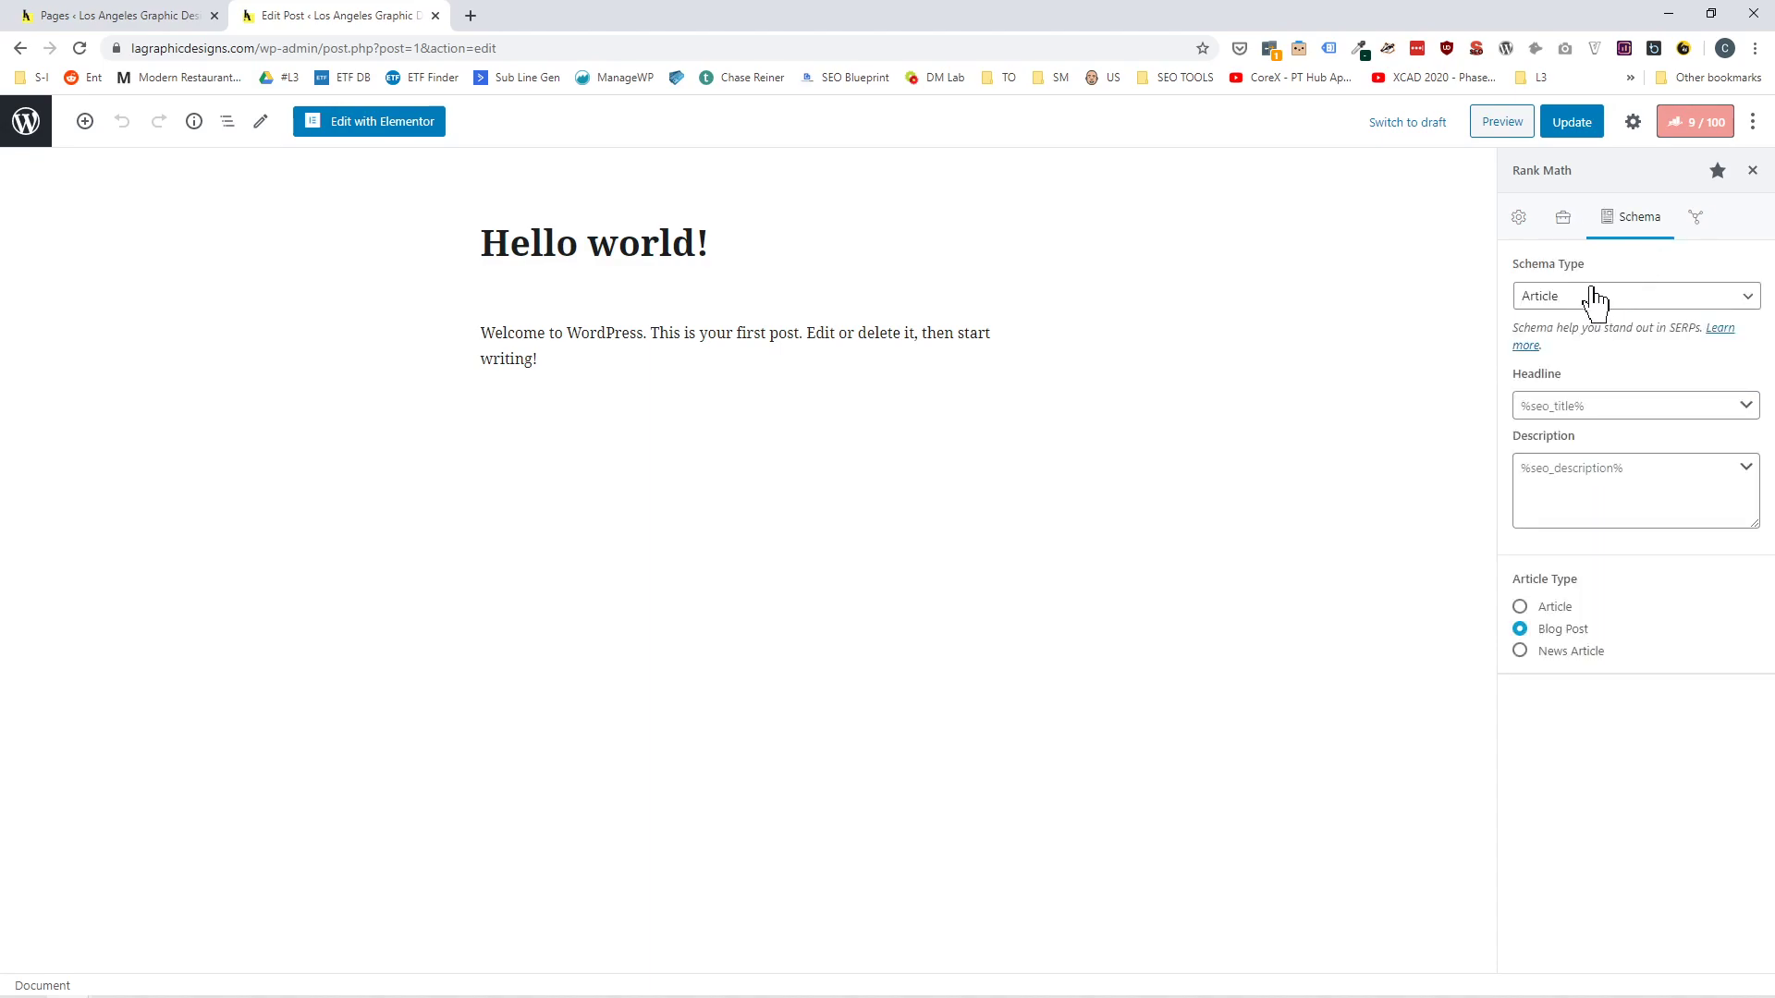
click(1694, 220)
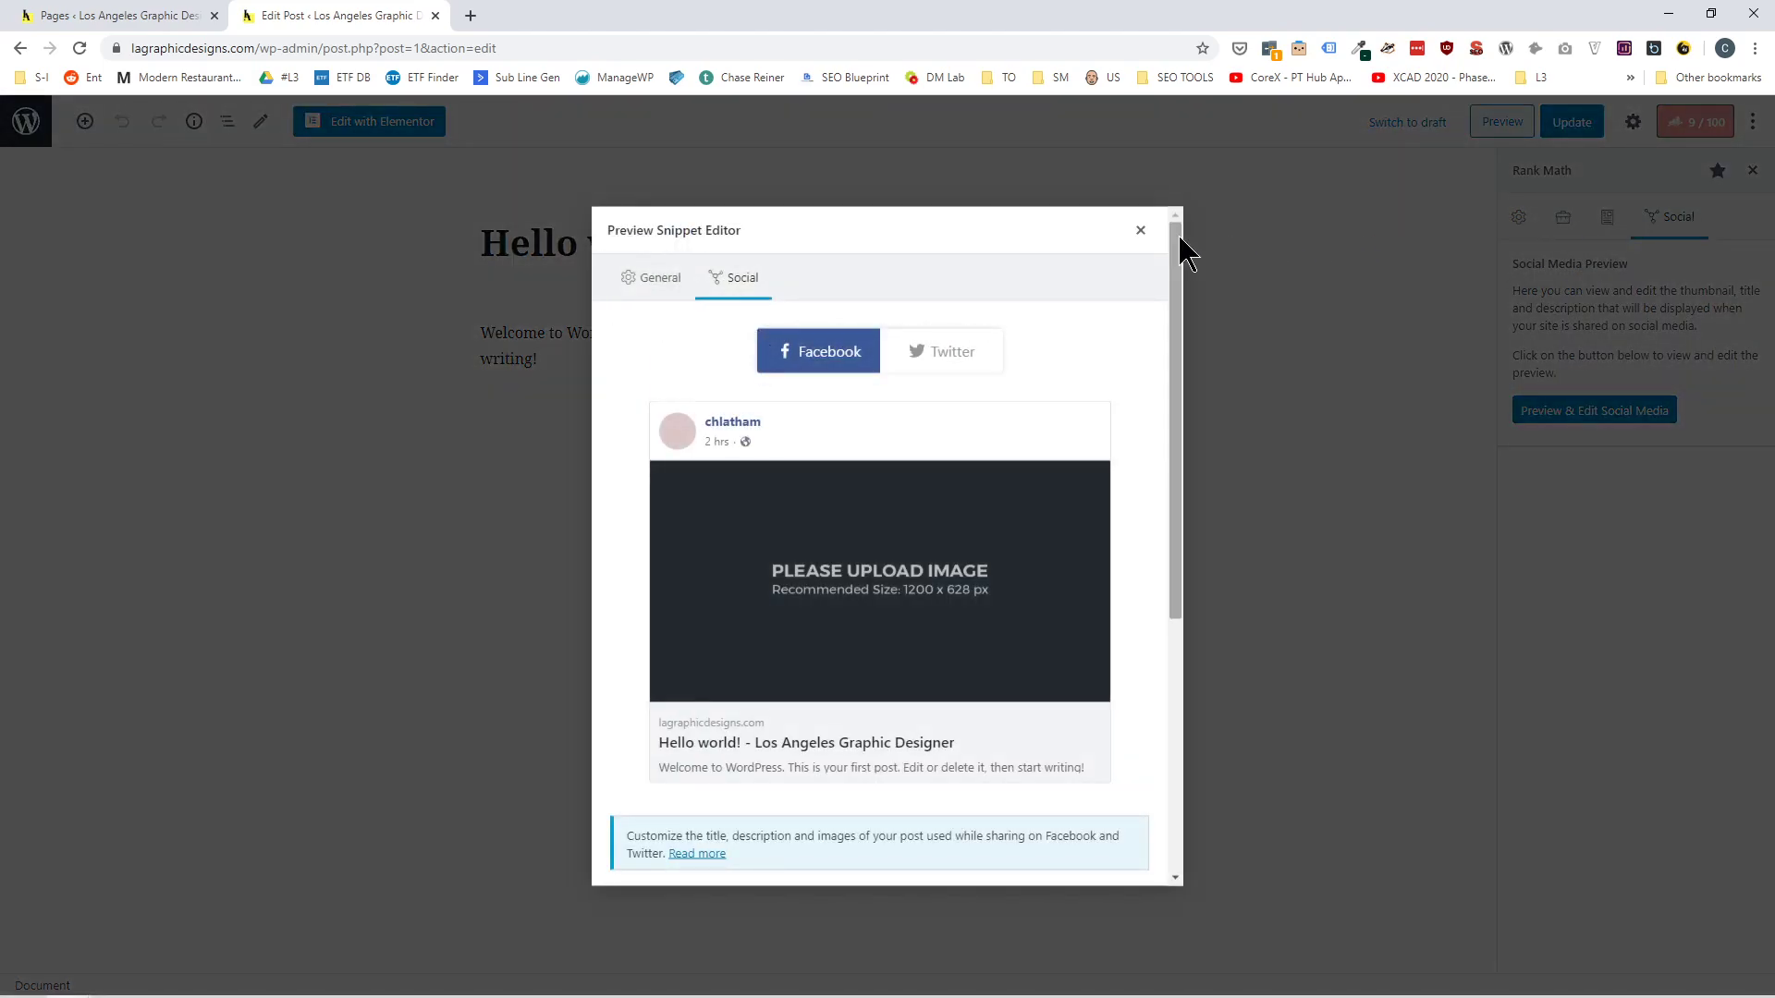
click(1140, 231)
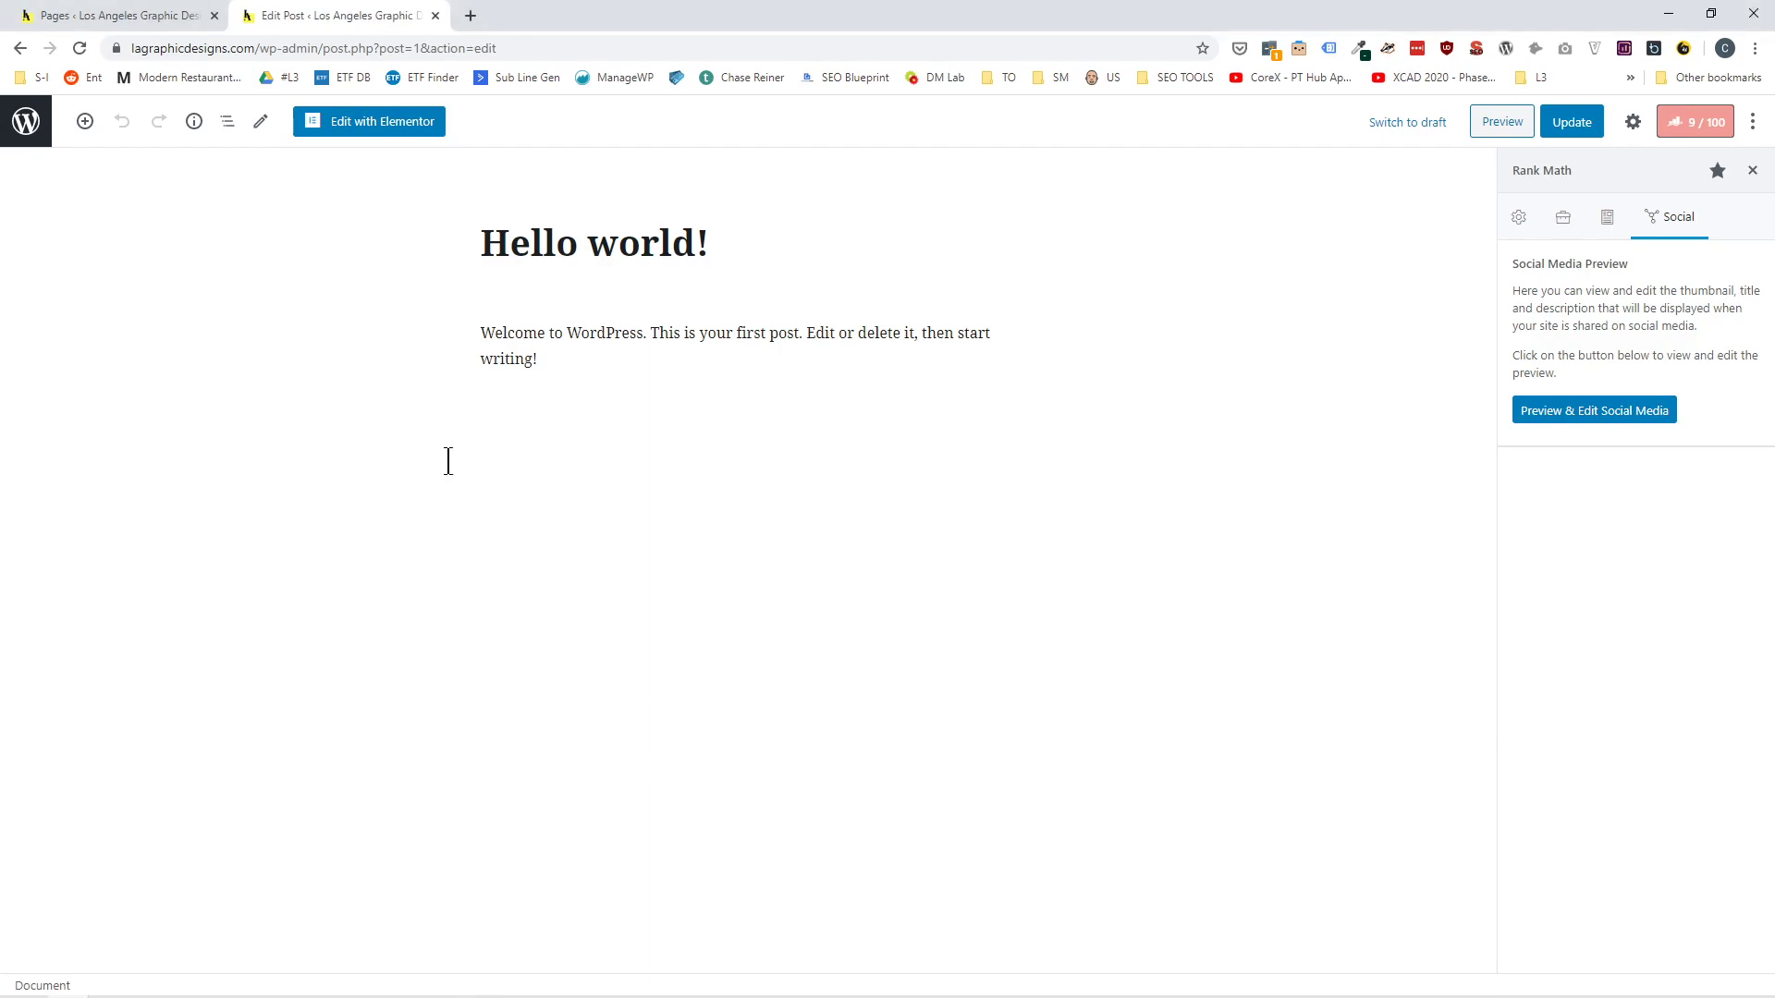
Exit the post editor, bring up the list of all pages, and view the front page in a new tab.
click(25, 124)
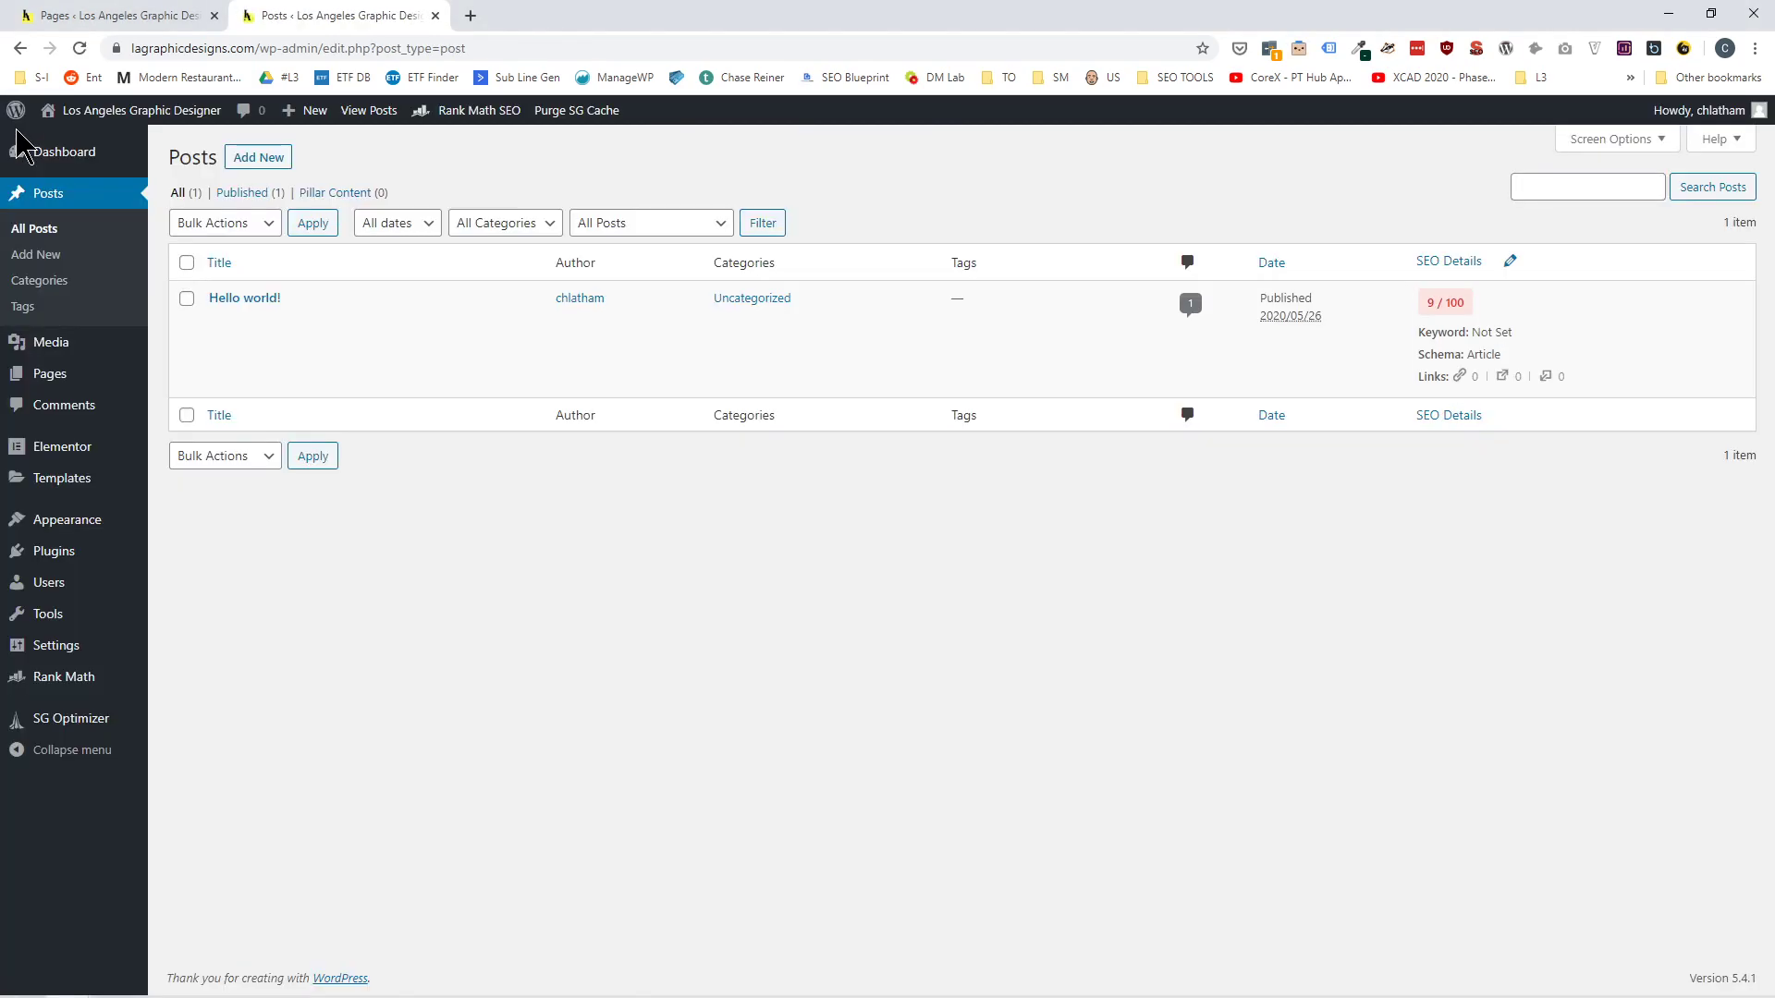
mouse_move(21, 144)
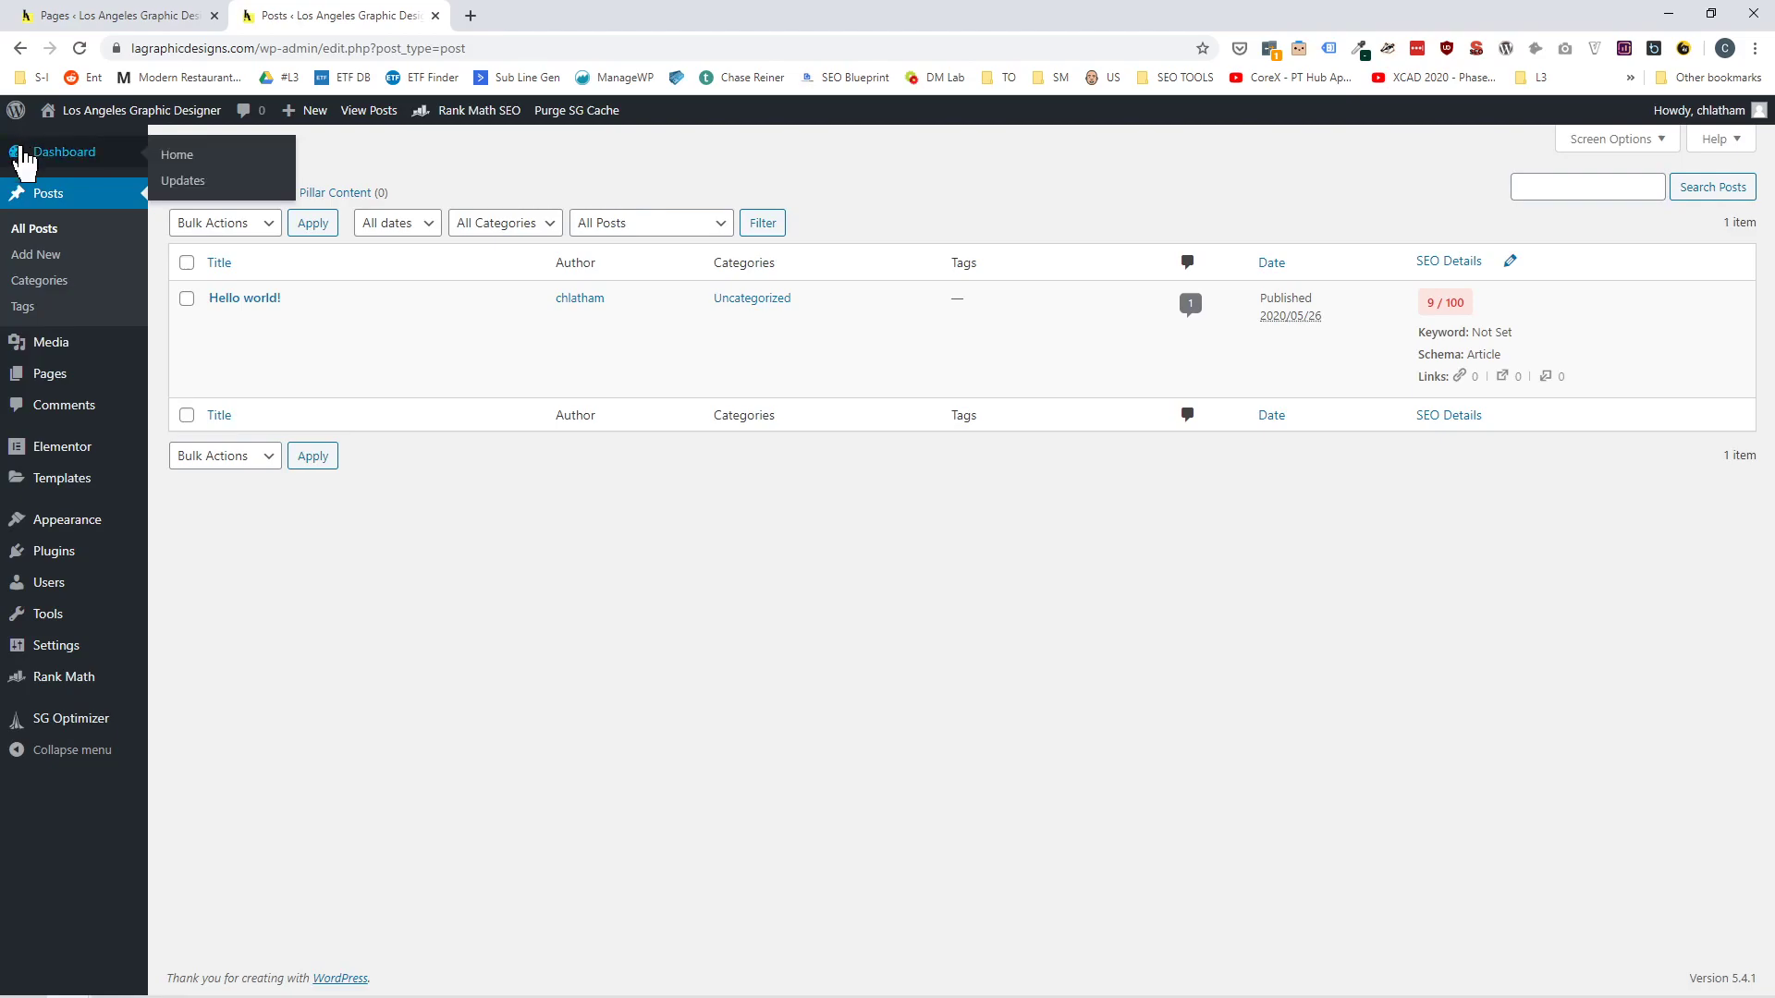
mouse_move(78, 389)
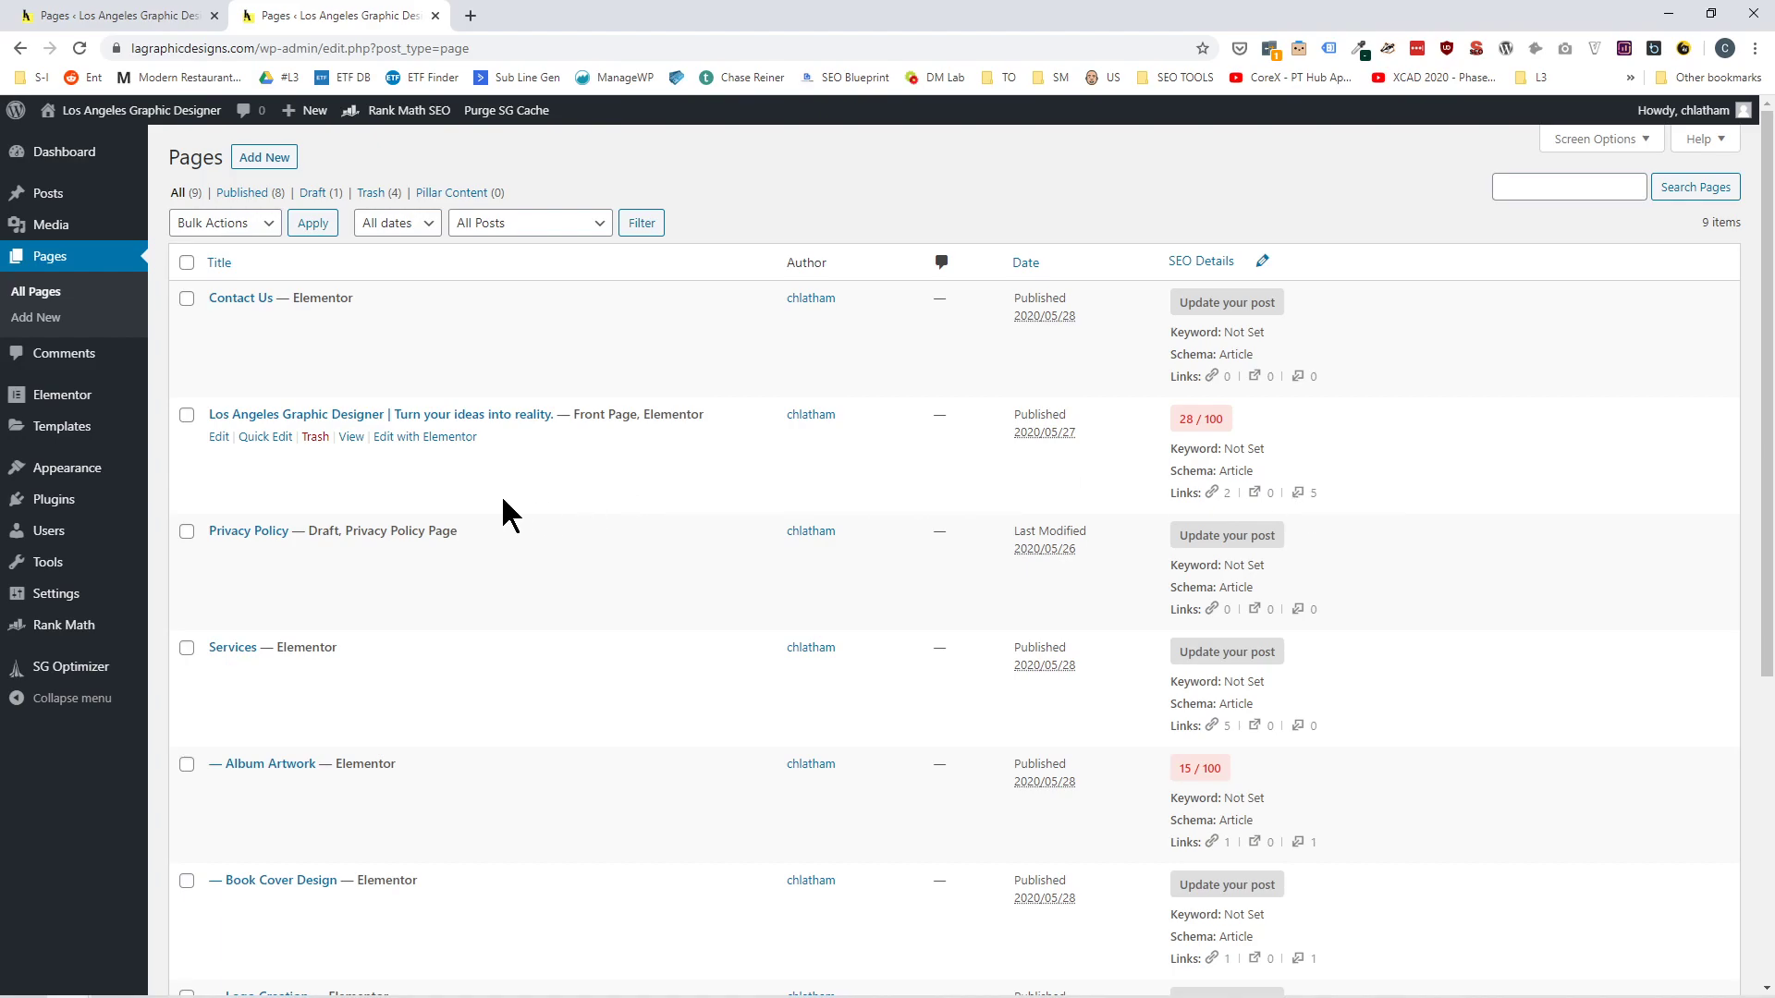
click(352, 437)
right_click(352, 438)
click(393, 445)
click(526, 19)
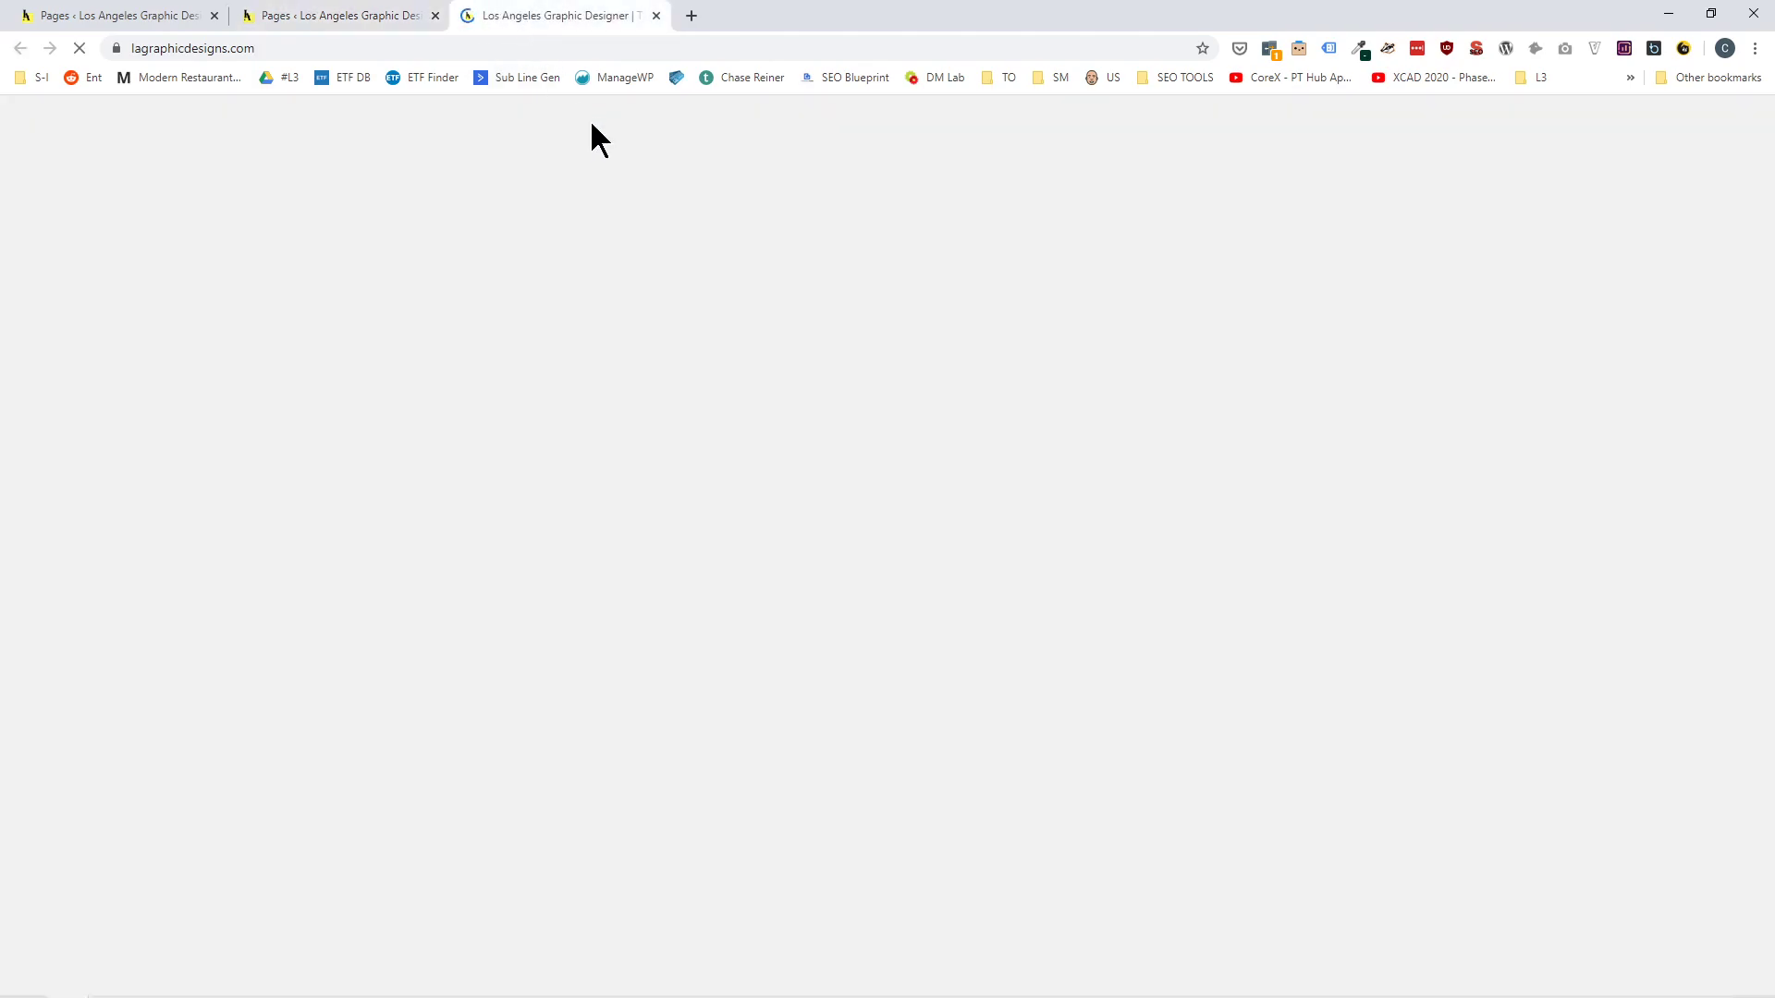
Follow the book cover design link in the home page's Services section, return, and find the logo design service link.
scroll(931, 559, down, 10)
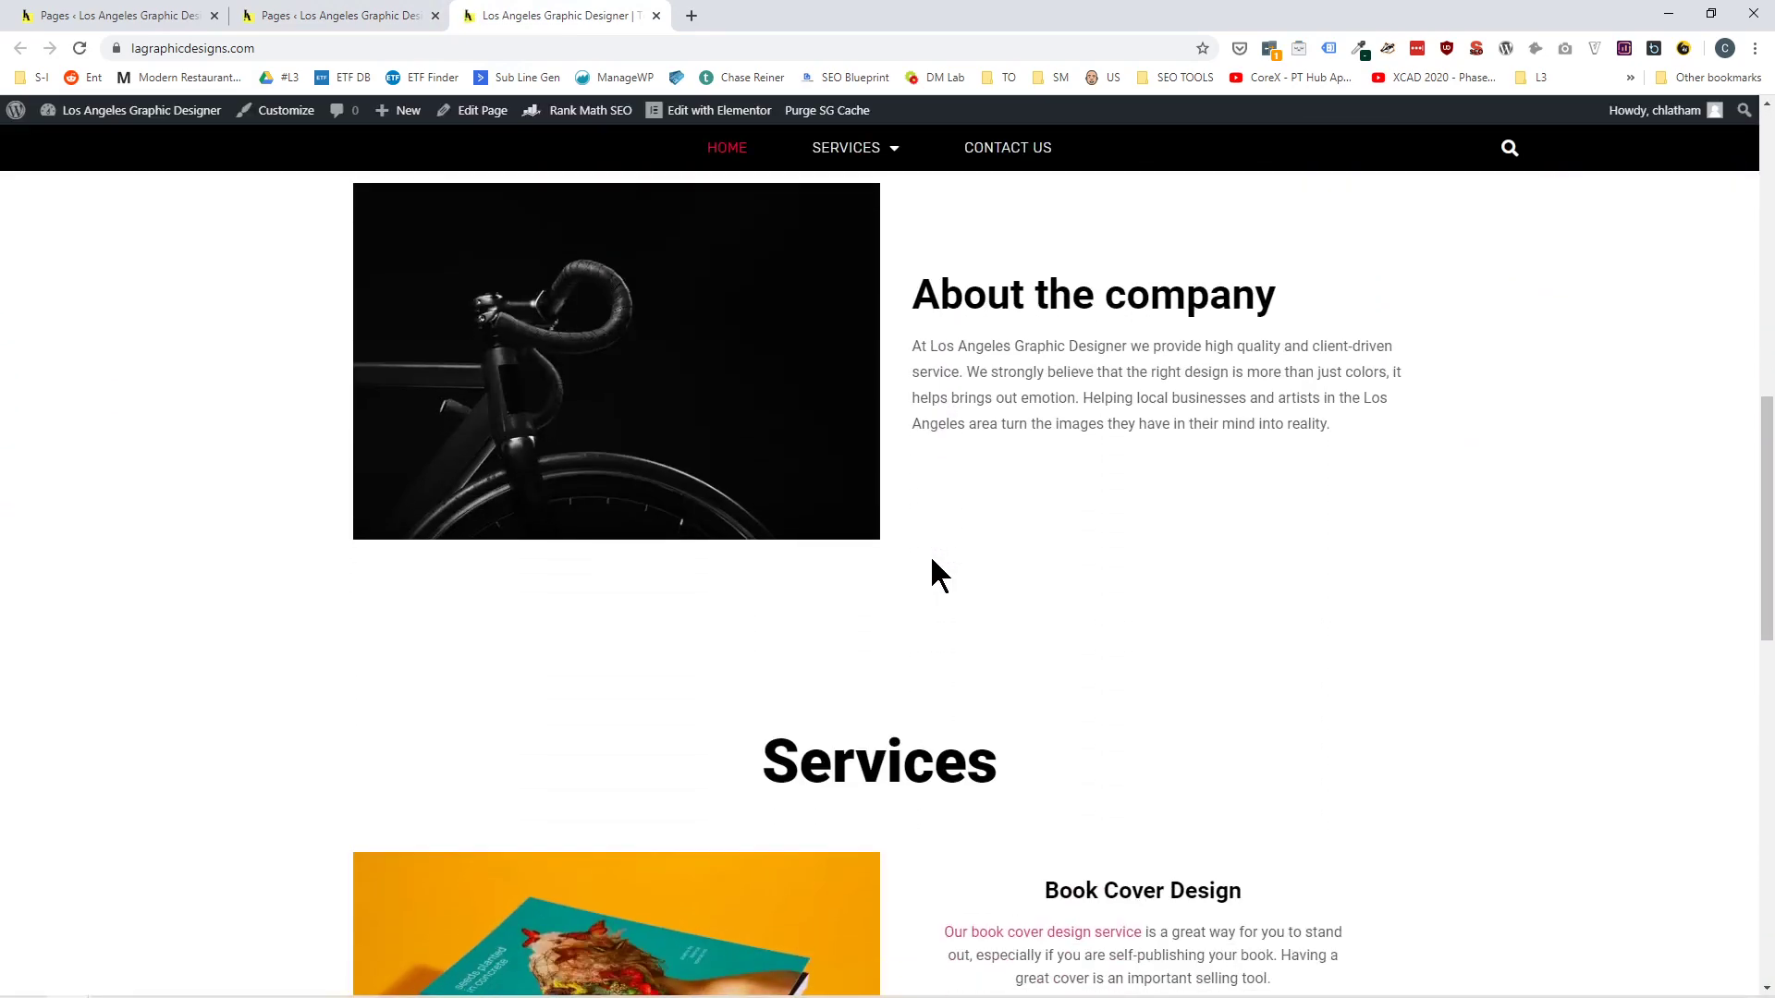
scroll(1066, 738, down, 3)
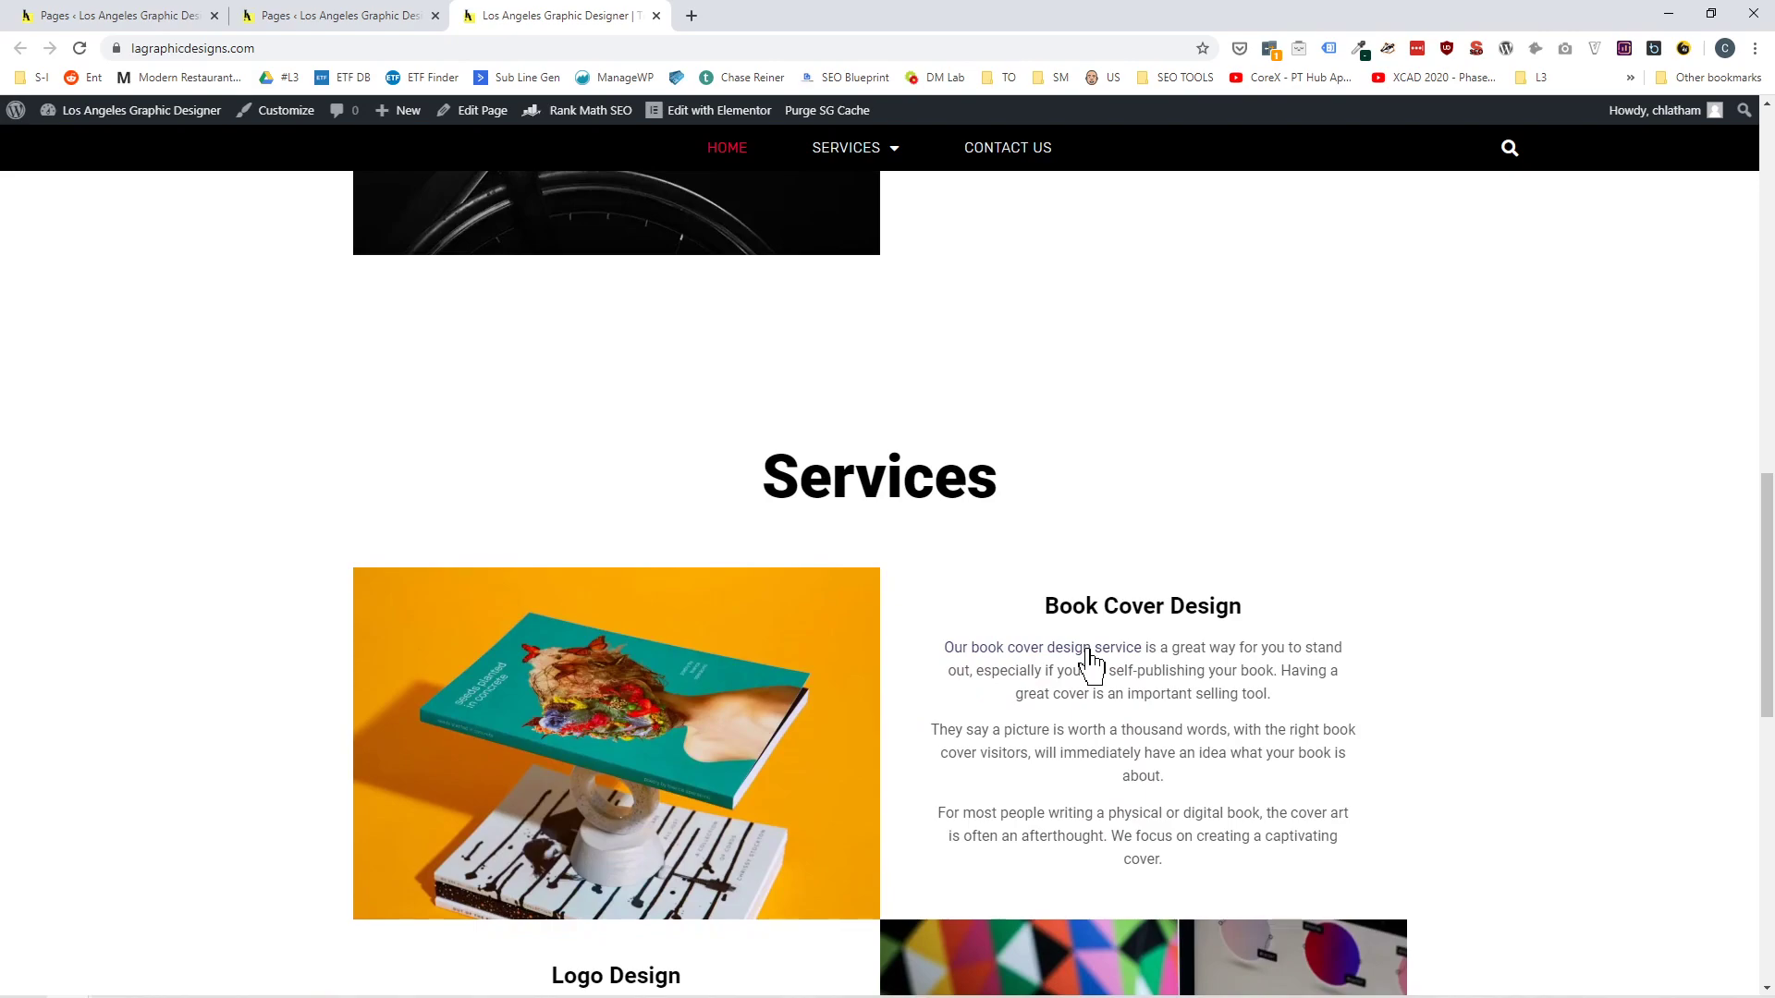
click(1088, 651)
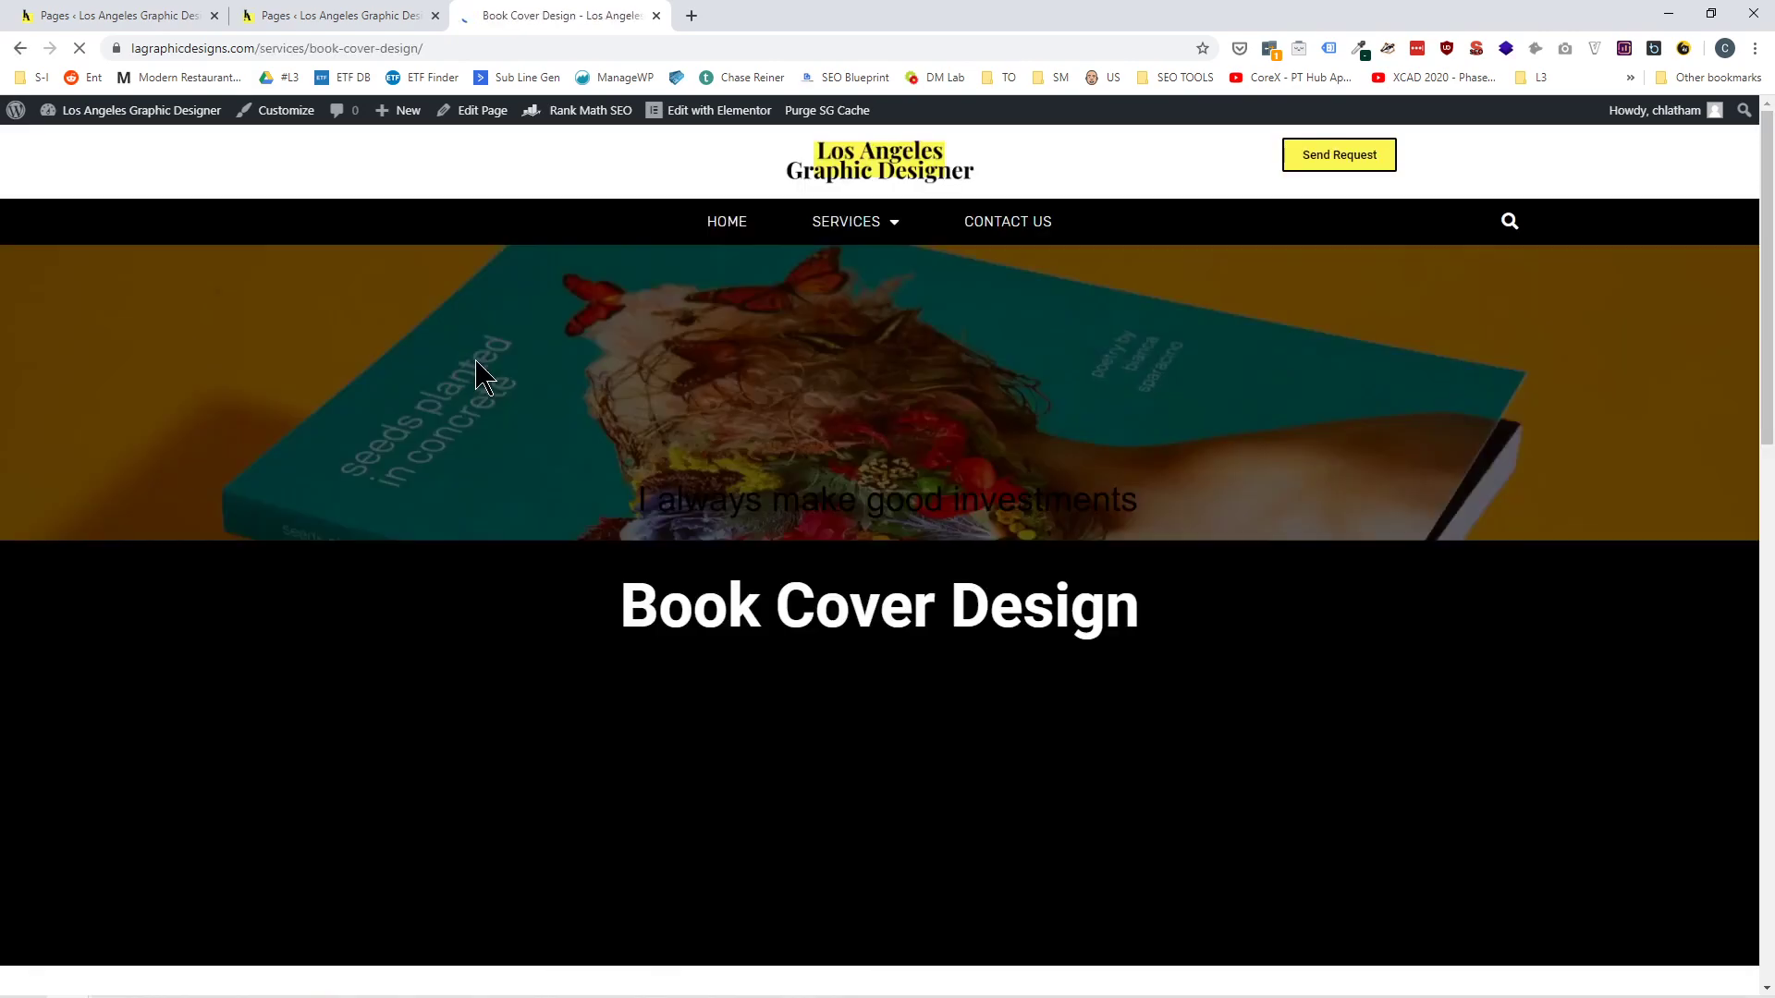
key(alt+Left)
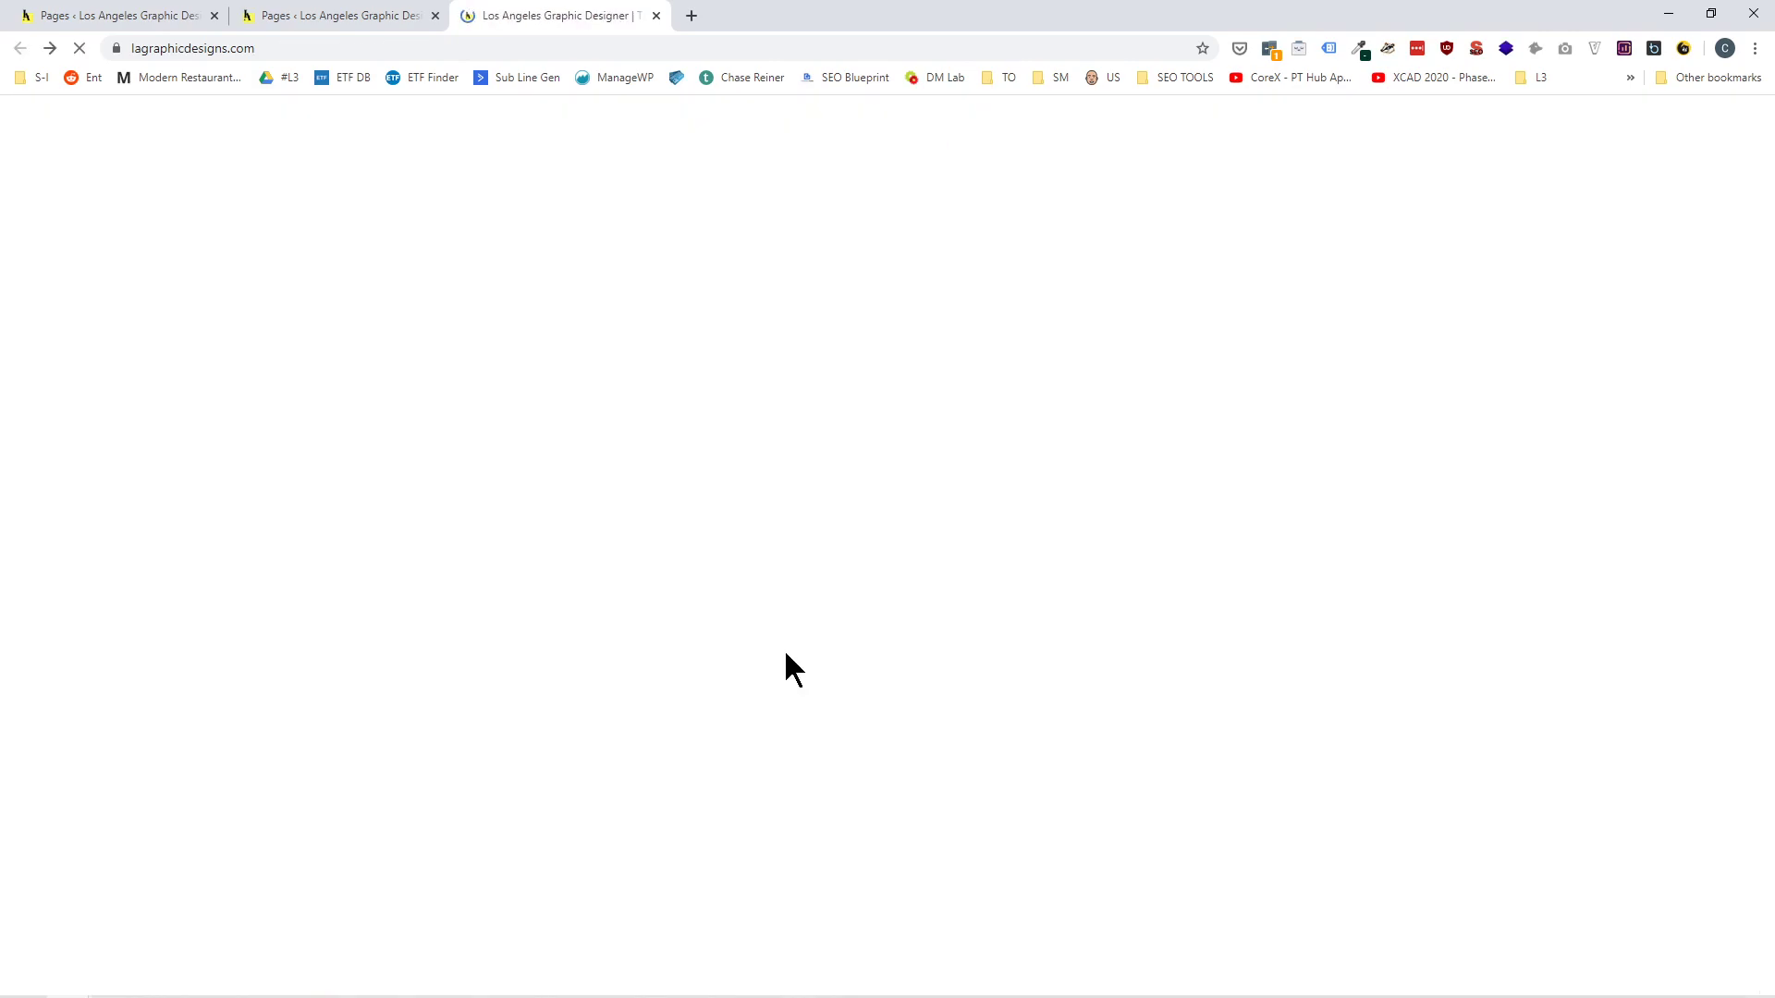
scroll(793, 618, down, 5)
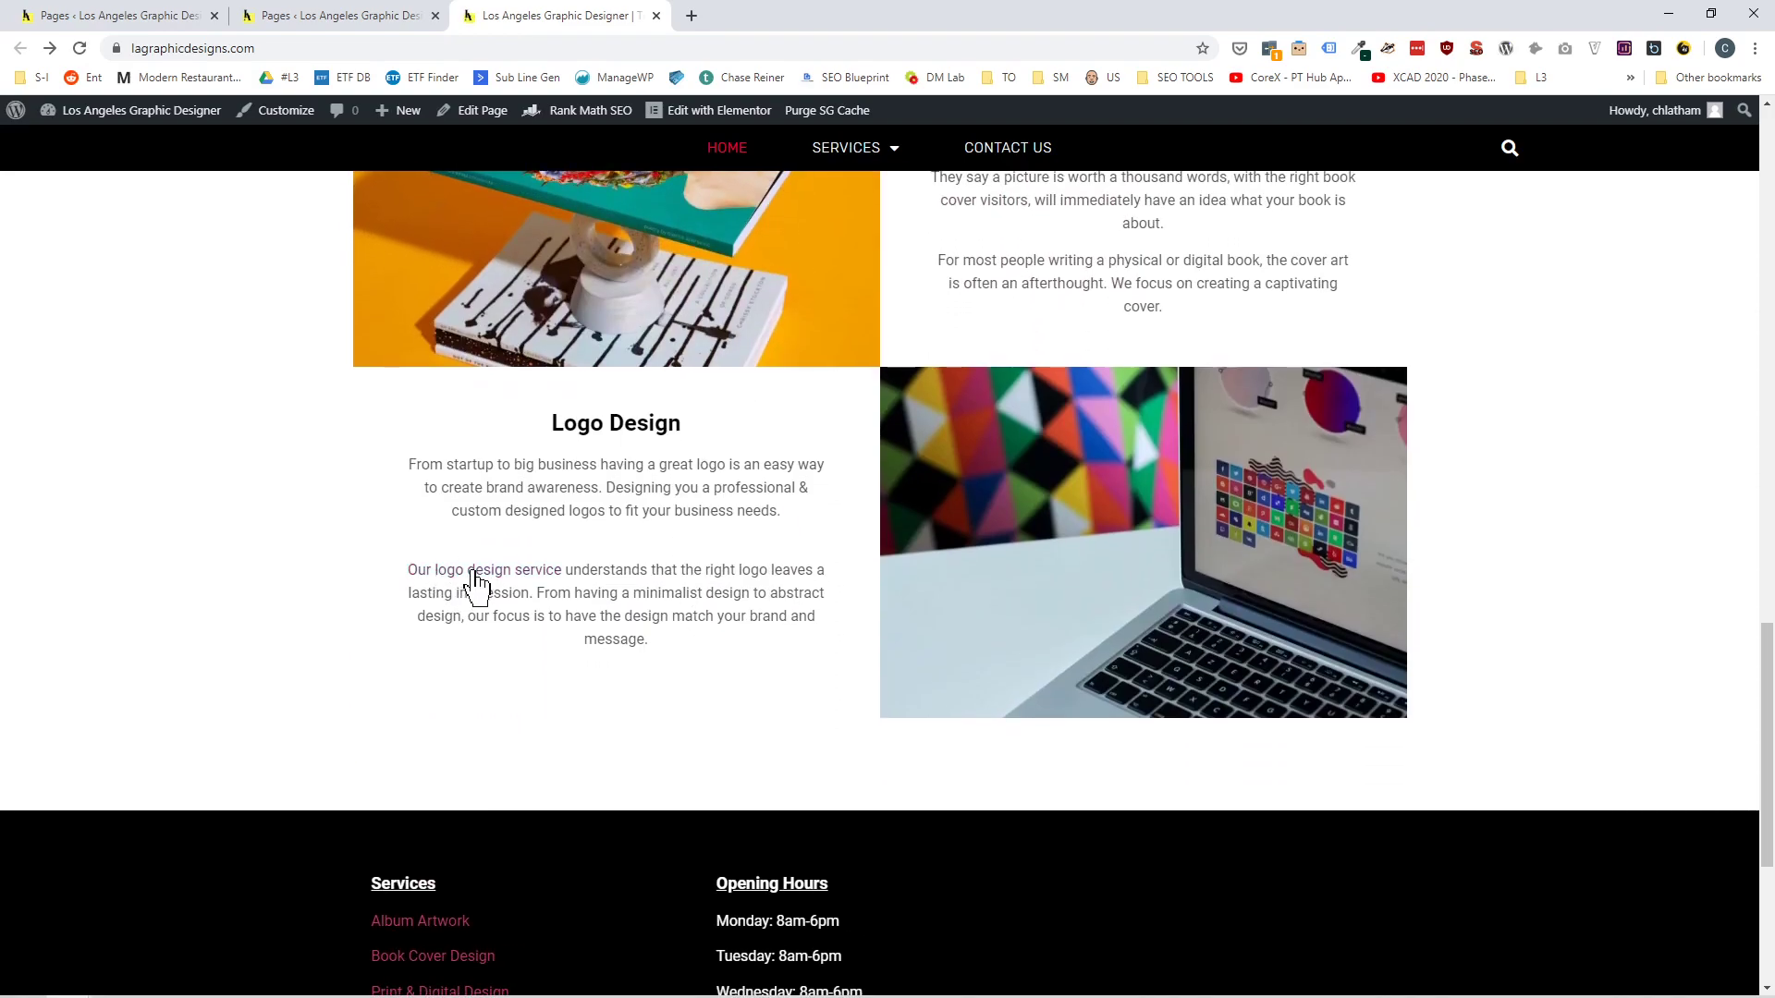
Check the front page's link details in the pages list, and follow the "We offer topnotch logo design services" link on the Logo Creation page.
click(310, 21)
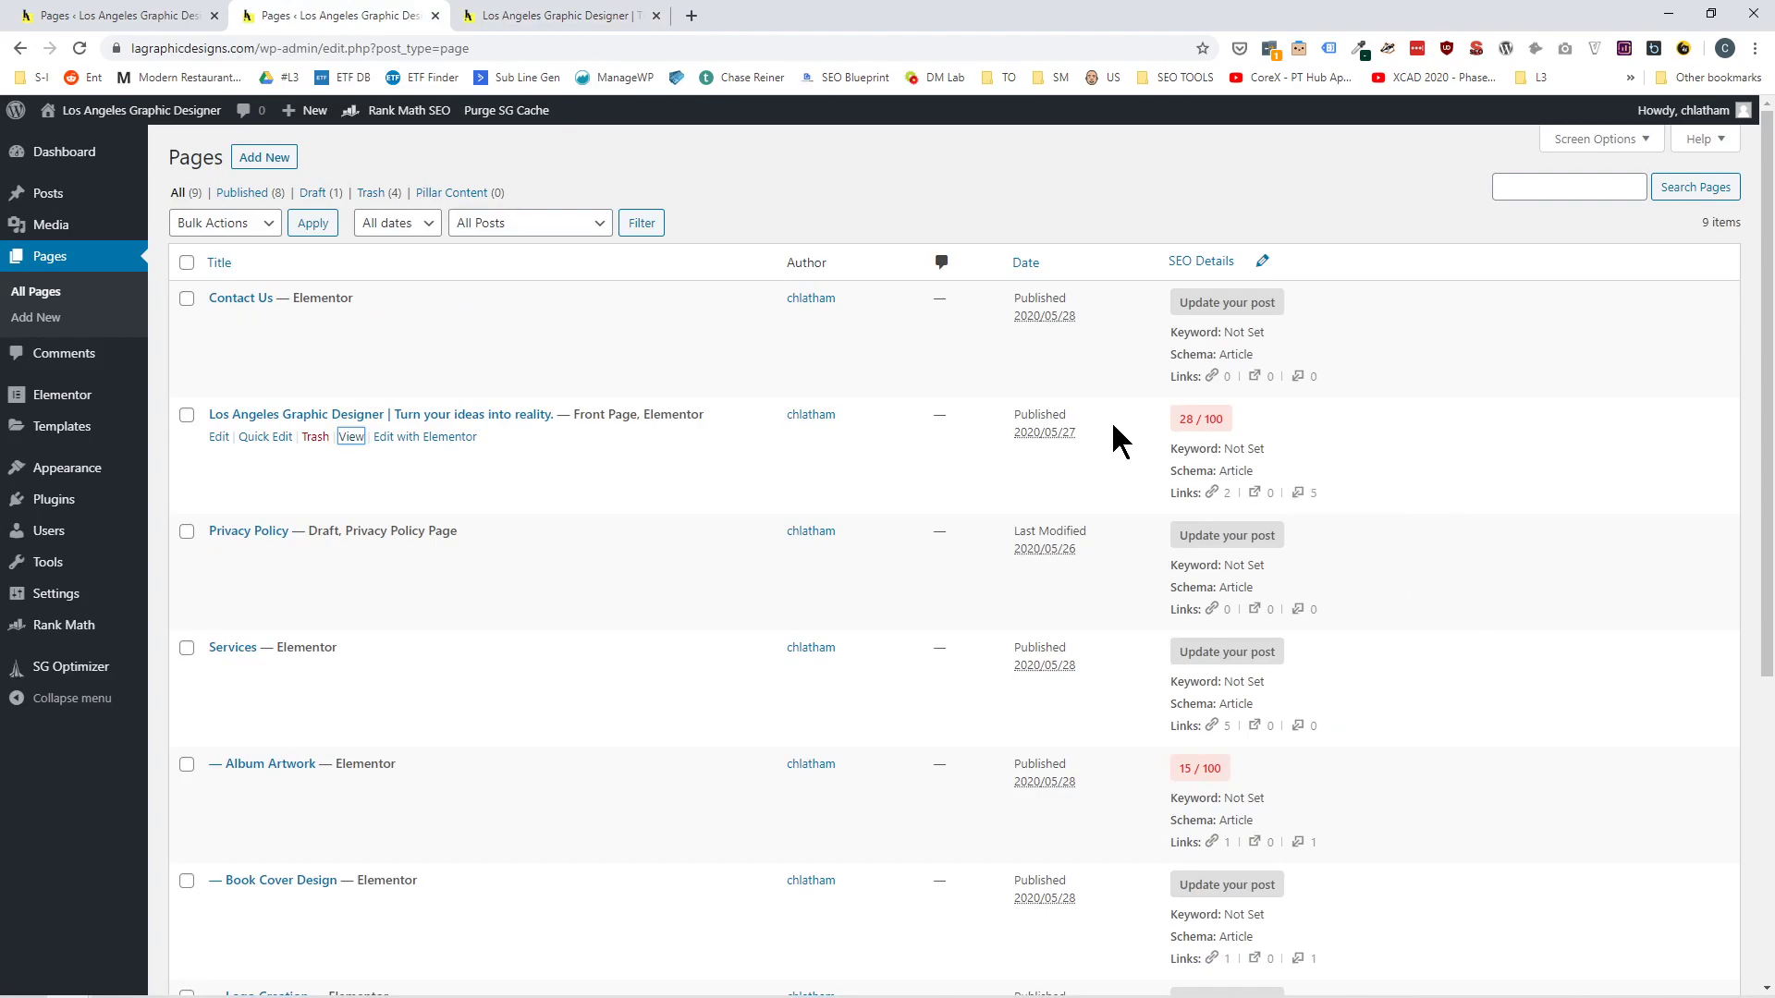
click(551, 18)
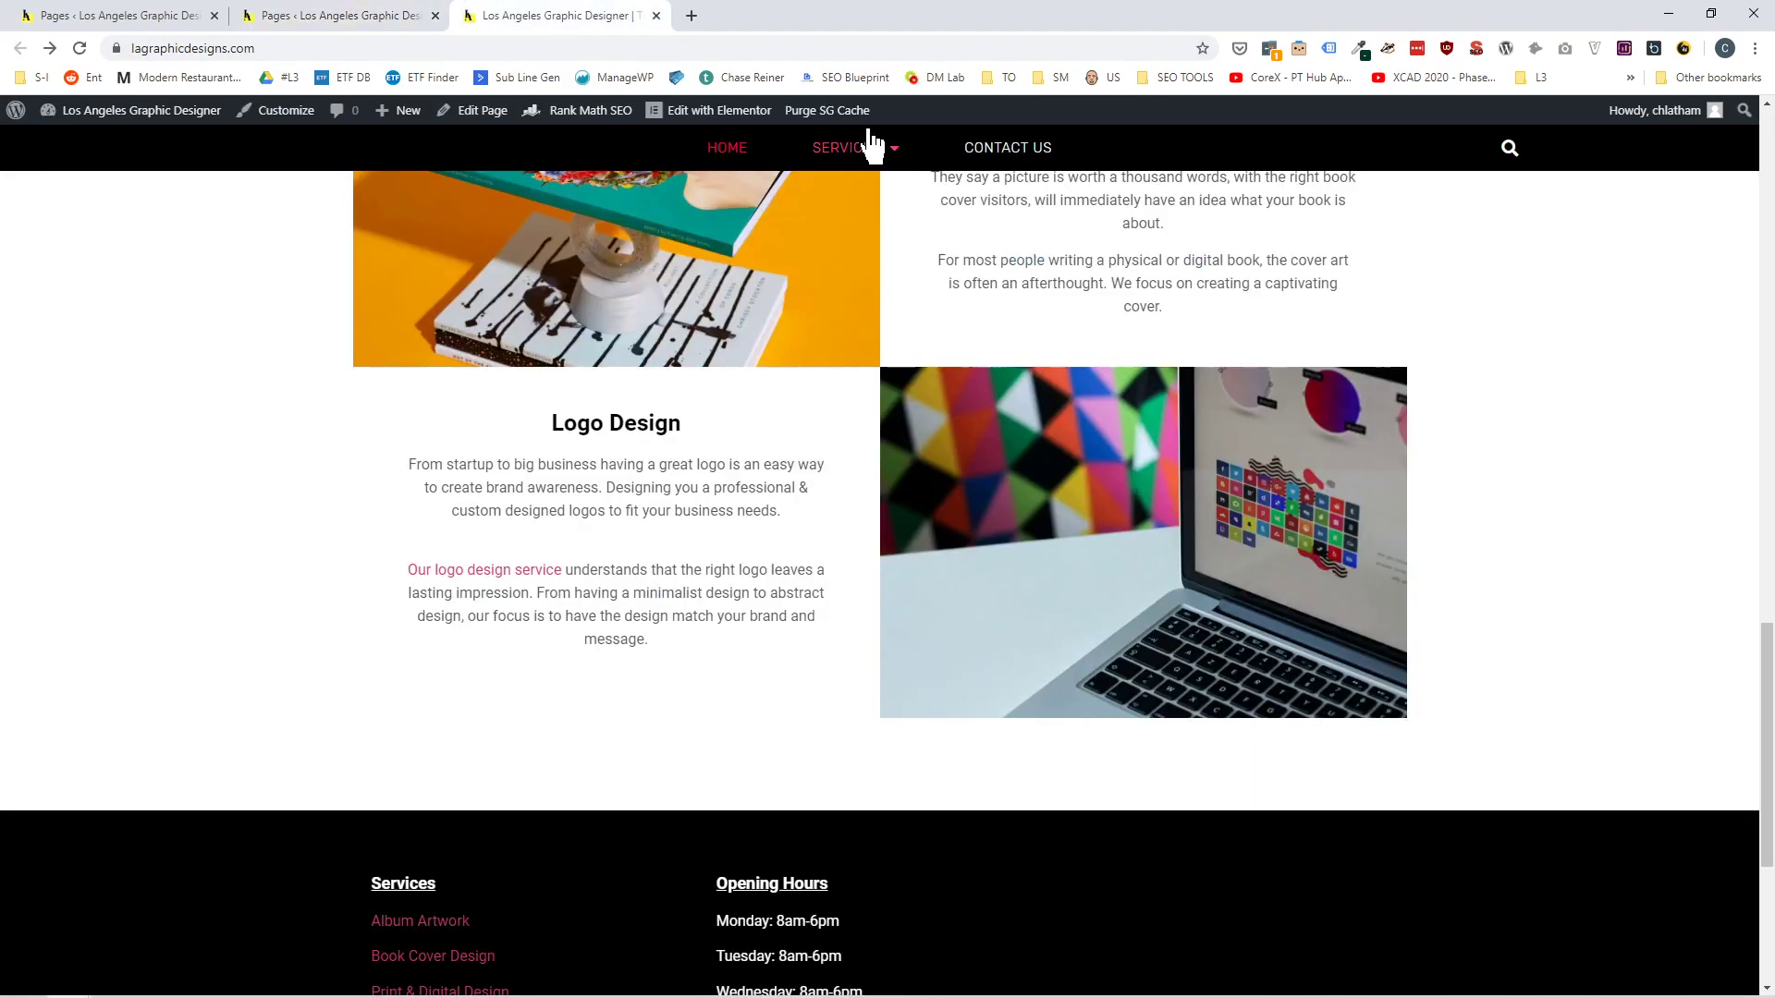
mouse_move(860, 152)
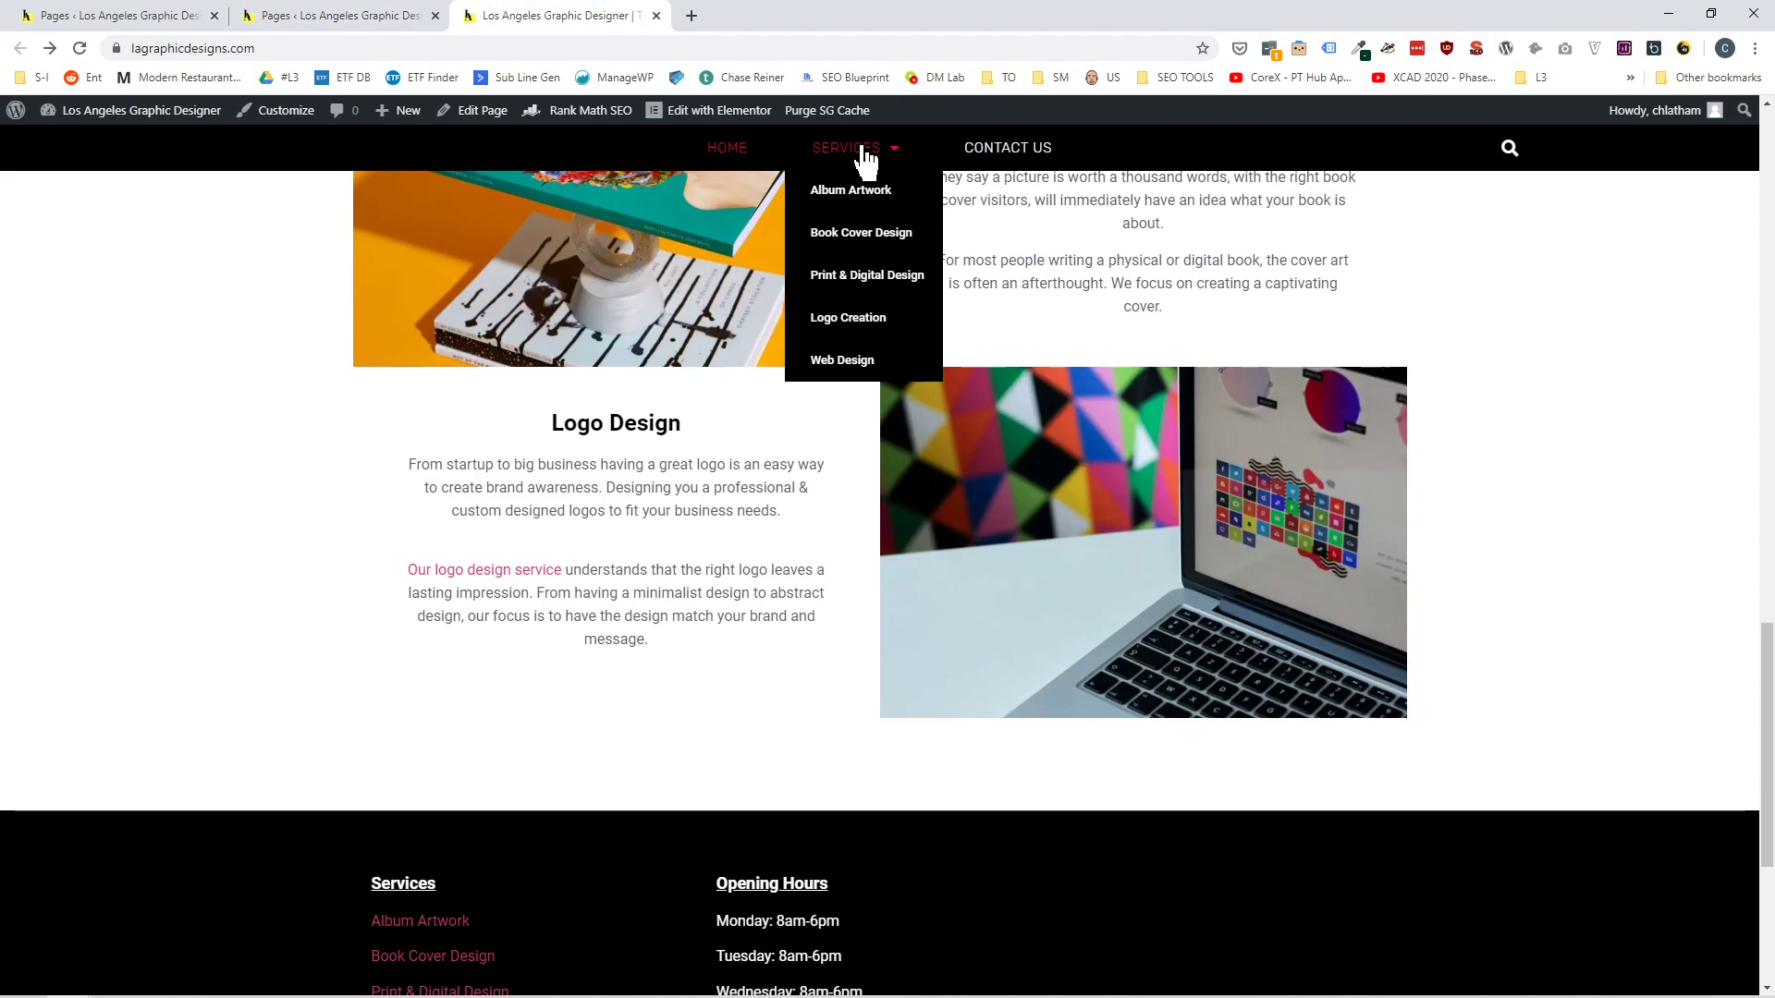
click(845, 327)
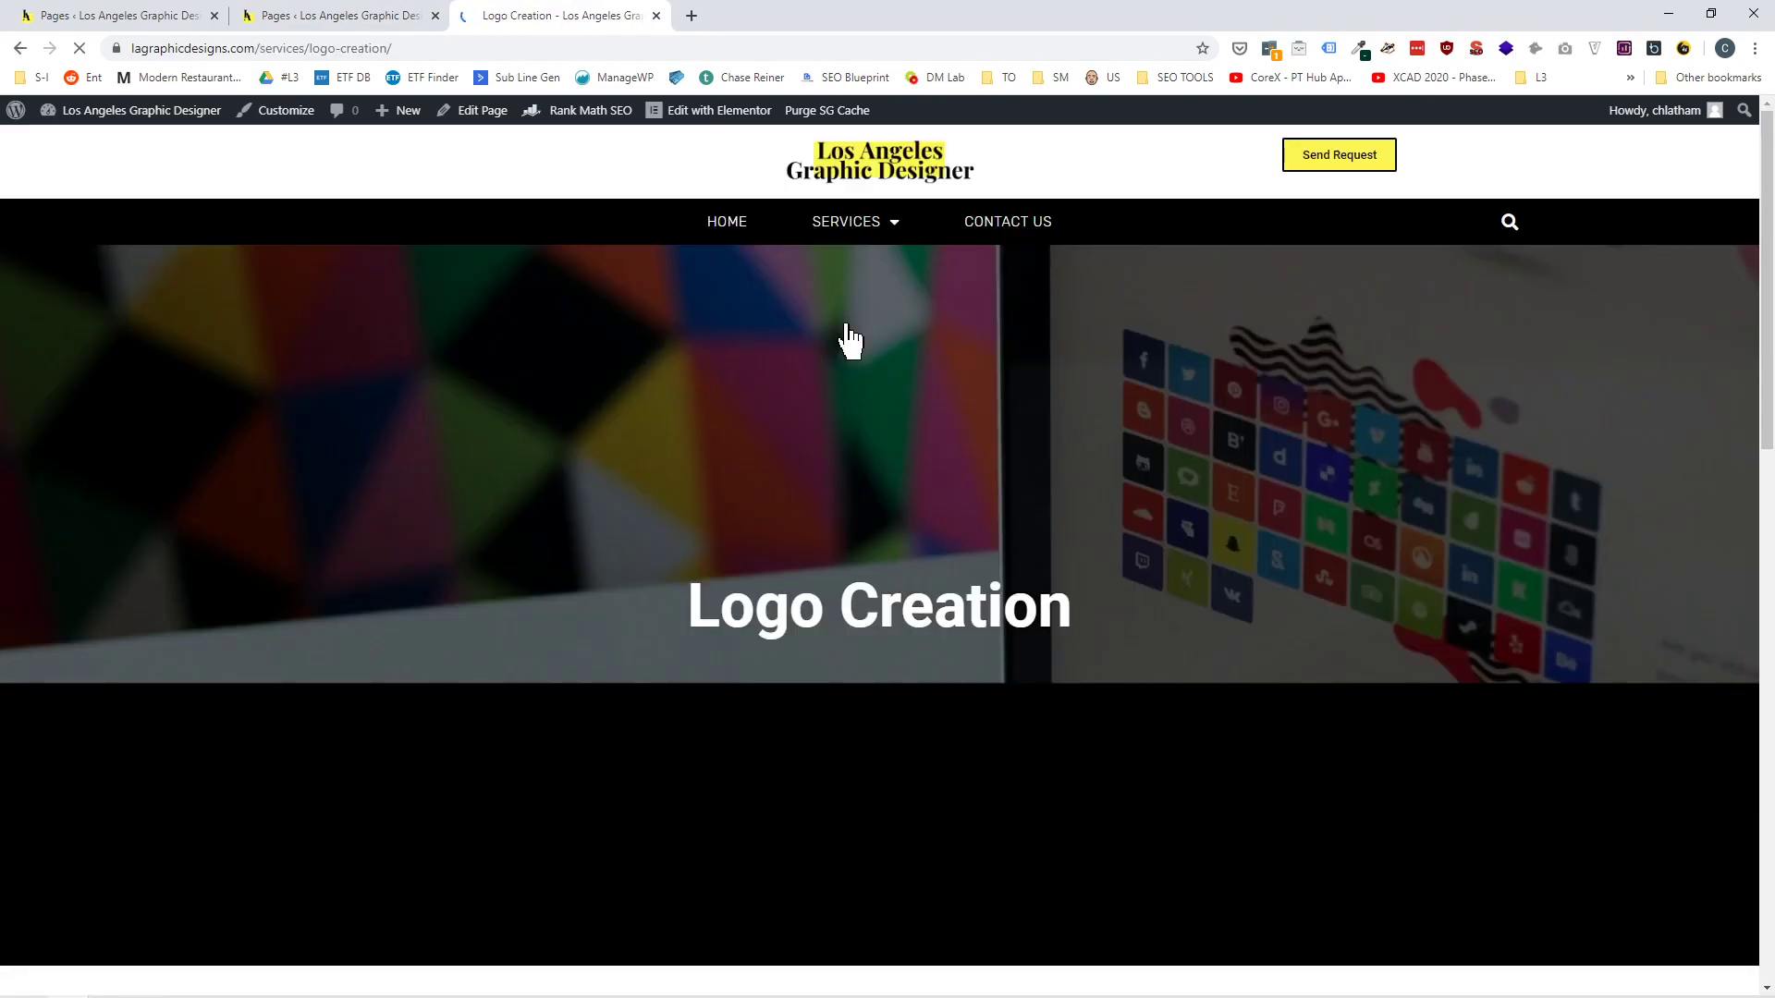
scroll(791, 458, down, 5)
scroll(795, 453, down, 2)
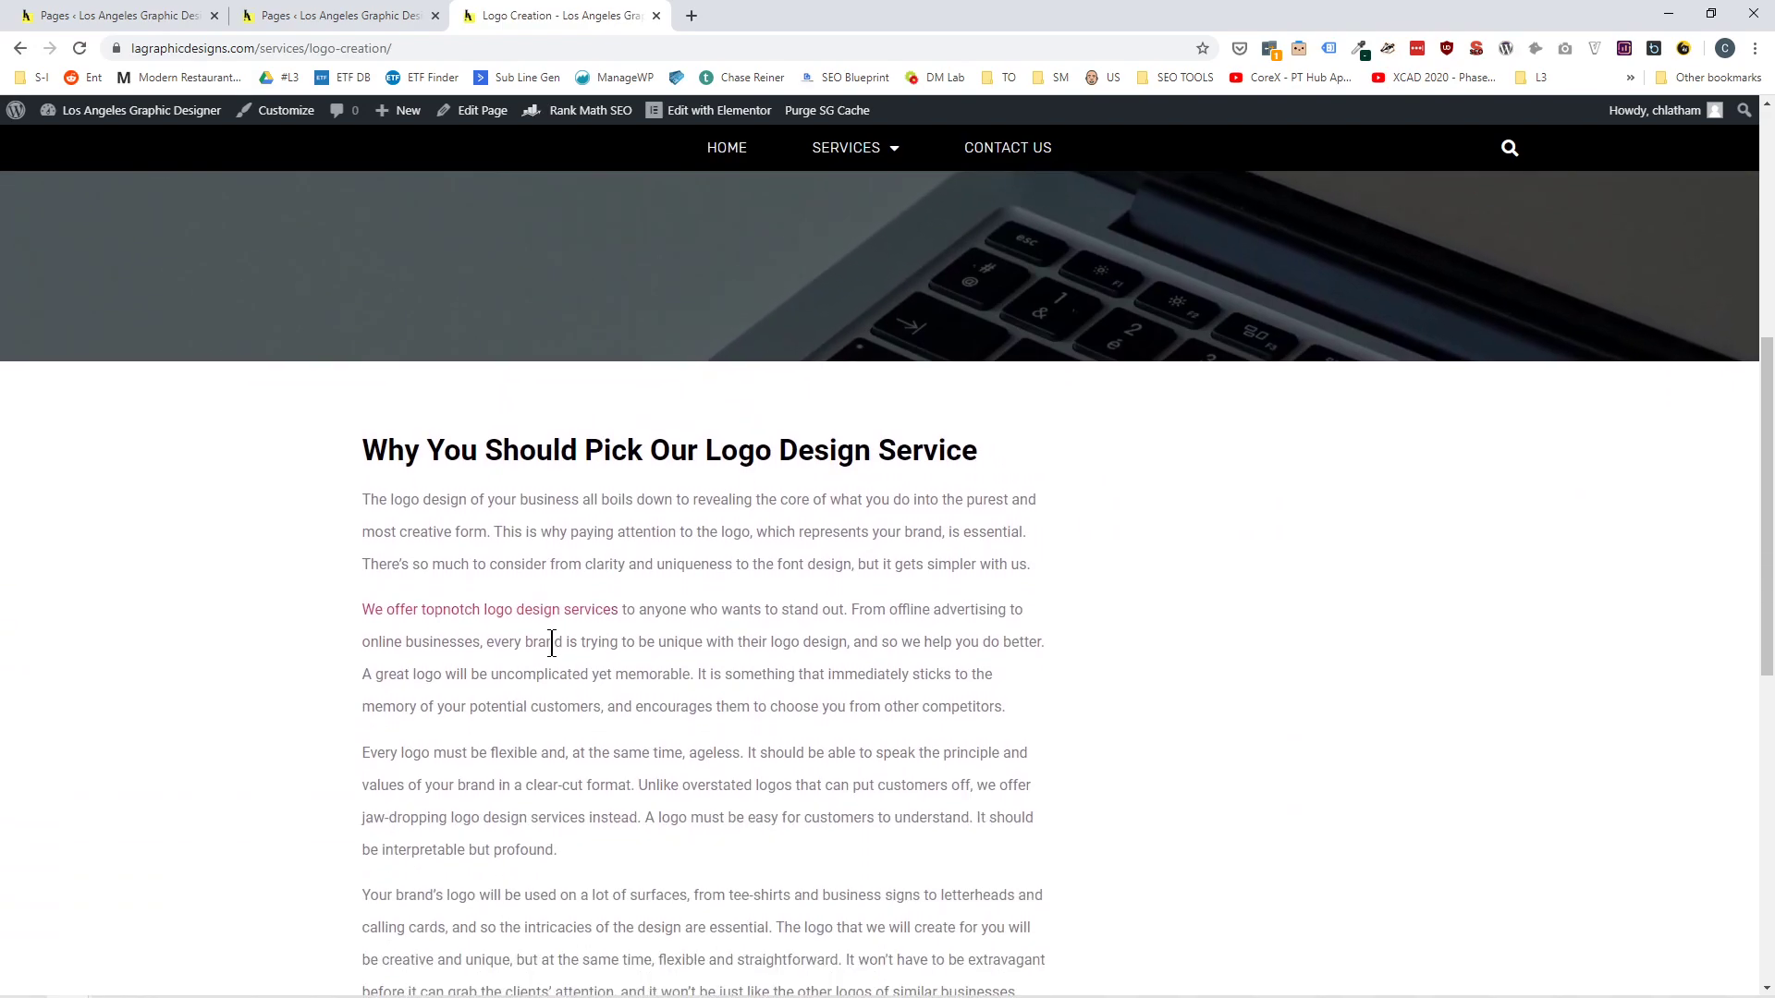
click(573, 612)
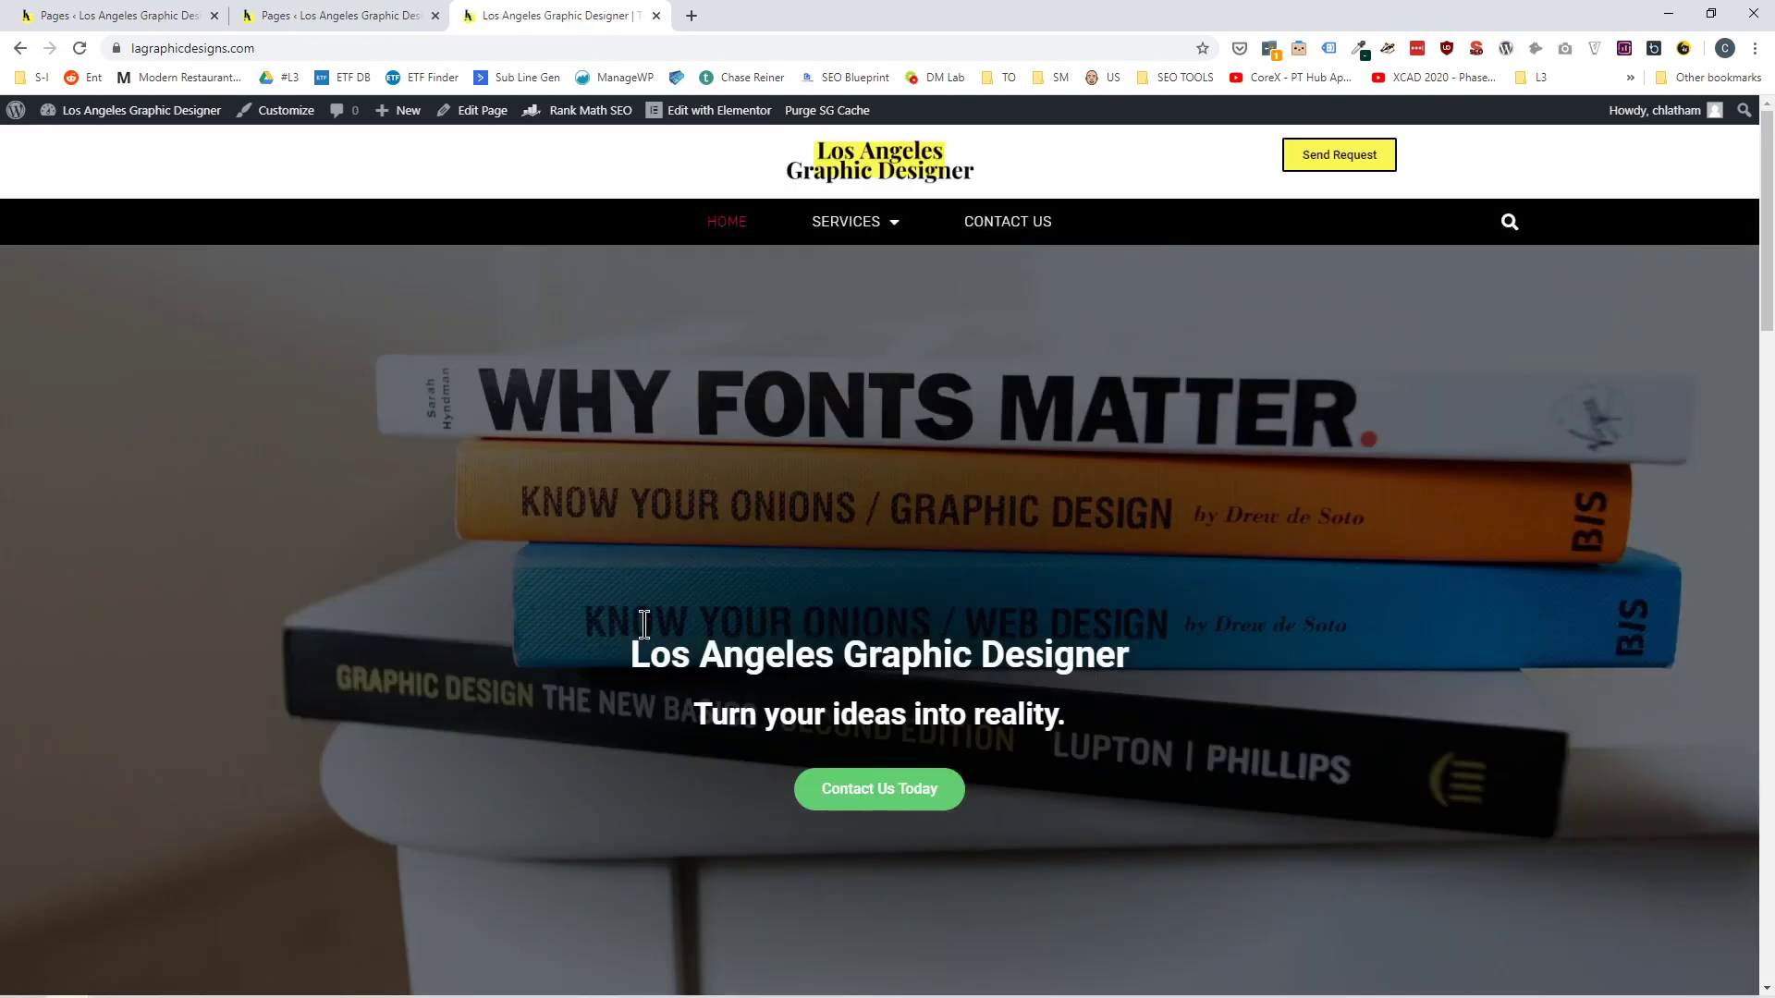